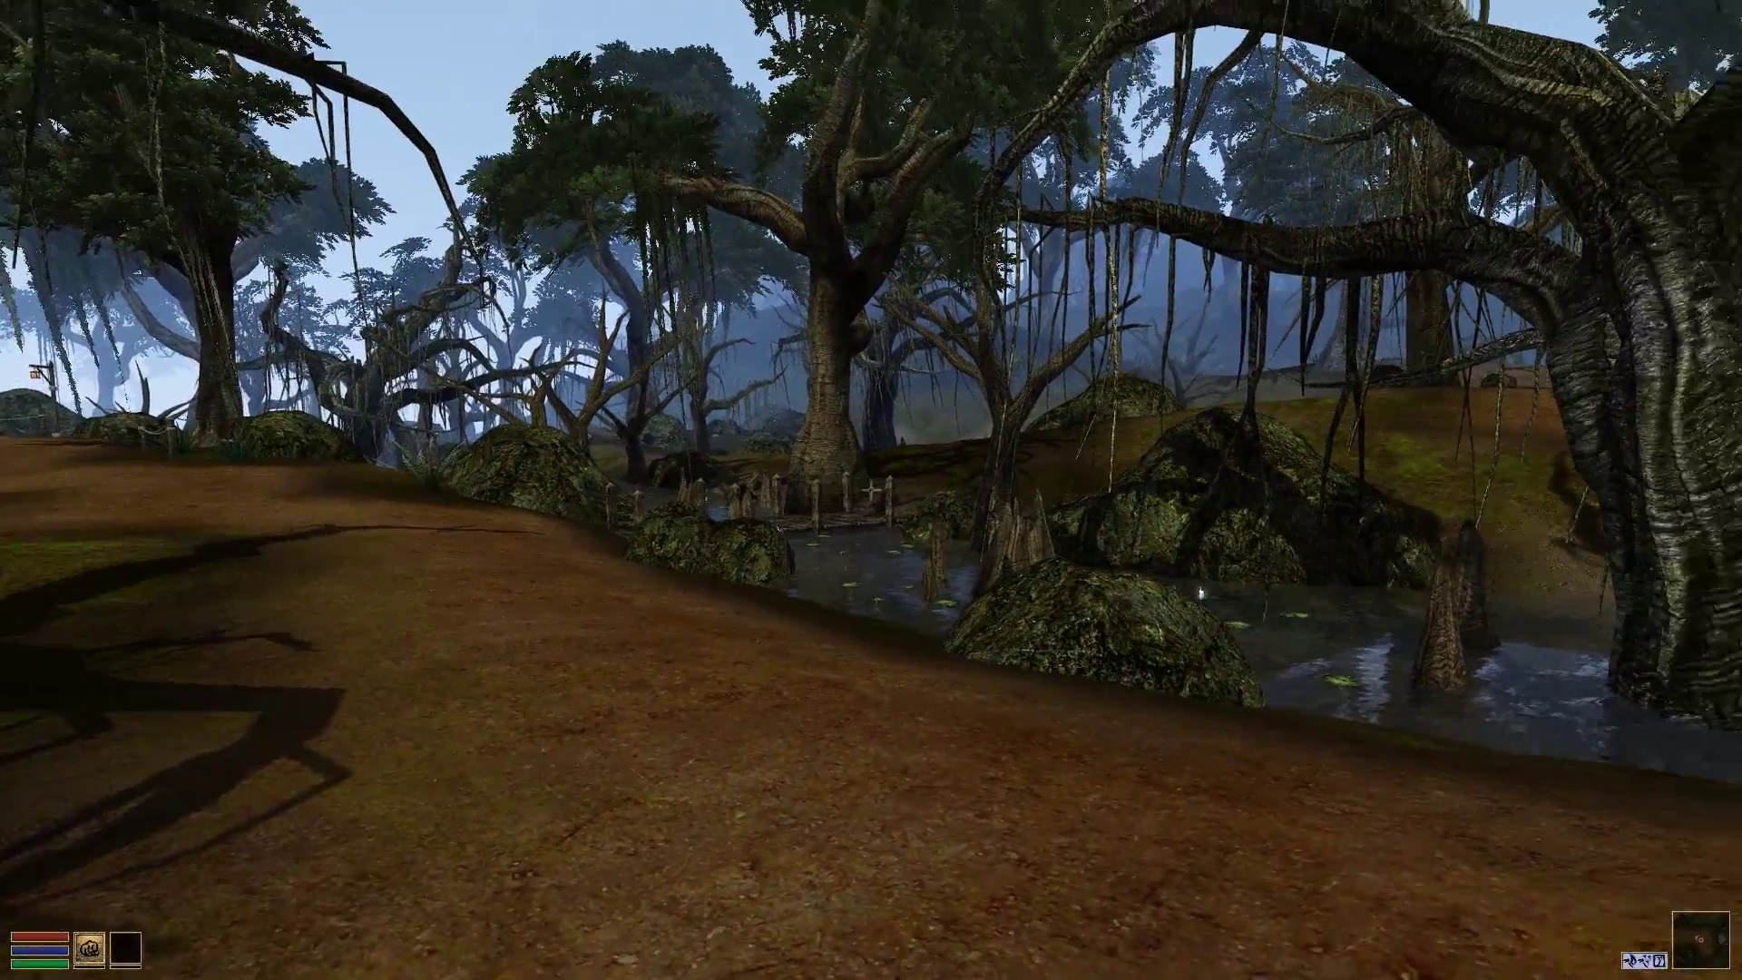
key("w")
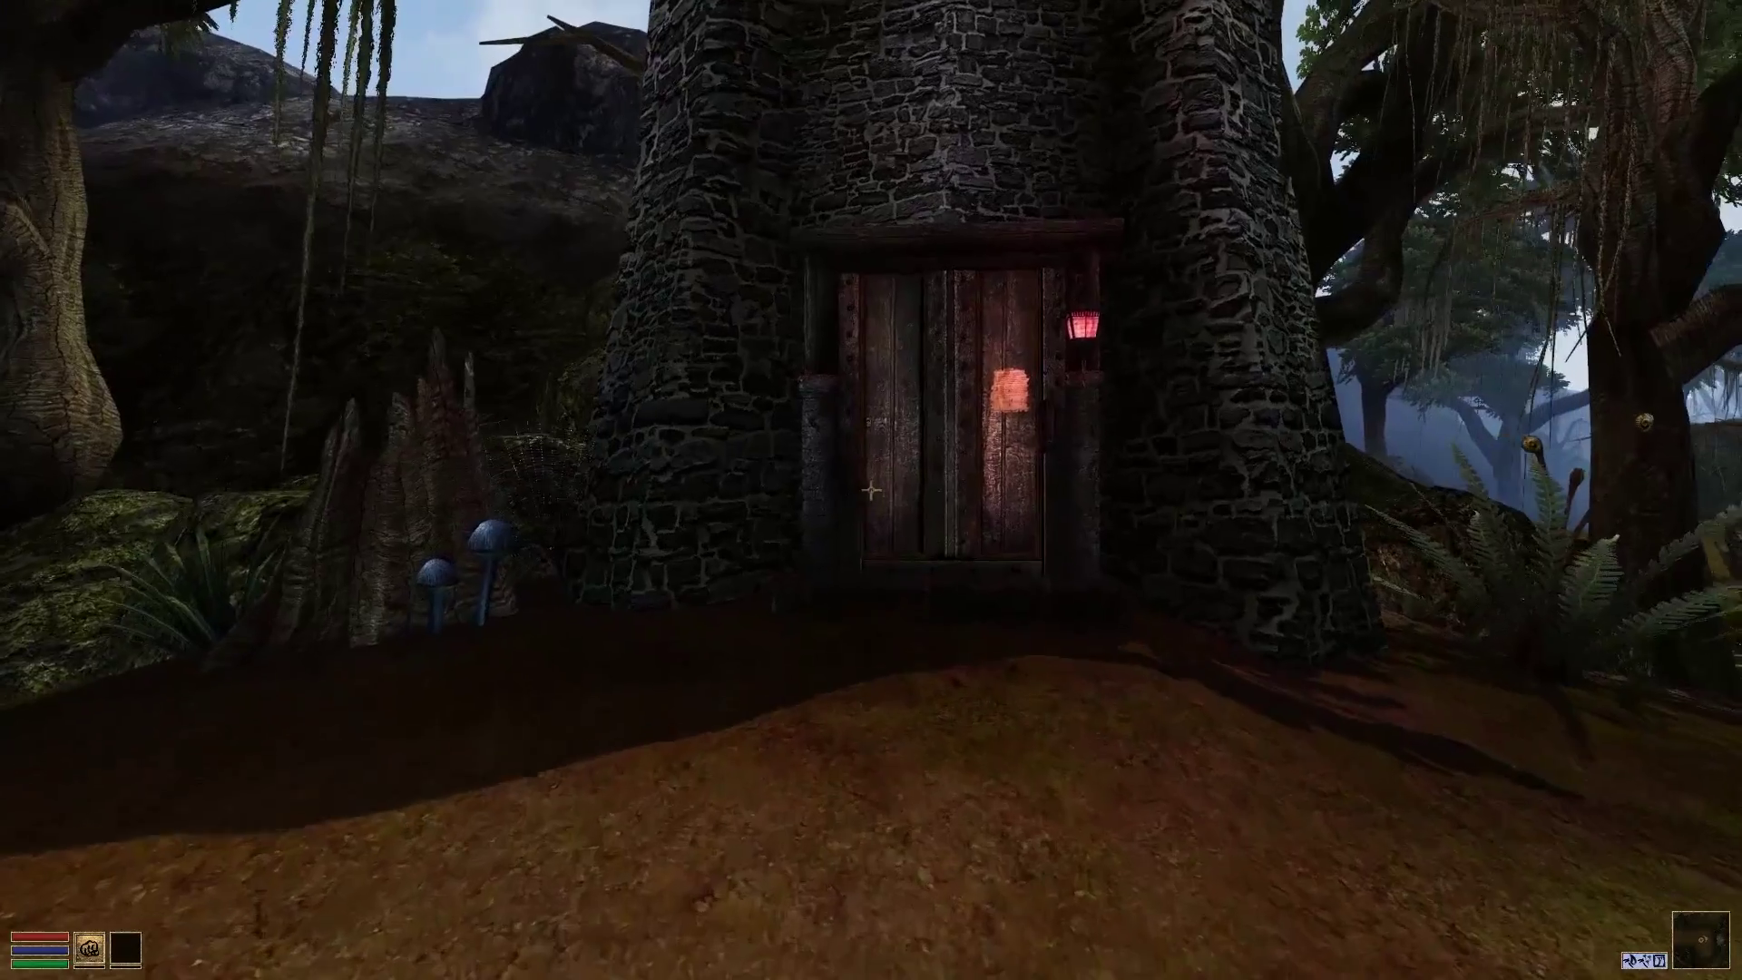
key("w")
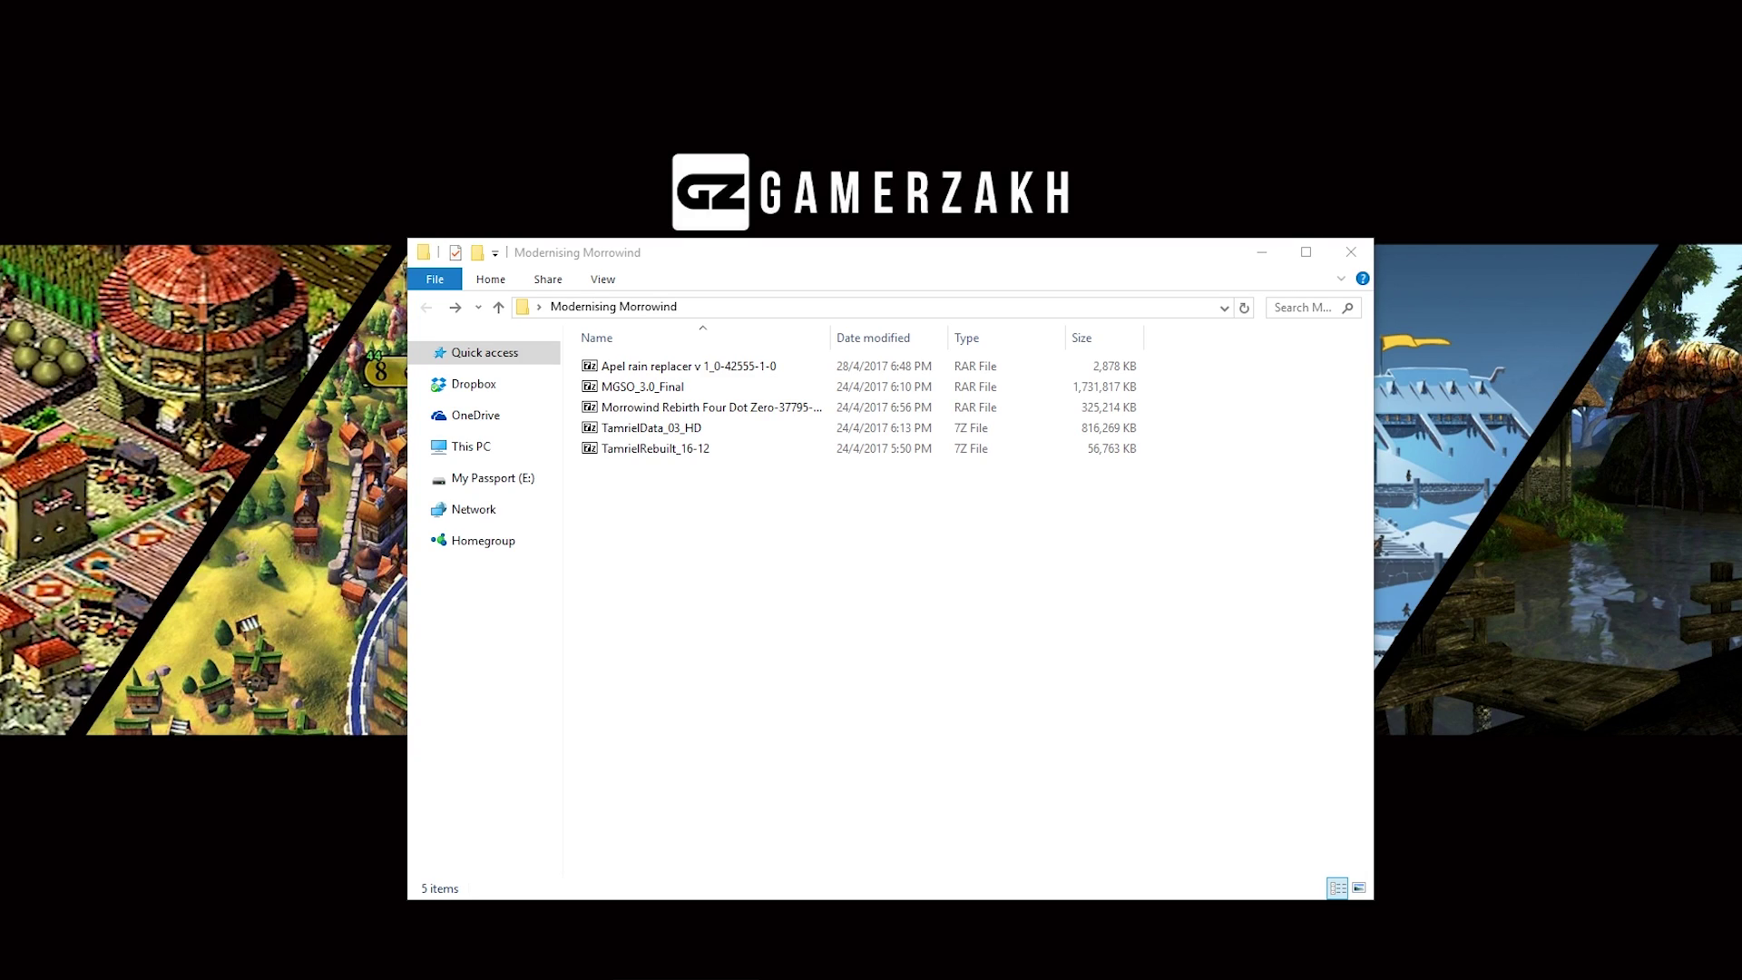
left_click(632, 390)
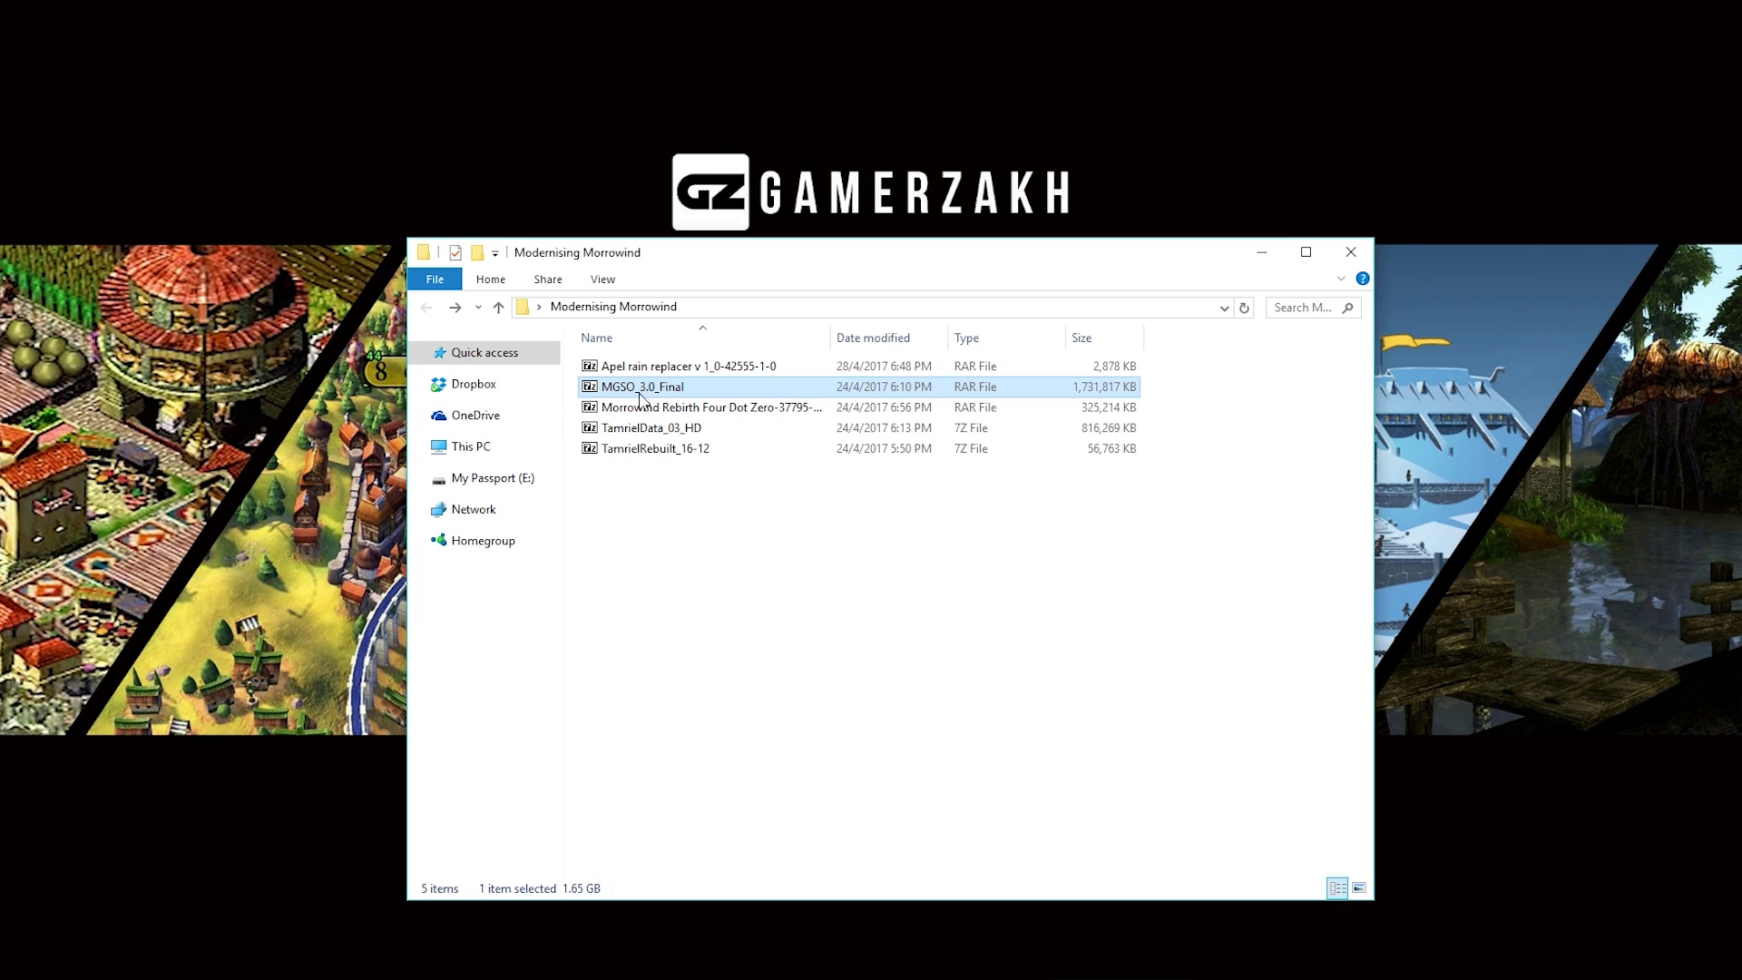
left_click(656, 408)
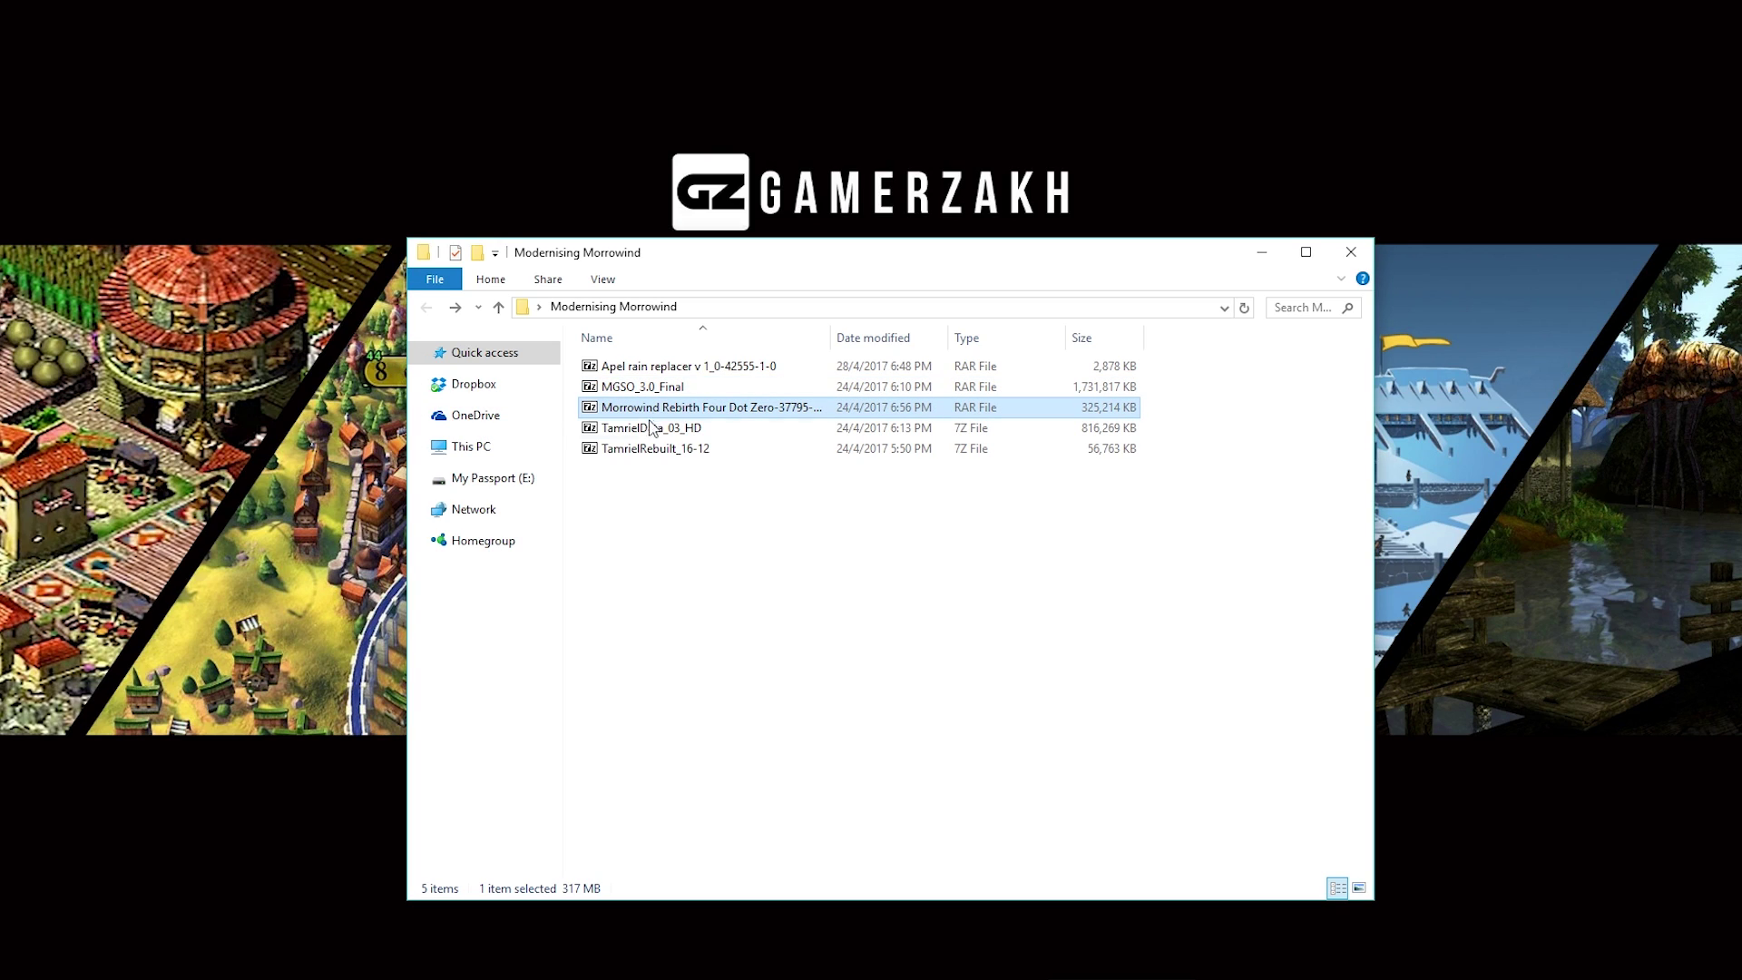
left_click(649, 427)
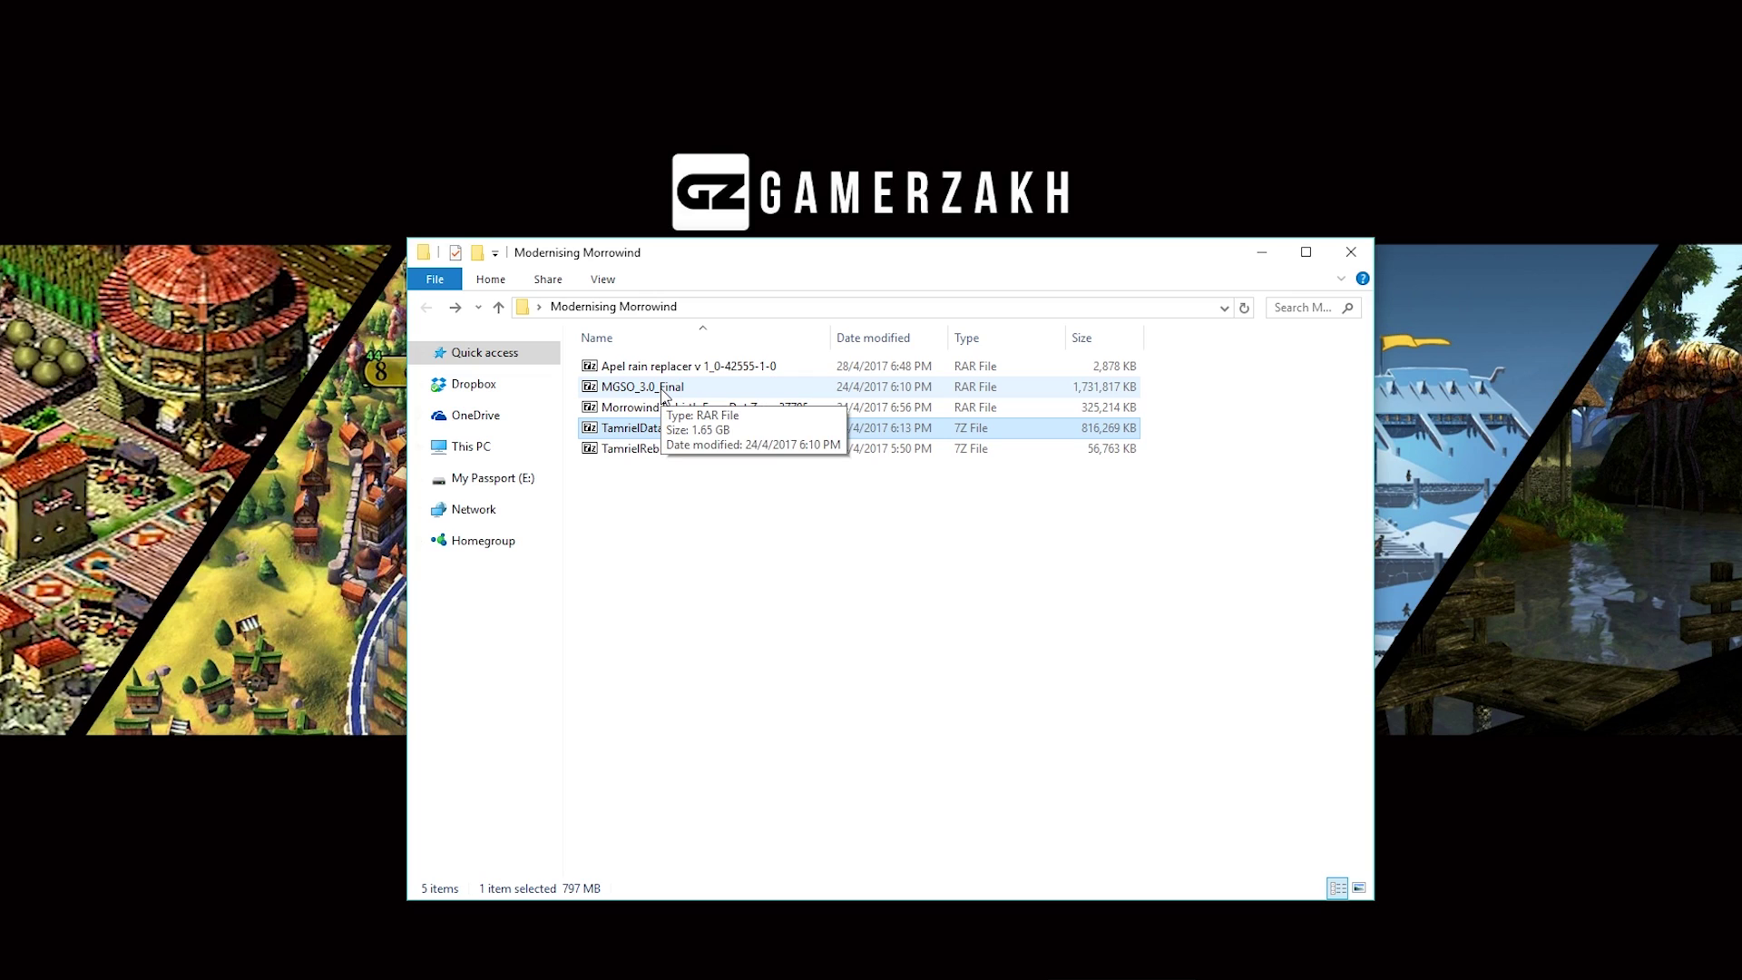
Extract all contents of the MGSO_3.0_Final archive into the Steam Morrowind game folder and close the archive.
left_click(661, 393)
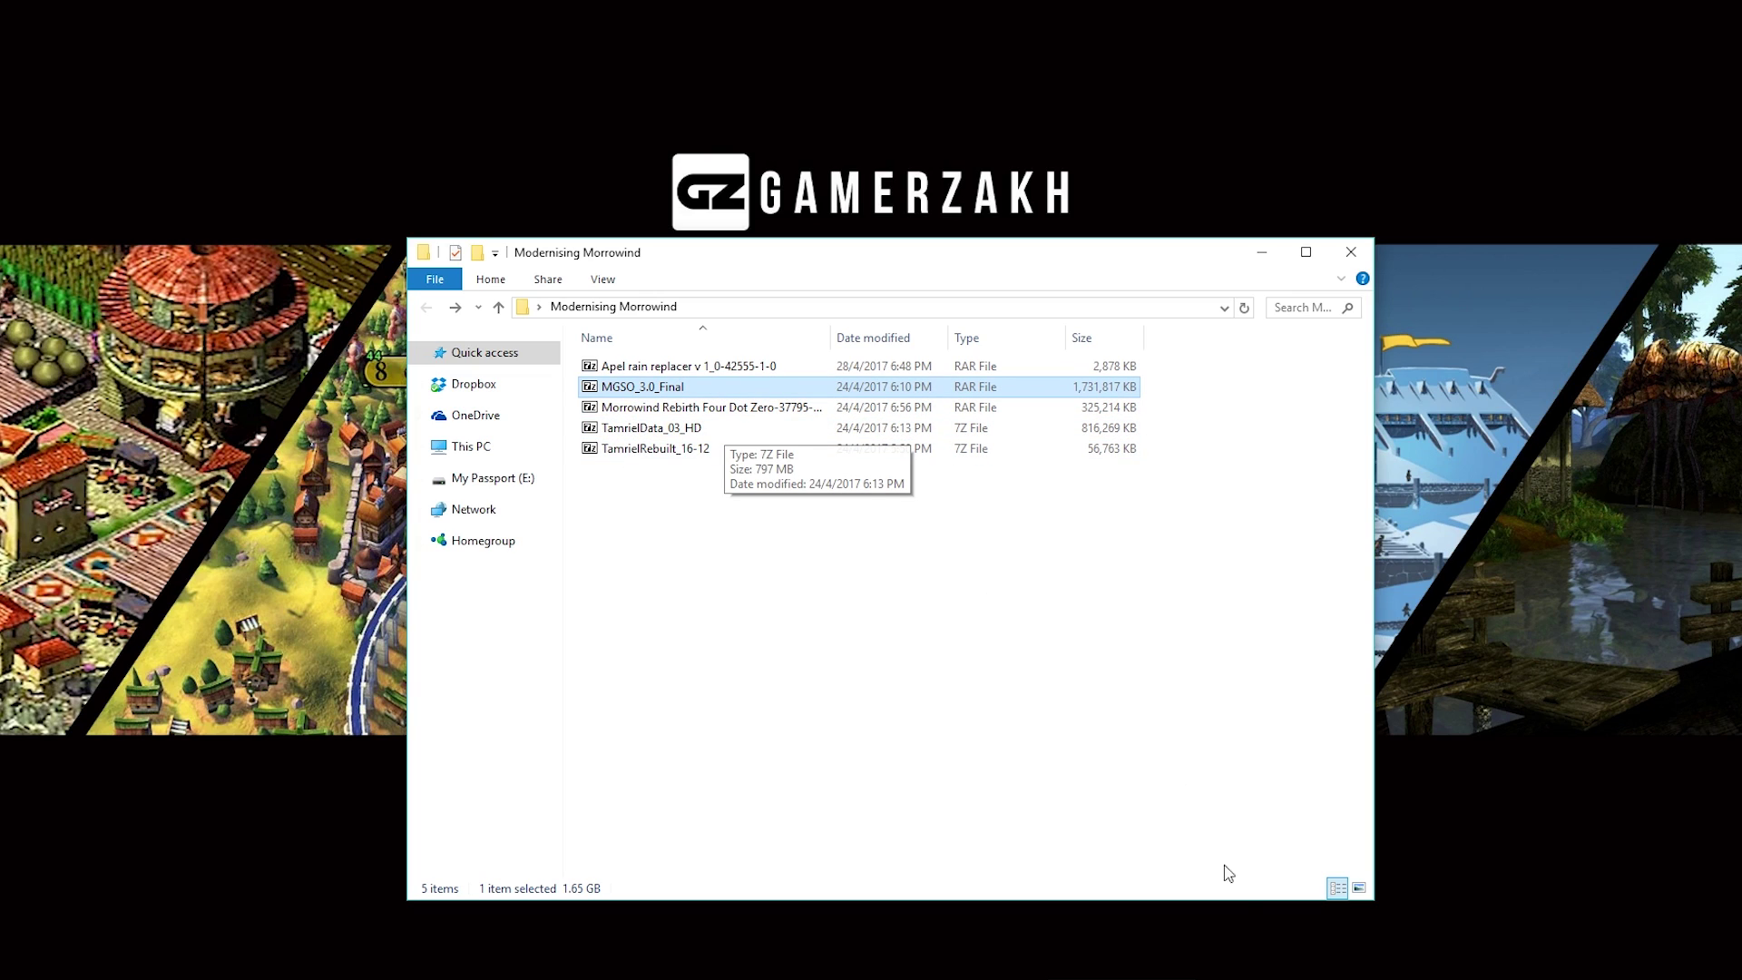
key("alt+Tab")
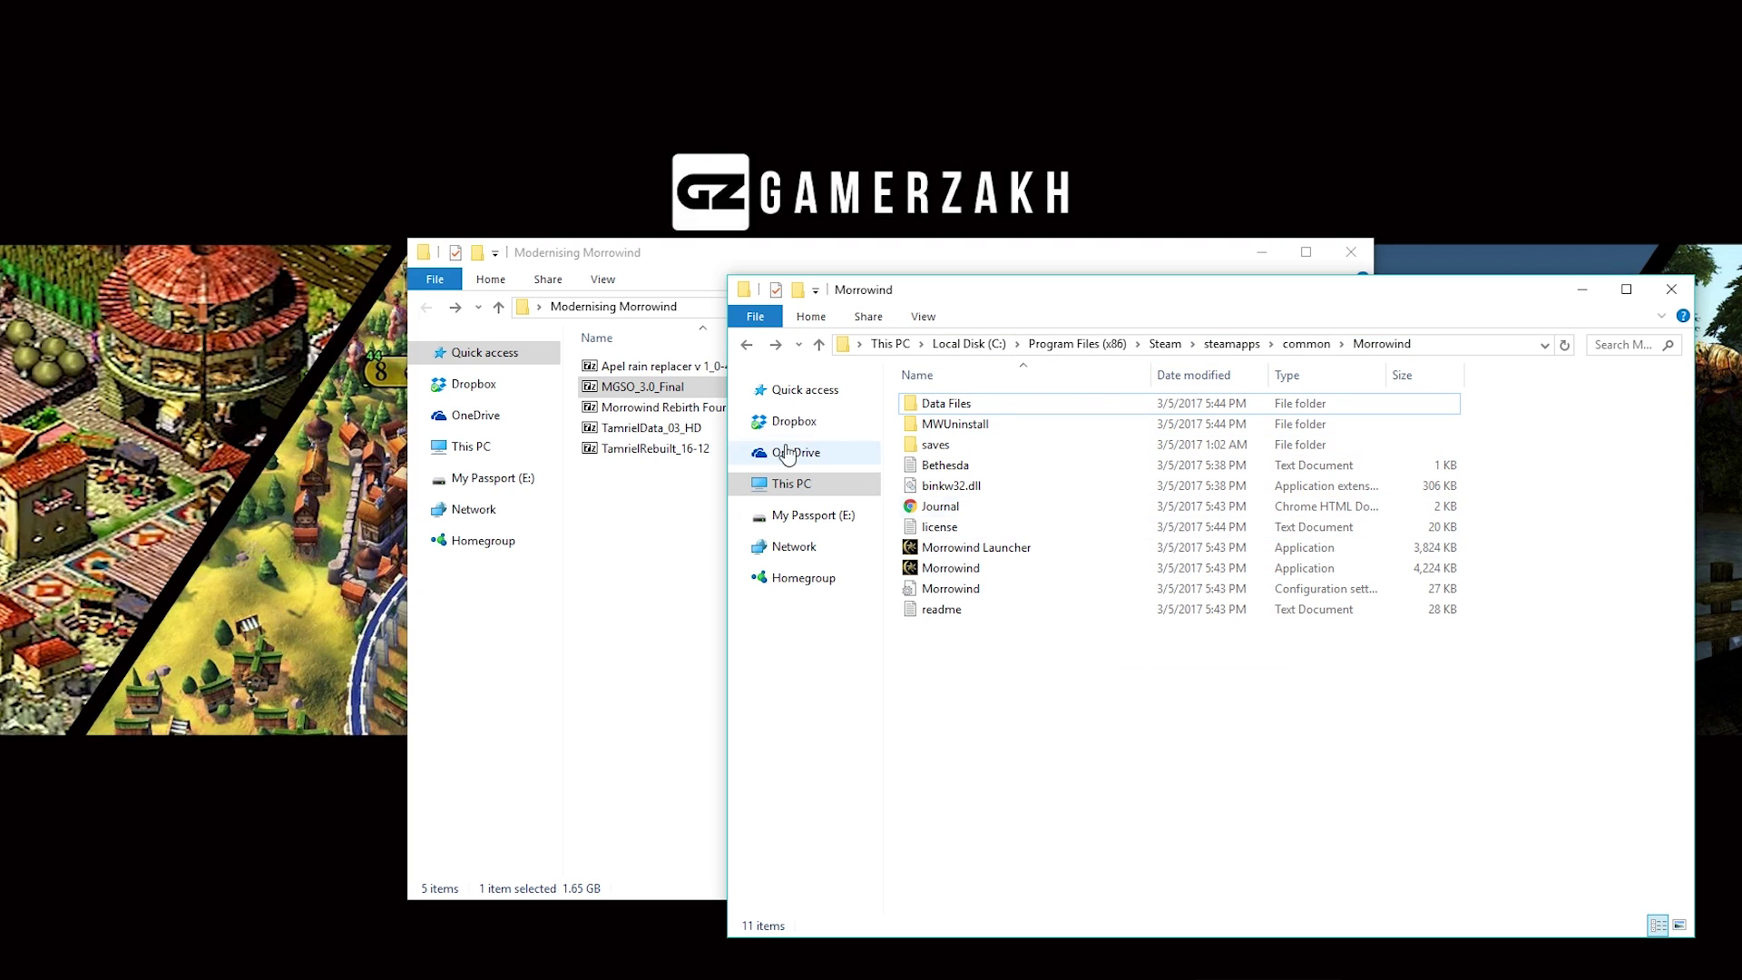
double_click(648, 388)
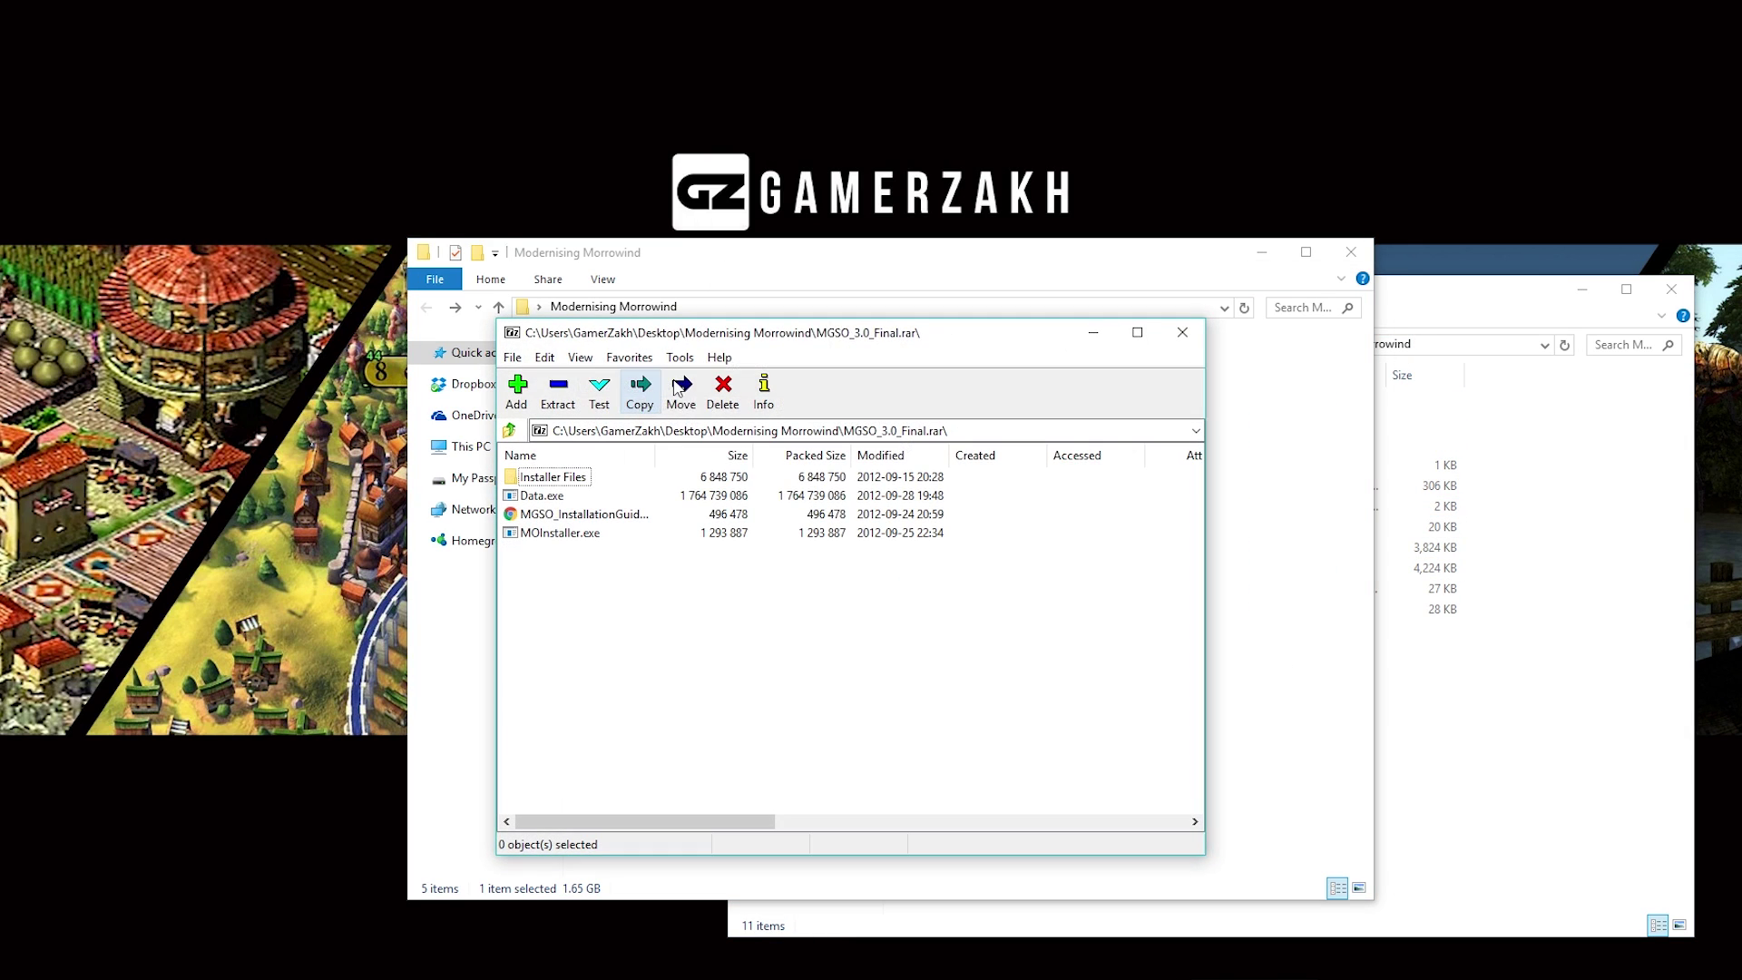
left_click_drag(682, 628, 557, 477)
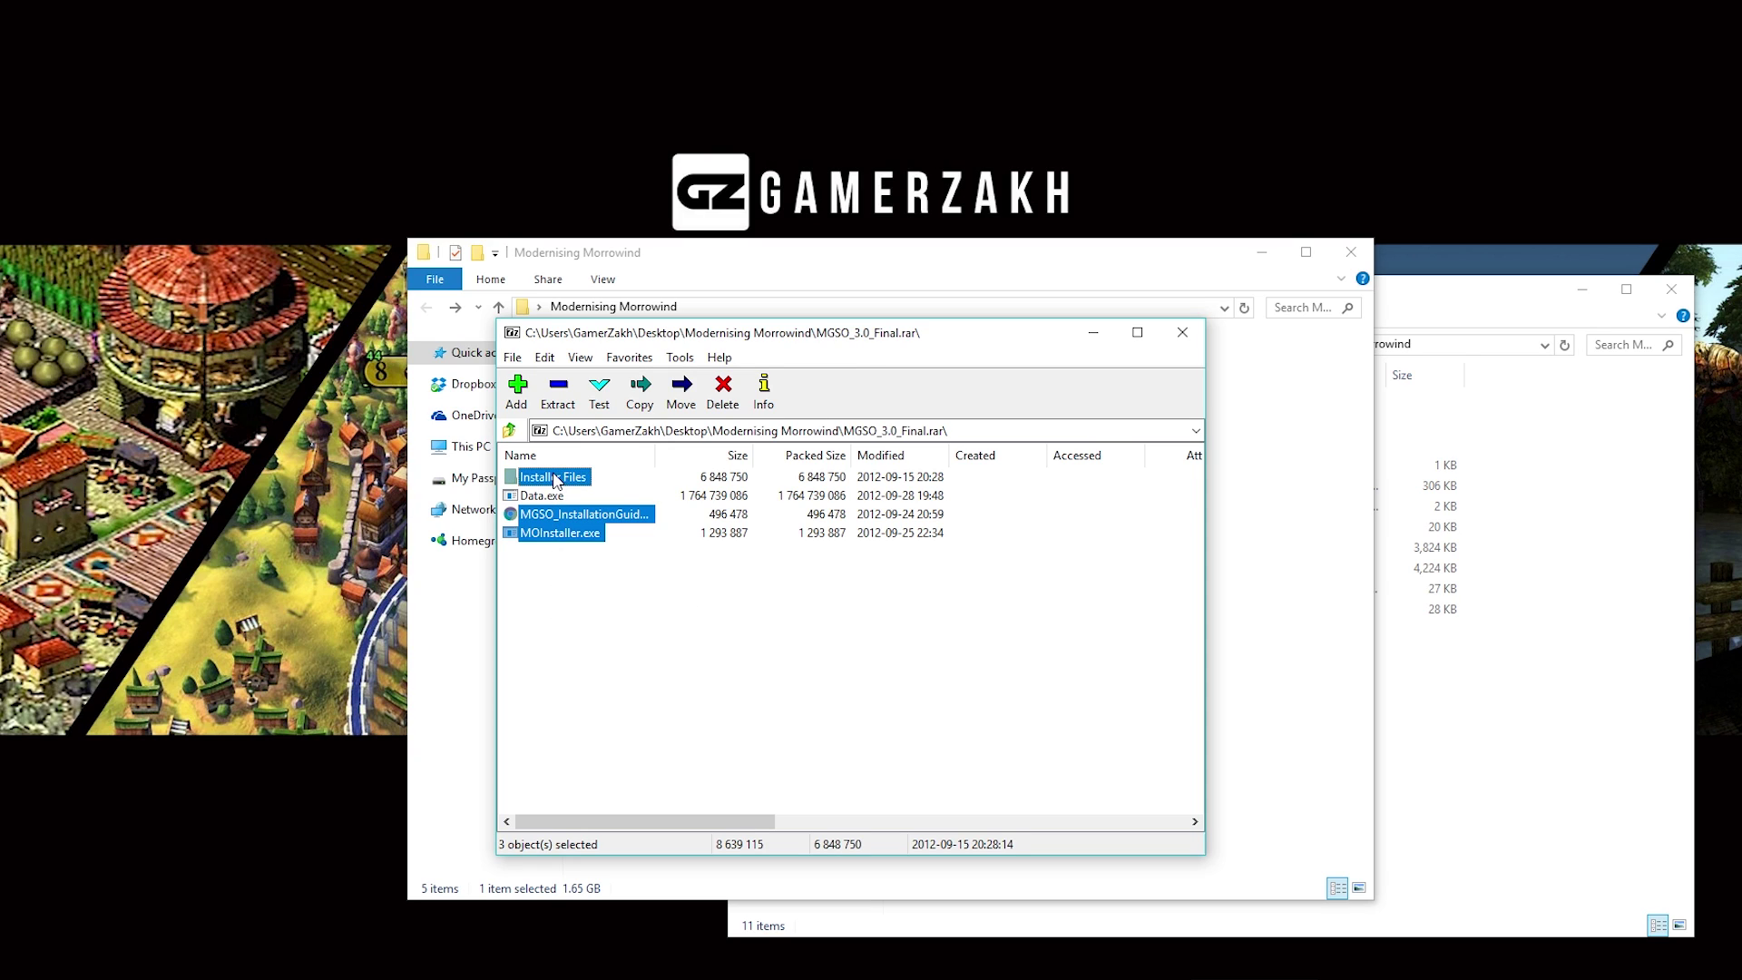
left_click(630, 579)
left_click_drag(664, 634, 1433, 712)
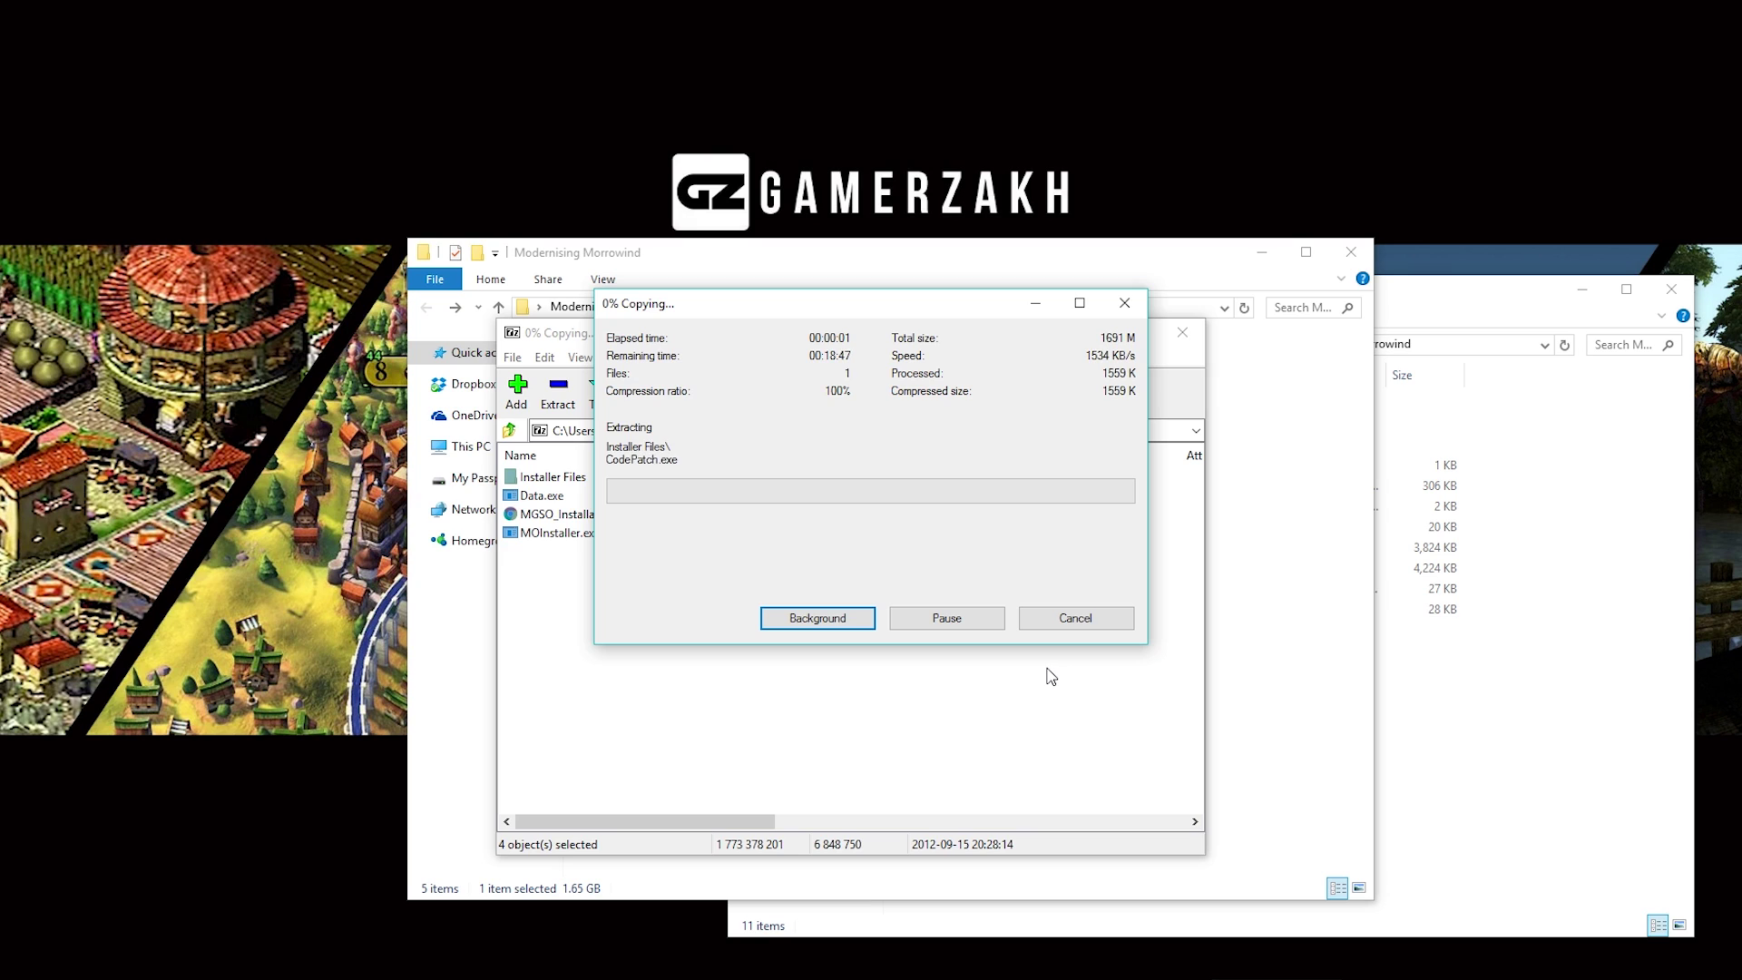
left_click(1454, 807)
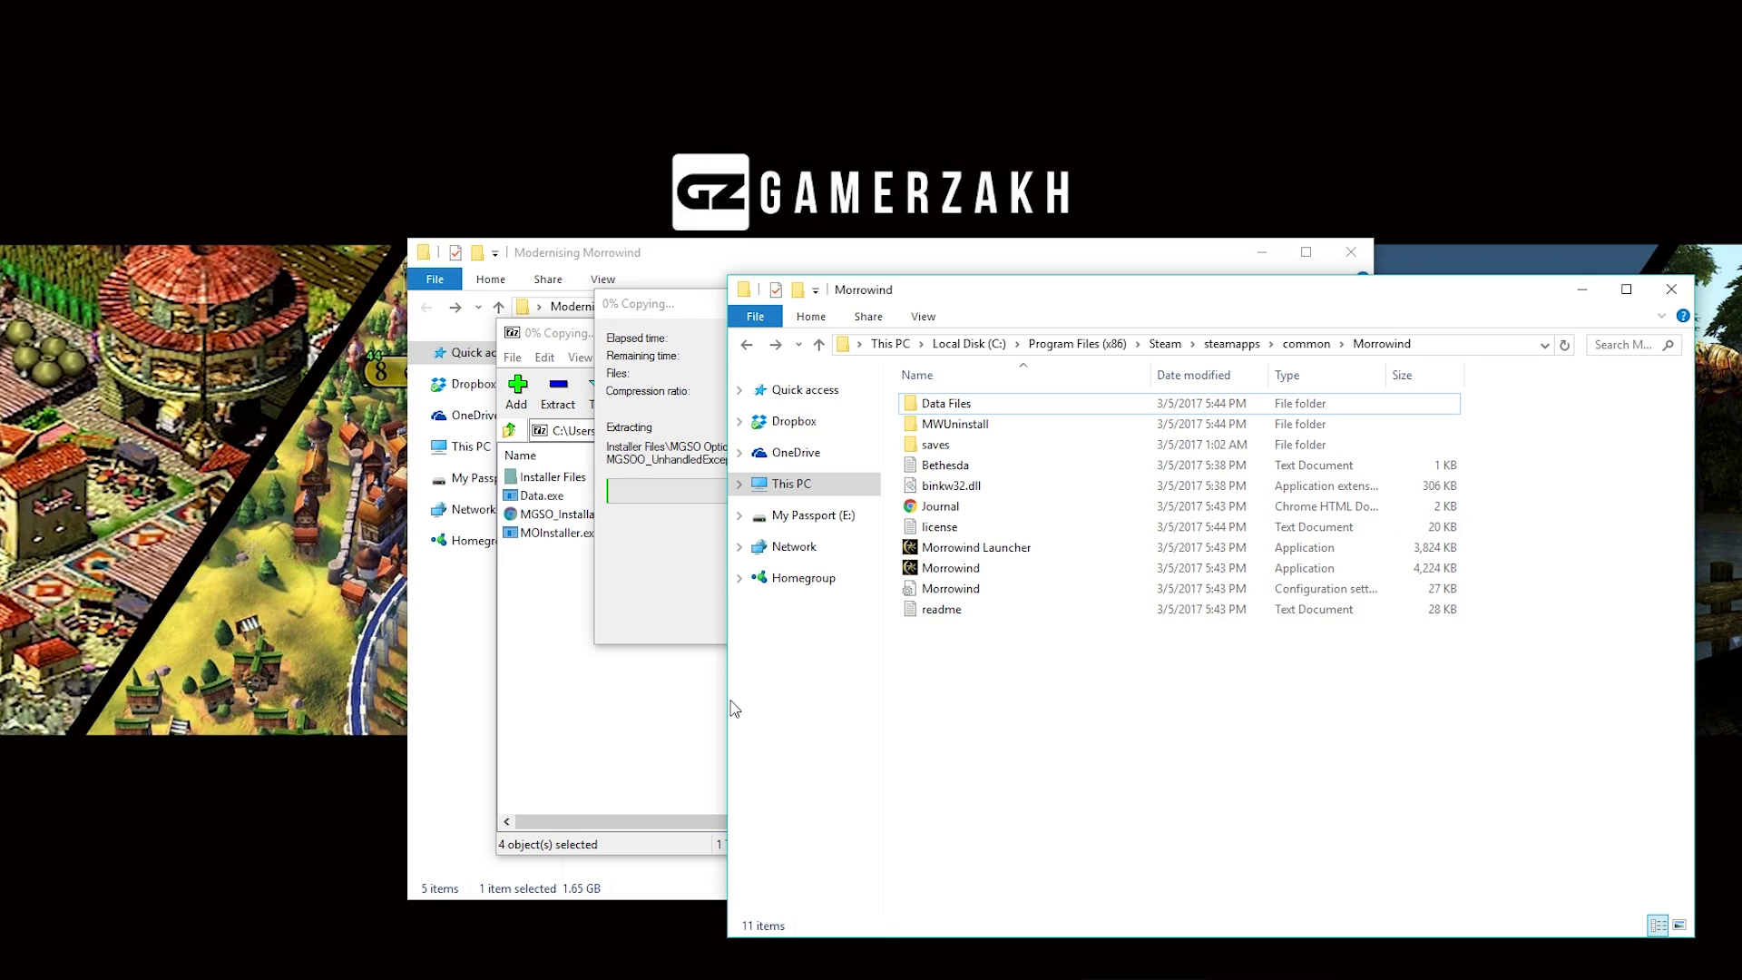
left_click(617, 657)
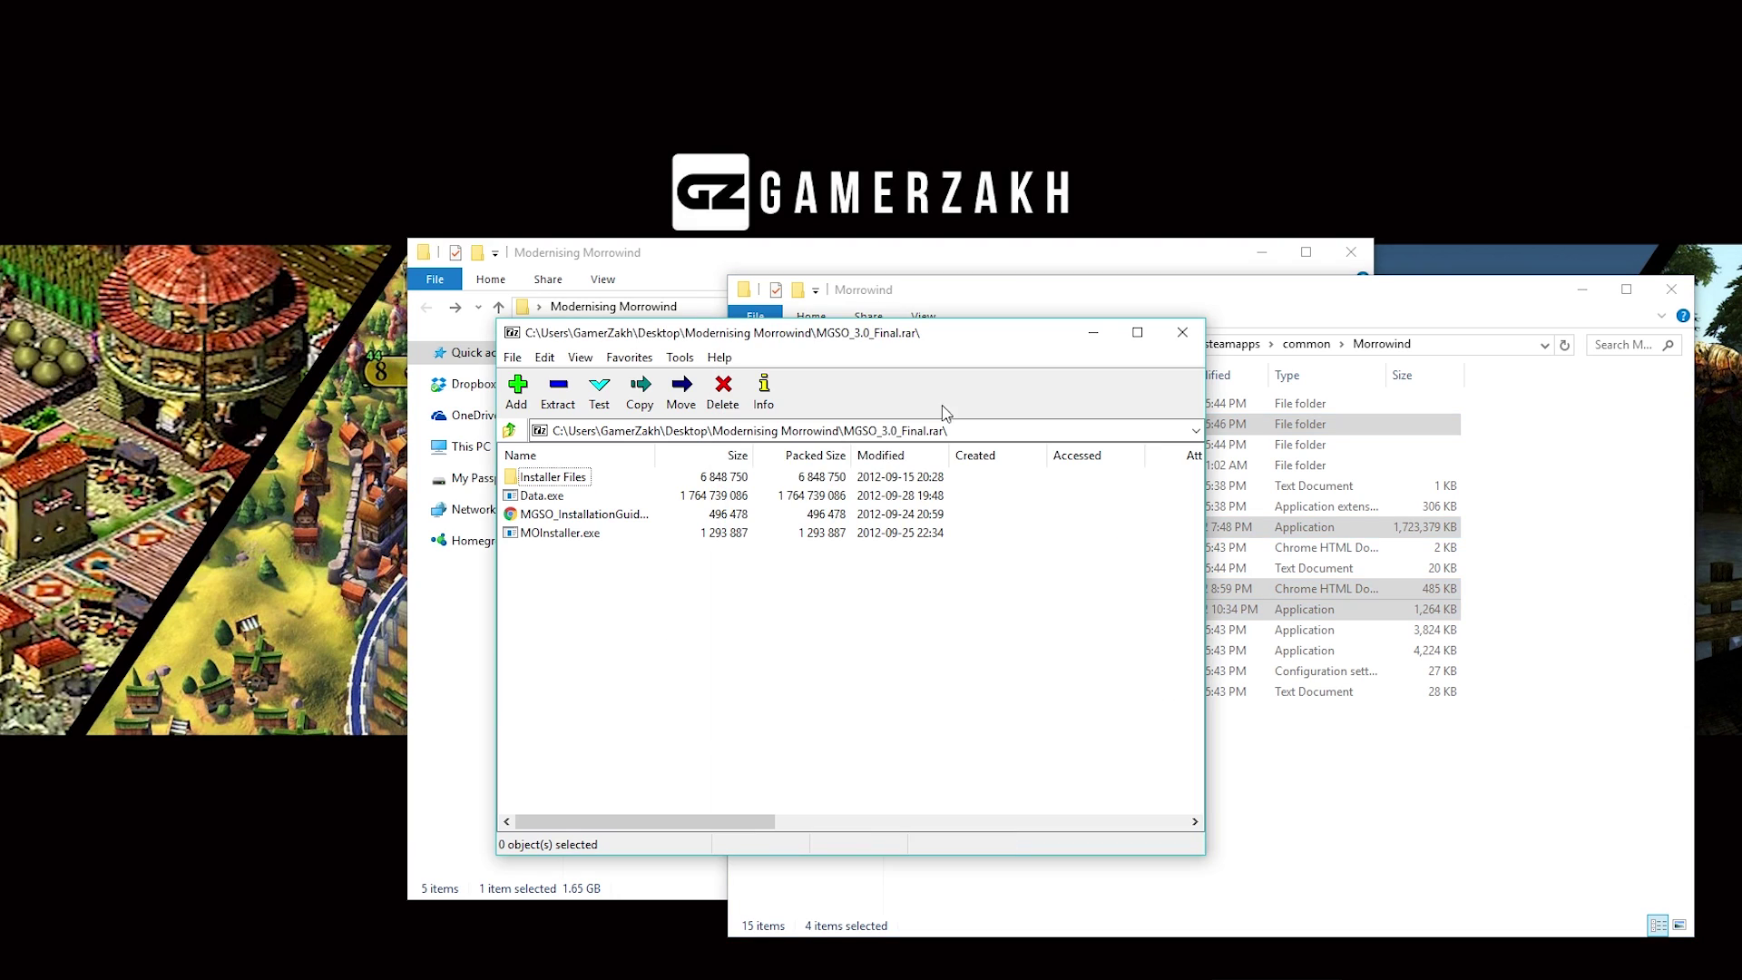
left_click(1182, 332)
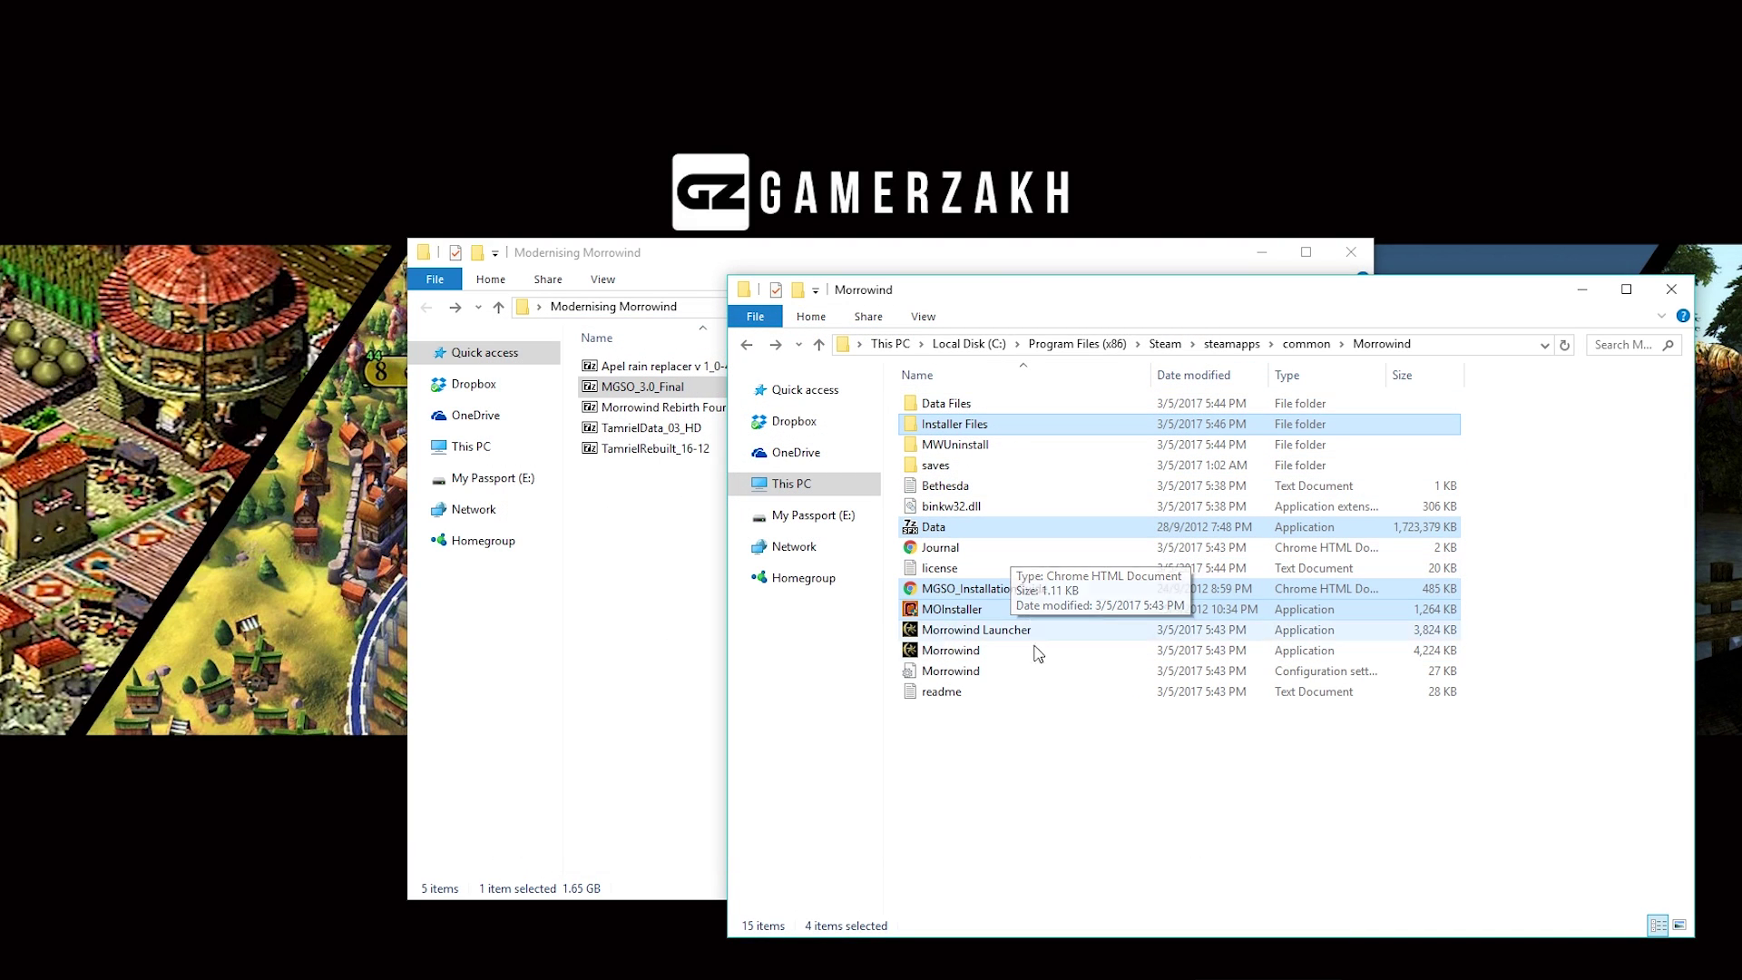
Launch MOInstaller from the Morrowind game folder.
left_click(1050, 771)
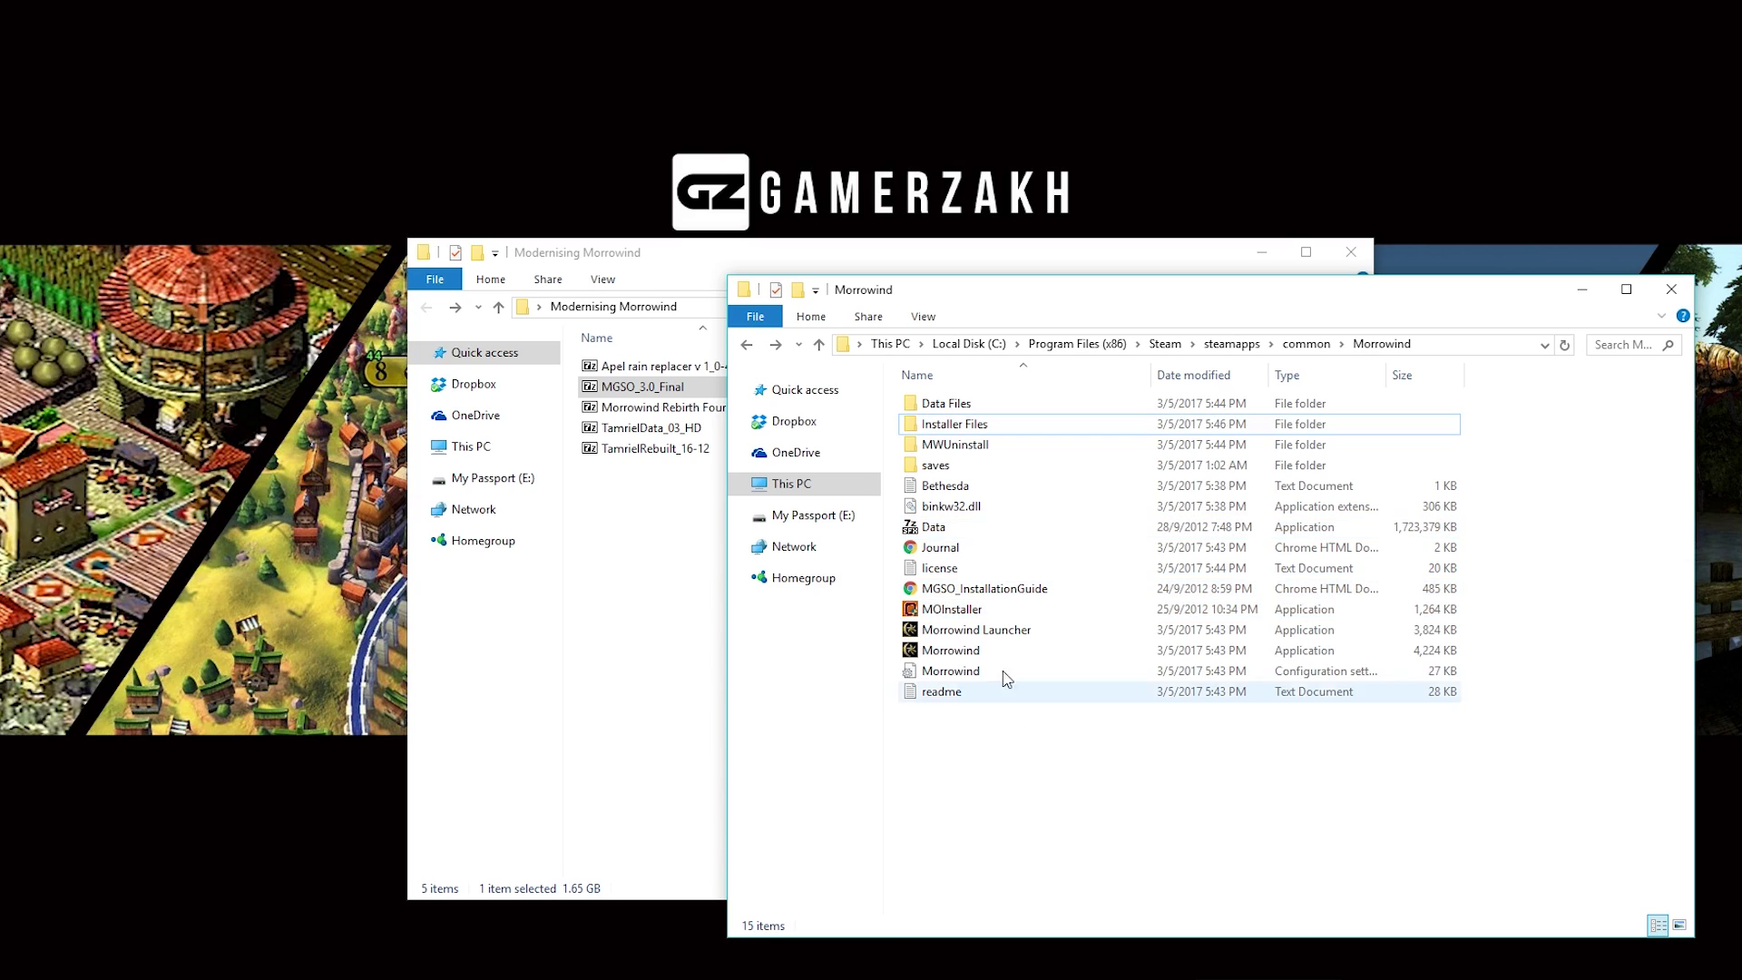
left_click(946, 616)
double_click(946, 616)
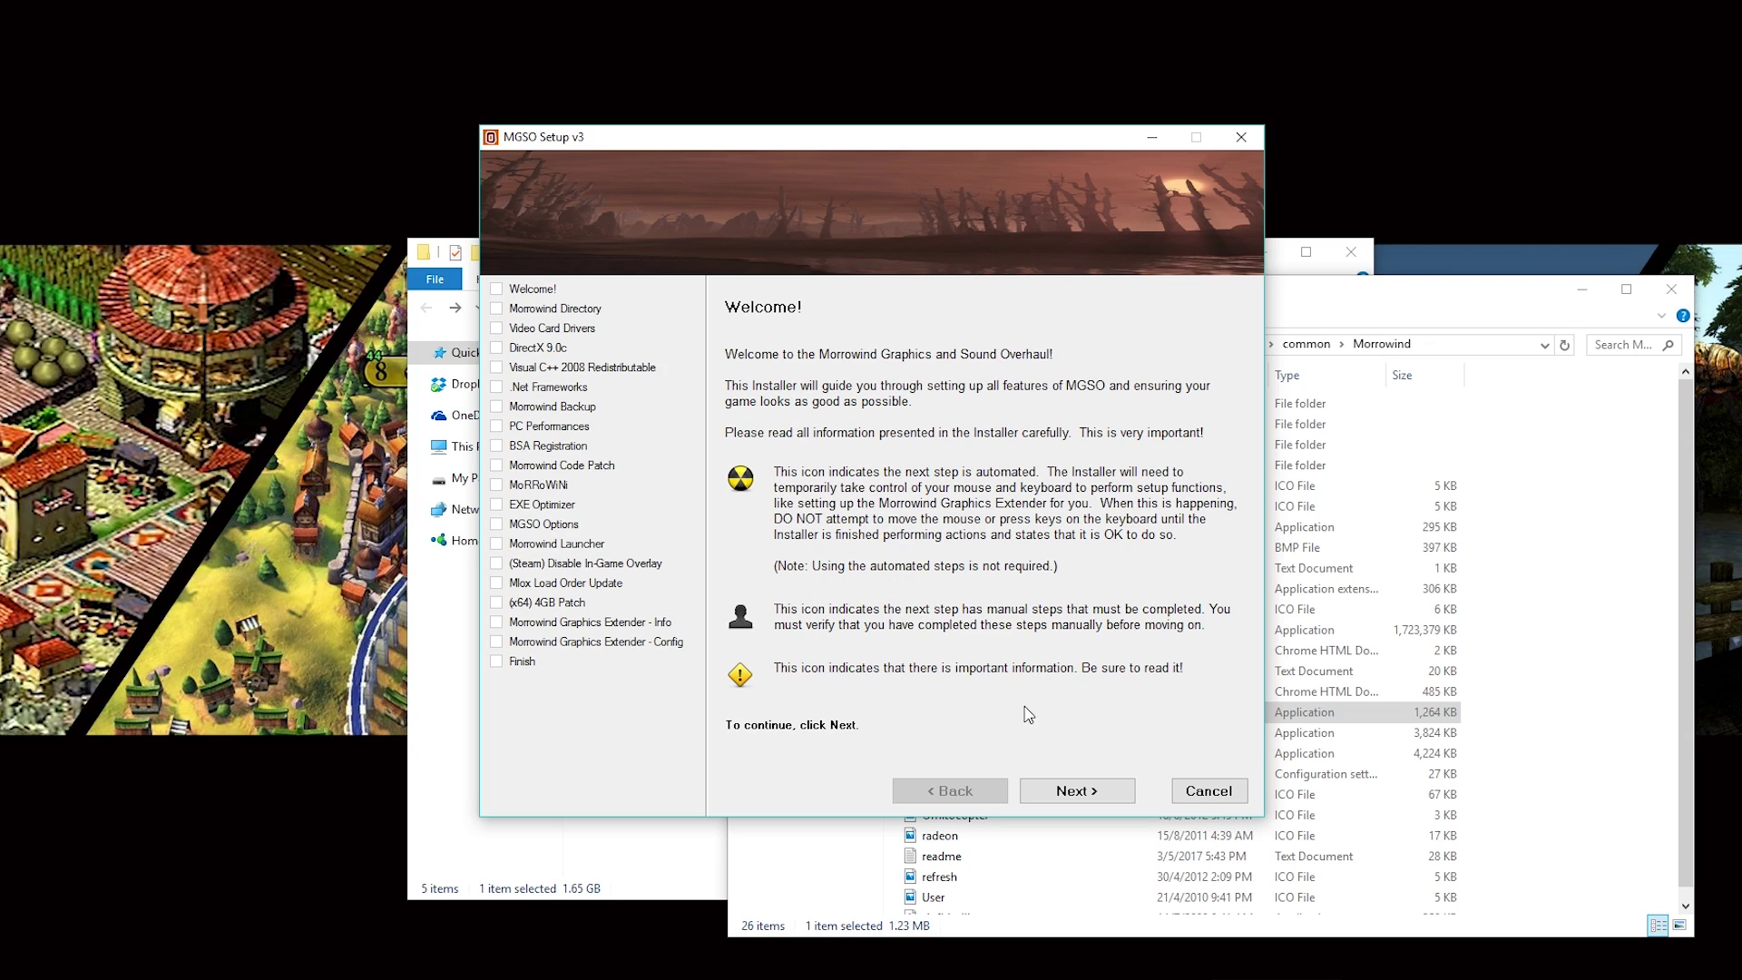
Proceed through the directory, video driver, DirectX 9.0c, Visual C++ 2008 and .NET Framework checks to the file extraction page without downloading anything.
left_click(1071, 792)
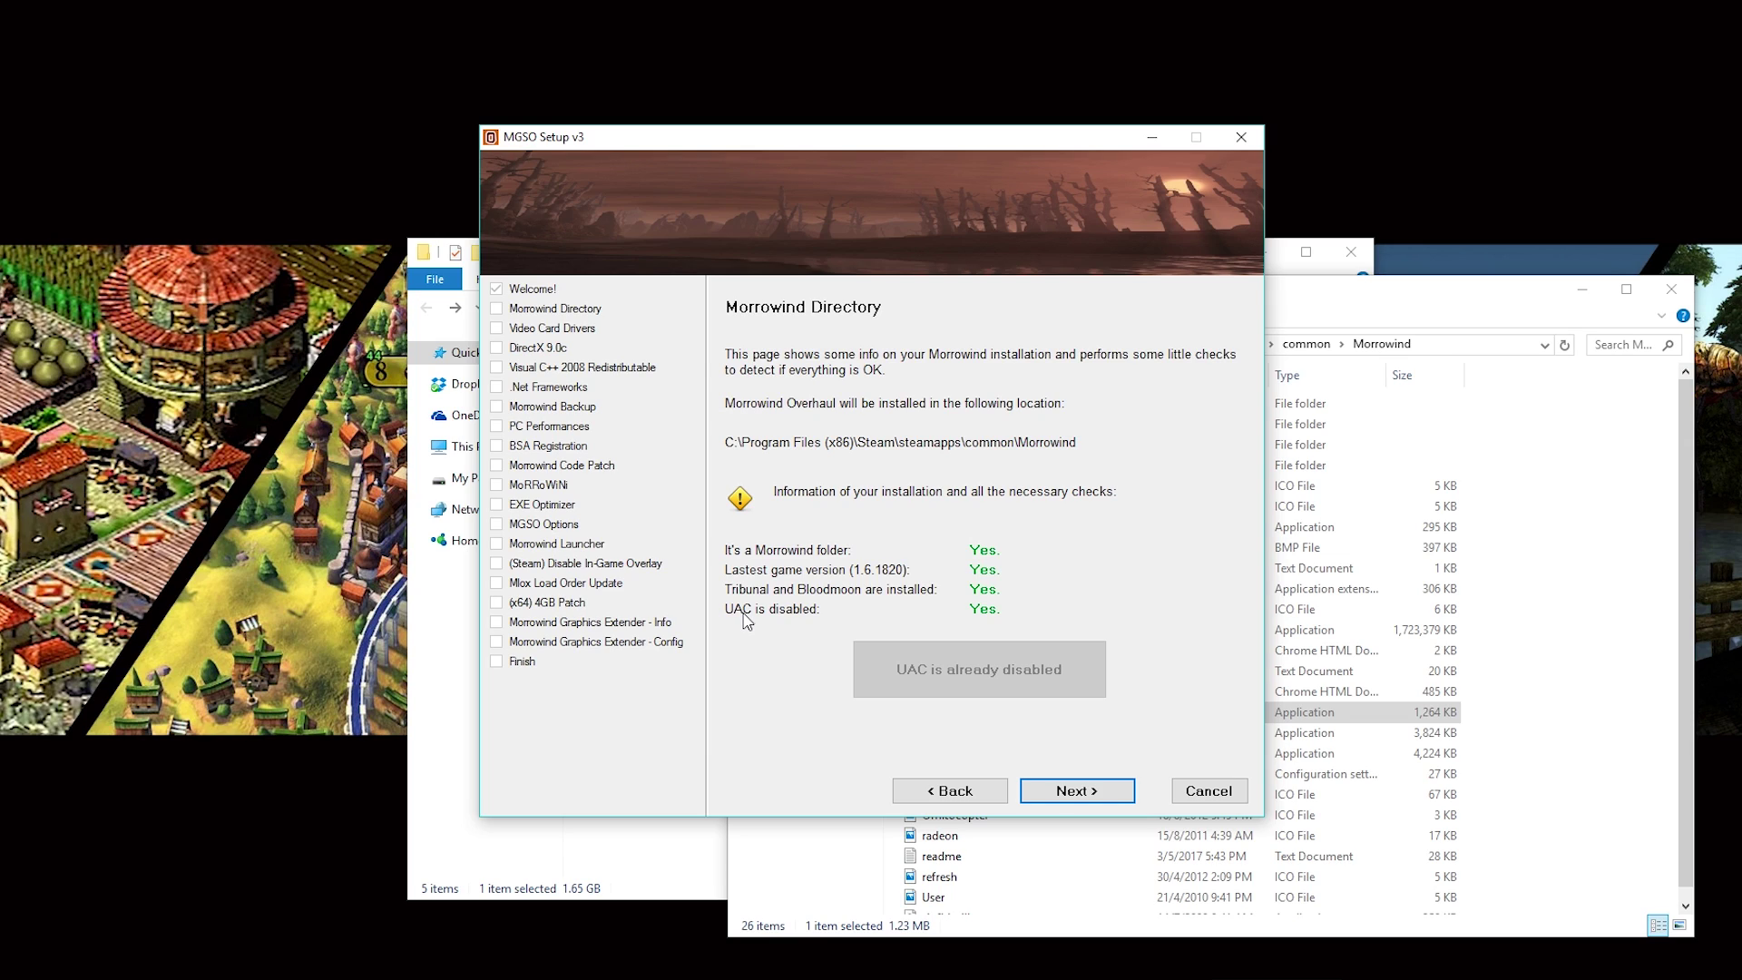
left_click(1113, 795)
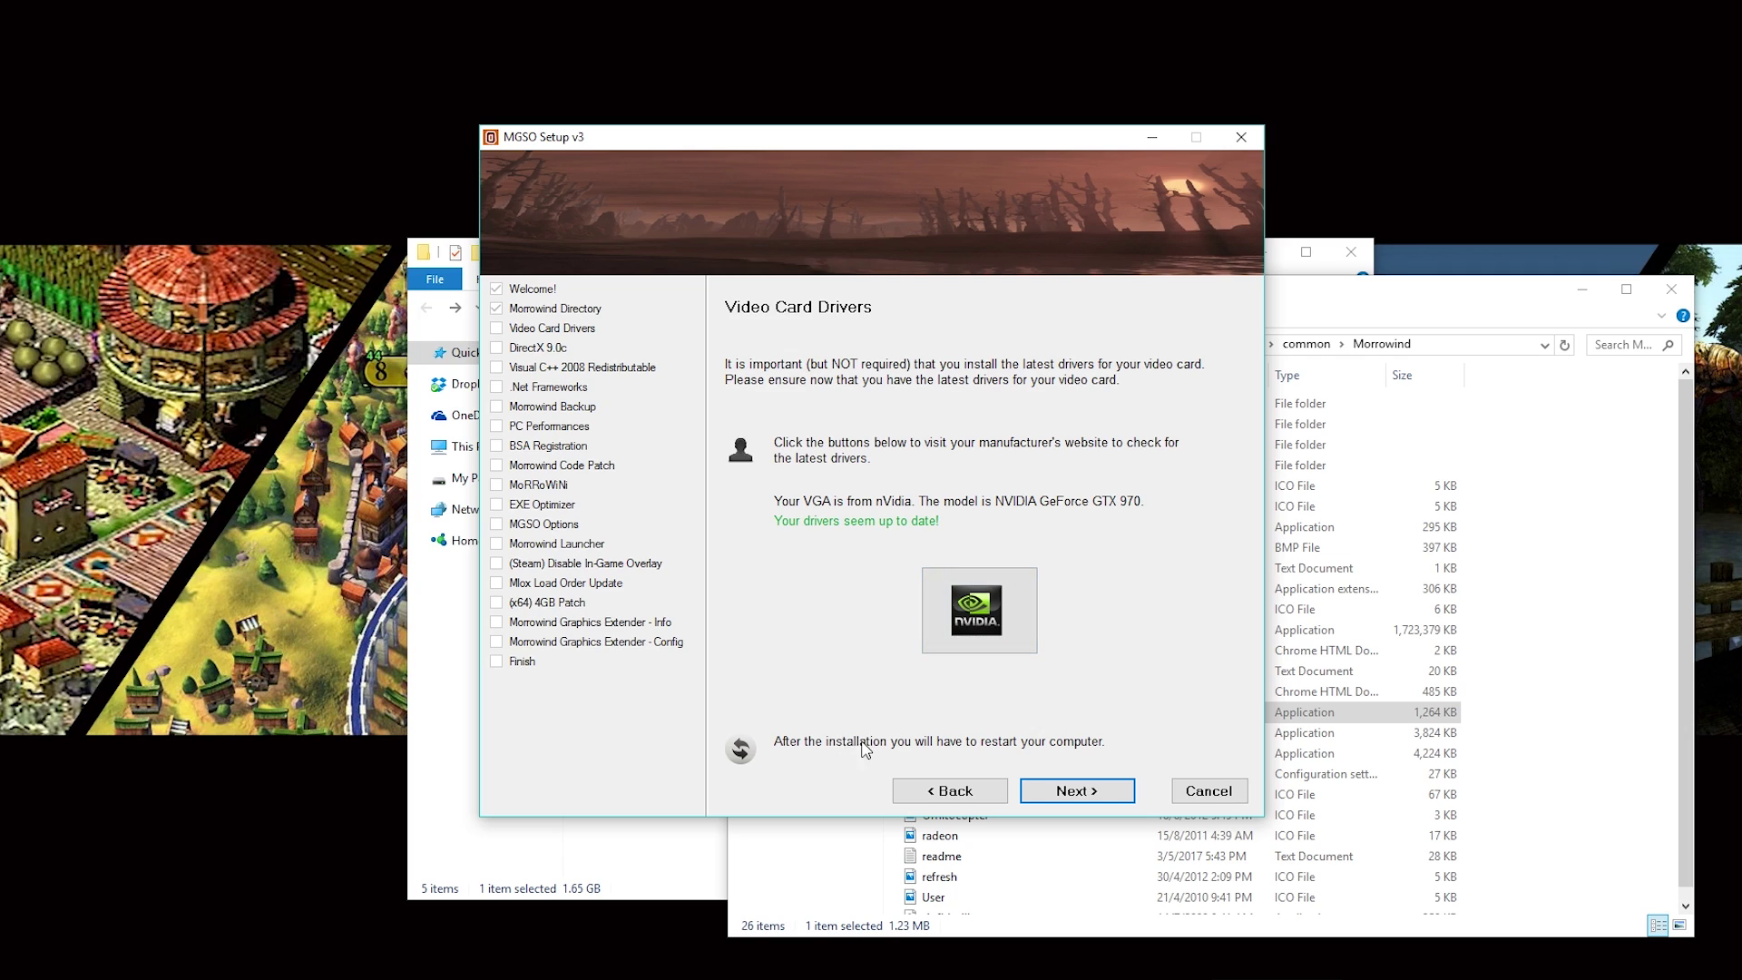
left_click(1080, 792)
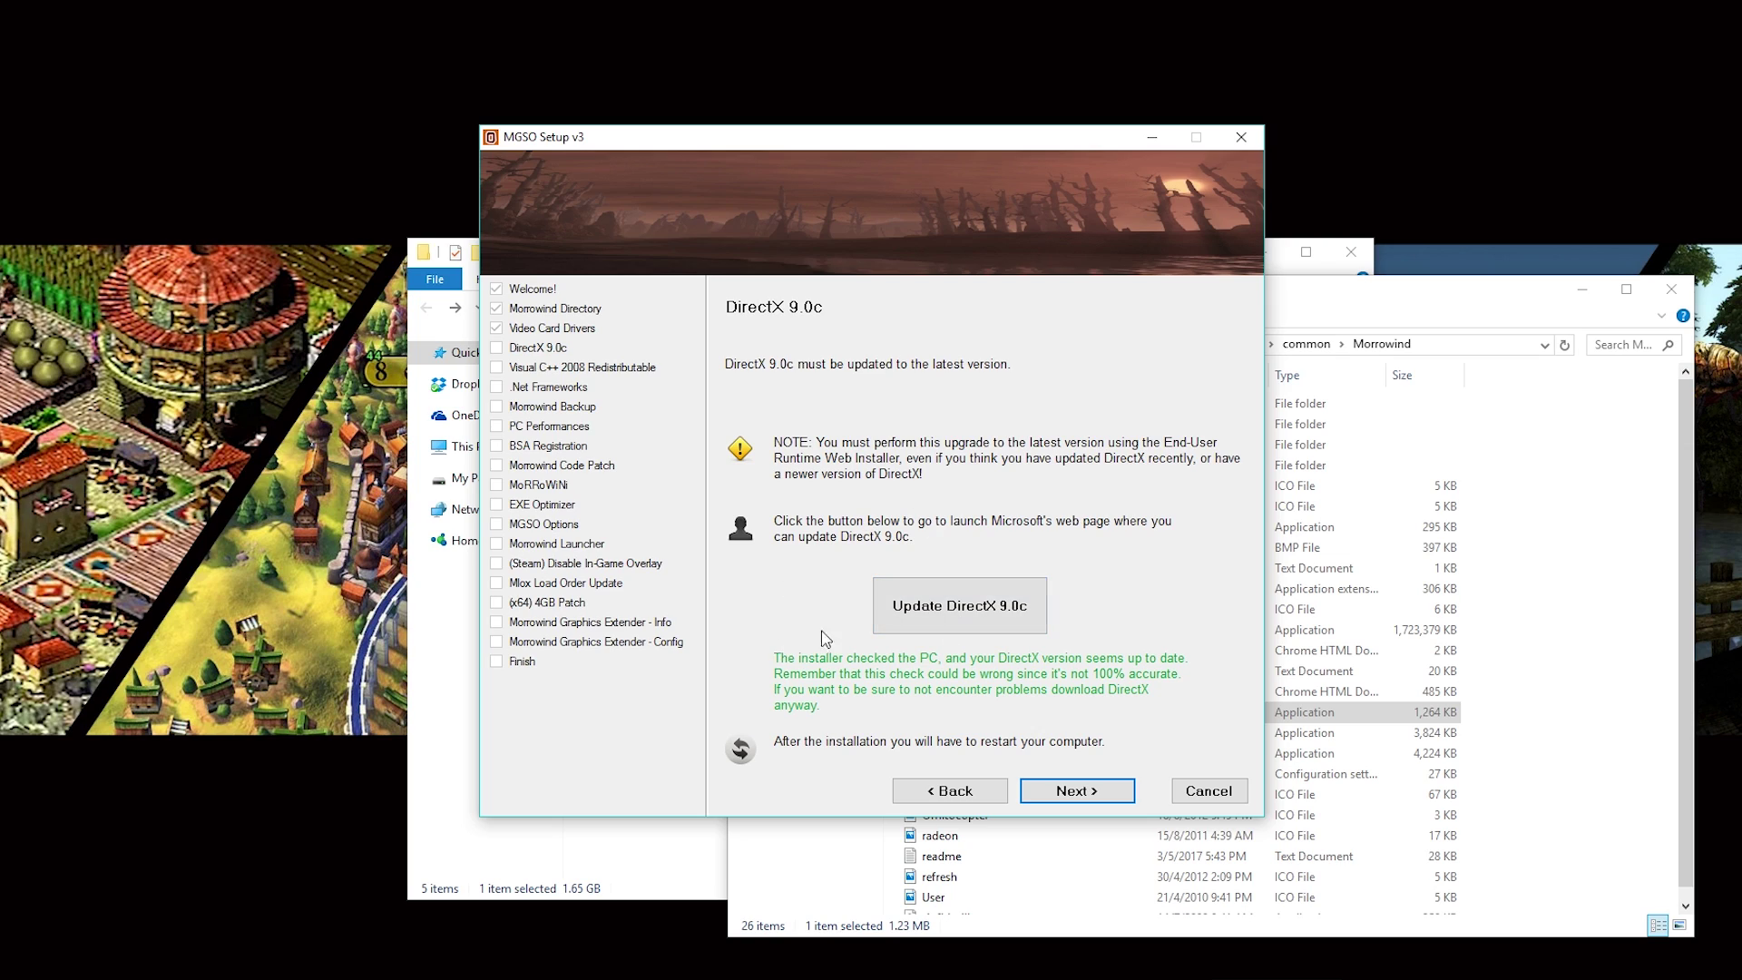
left_click(1077, 792)
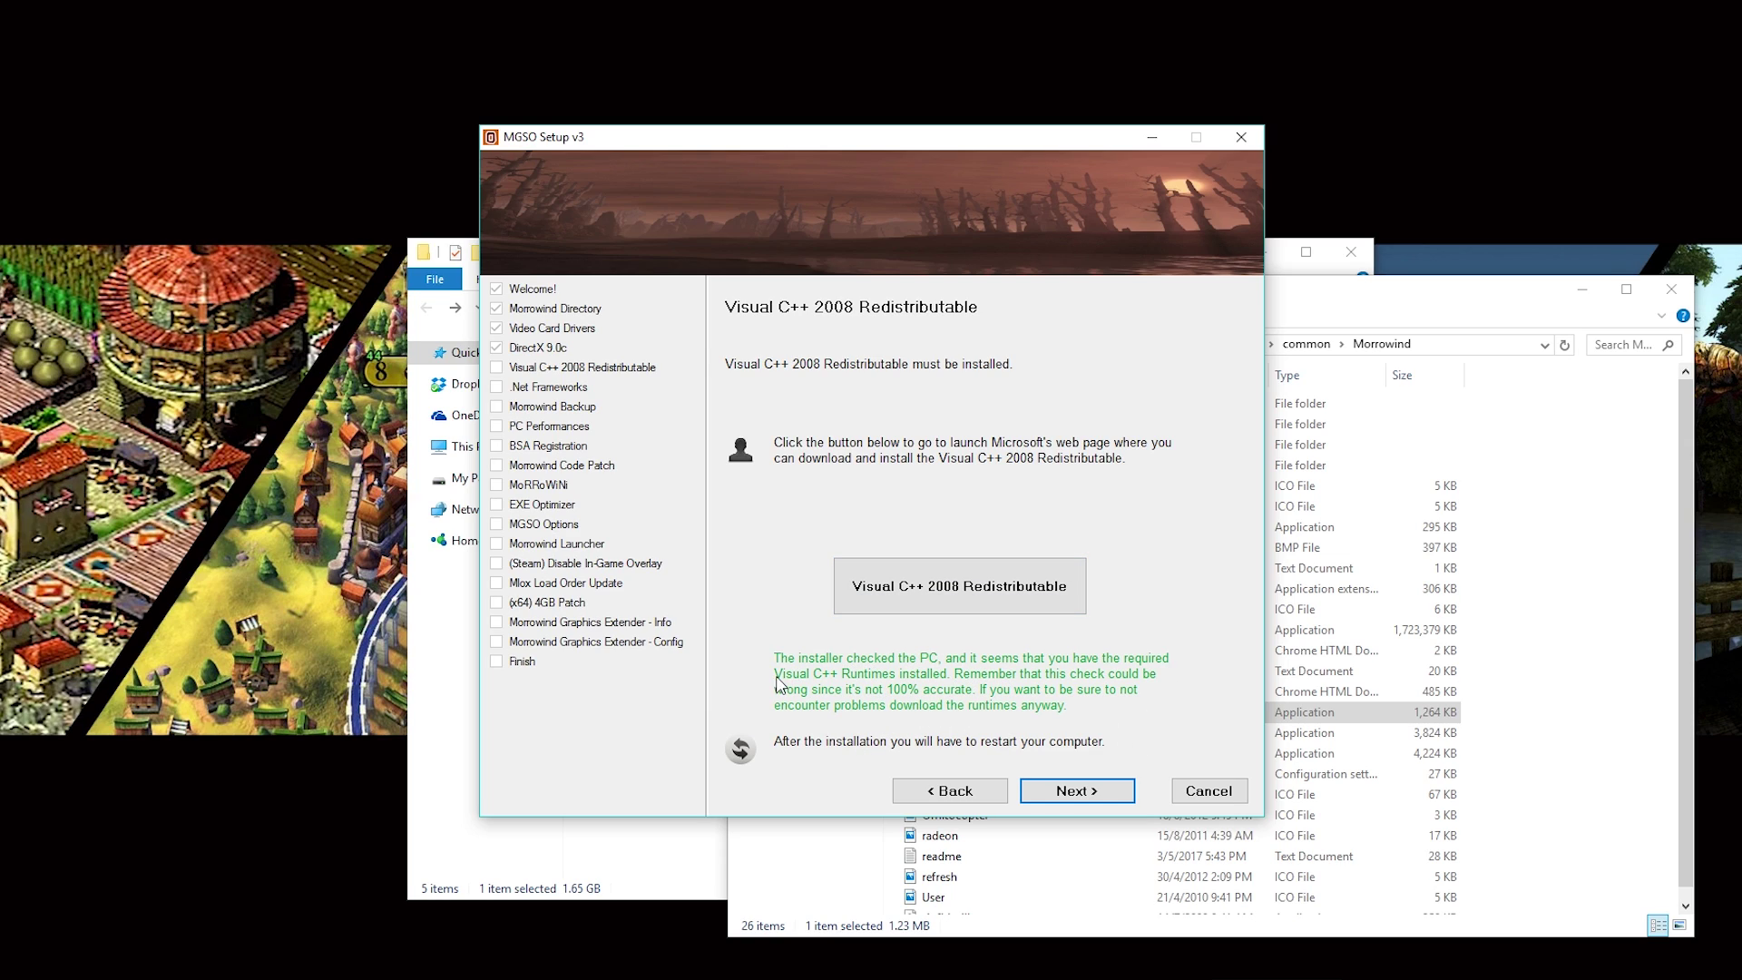
left_click(1069, 796)
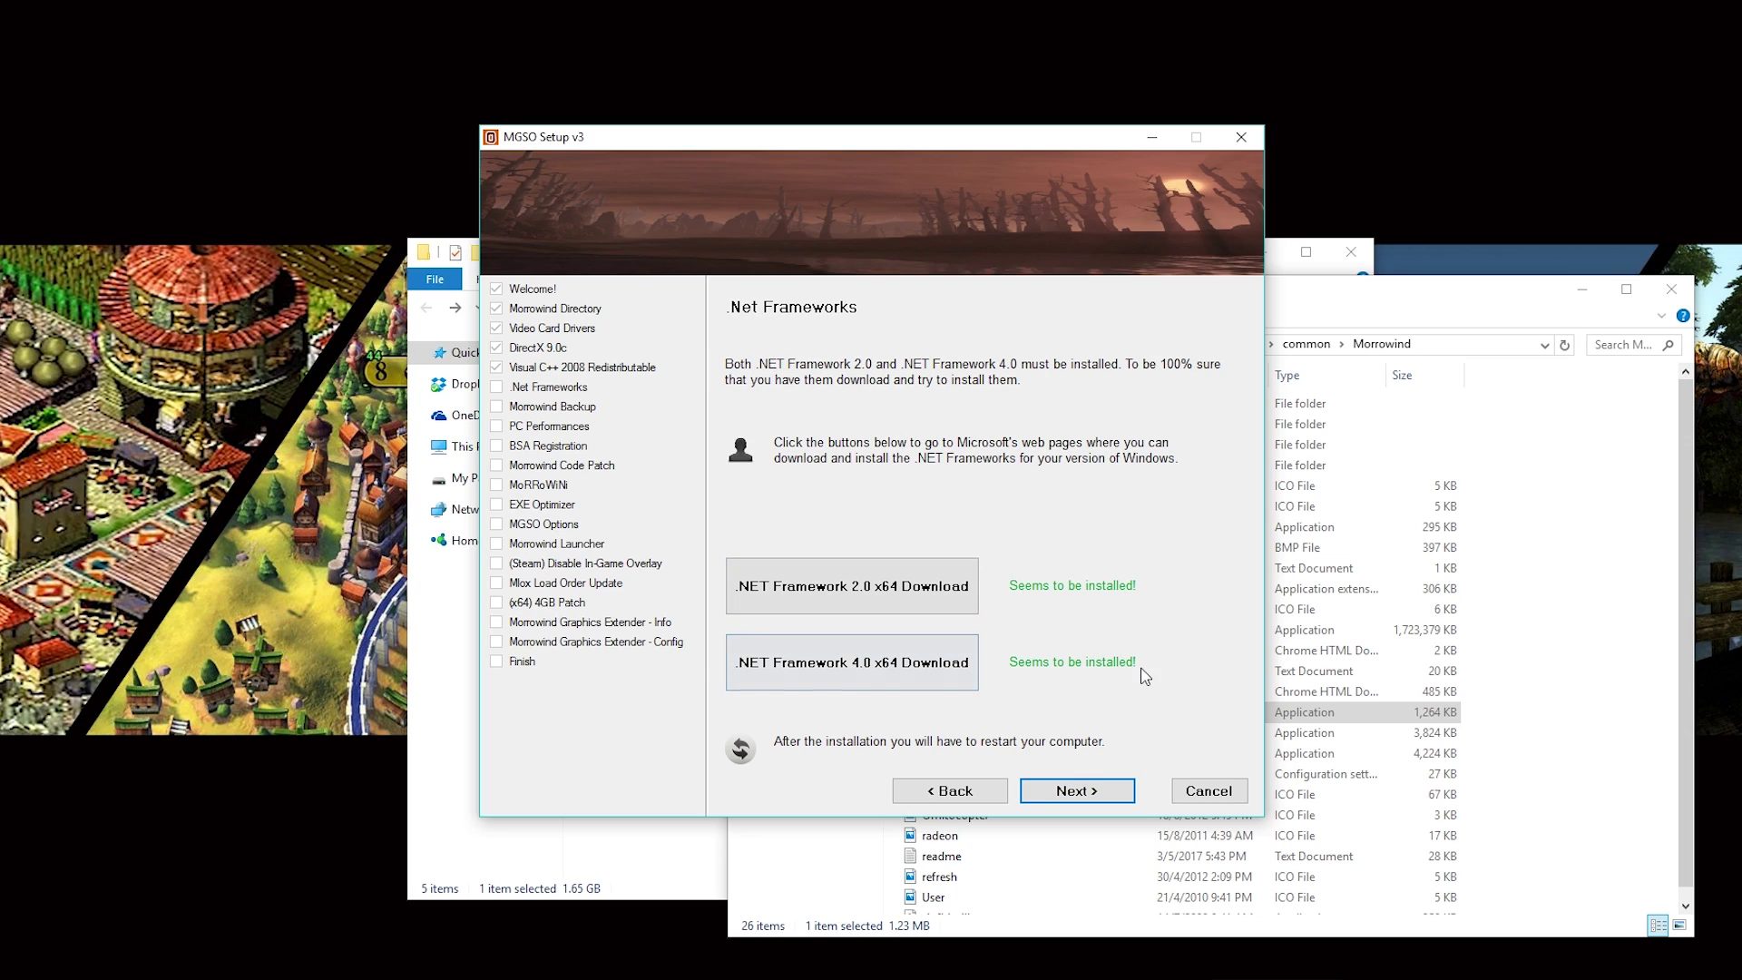
left_click(1088, 799)
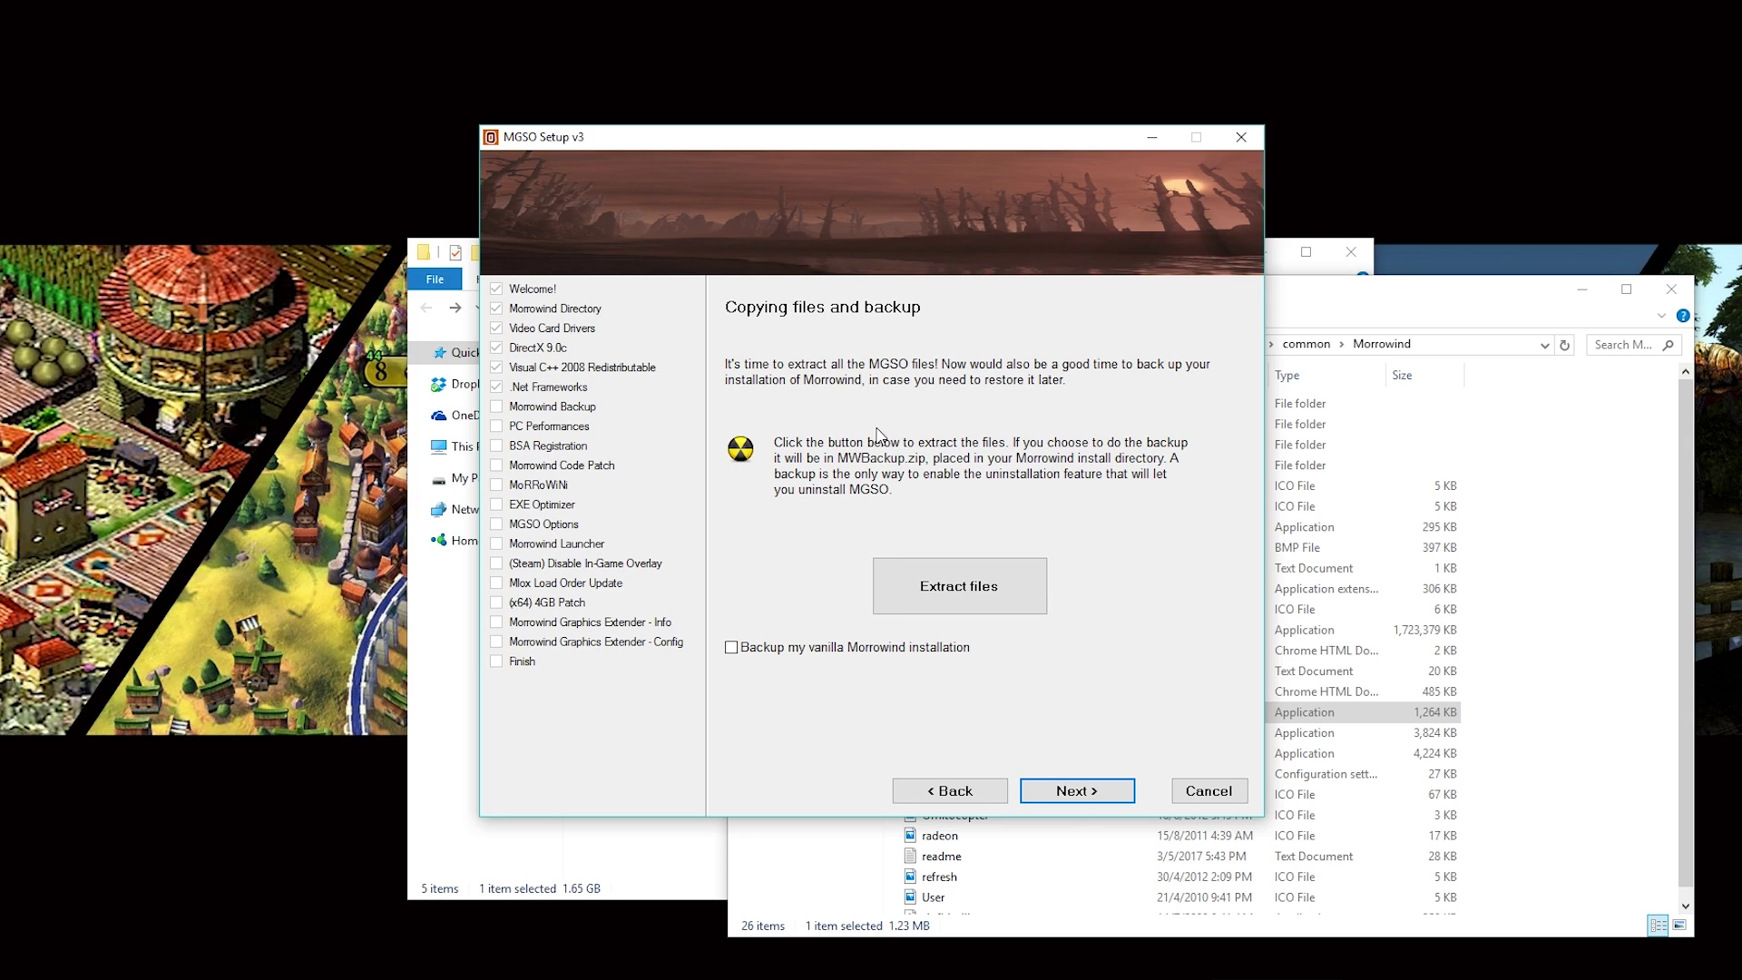
Extract the MGSO files with a backup of the vanilla Morrowind installation, agreeing to proceed with the backup.
left_click(734, 650)
left_click(986, 590)
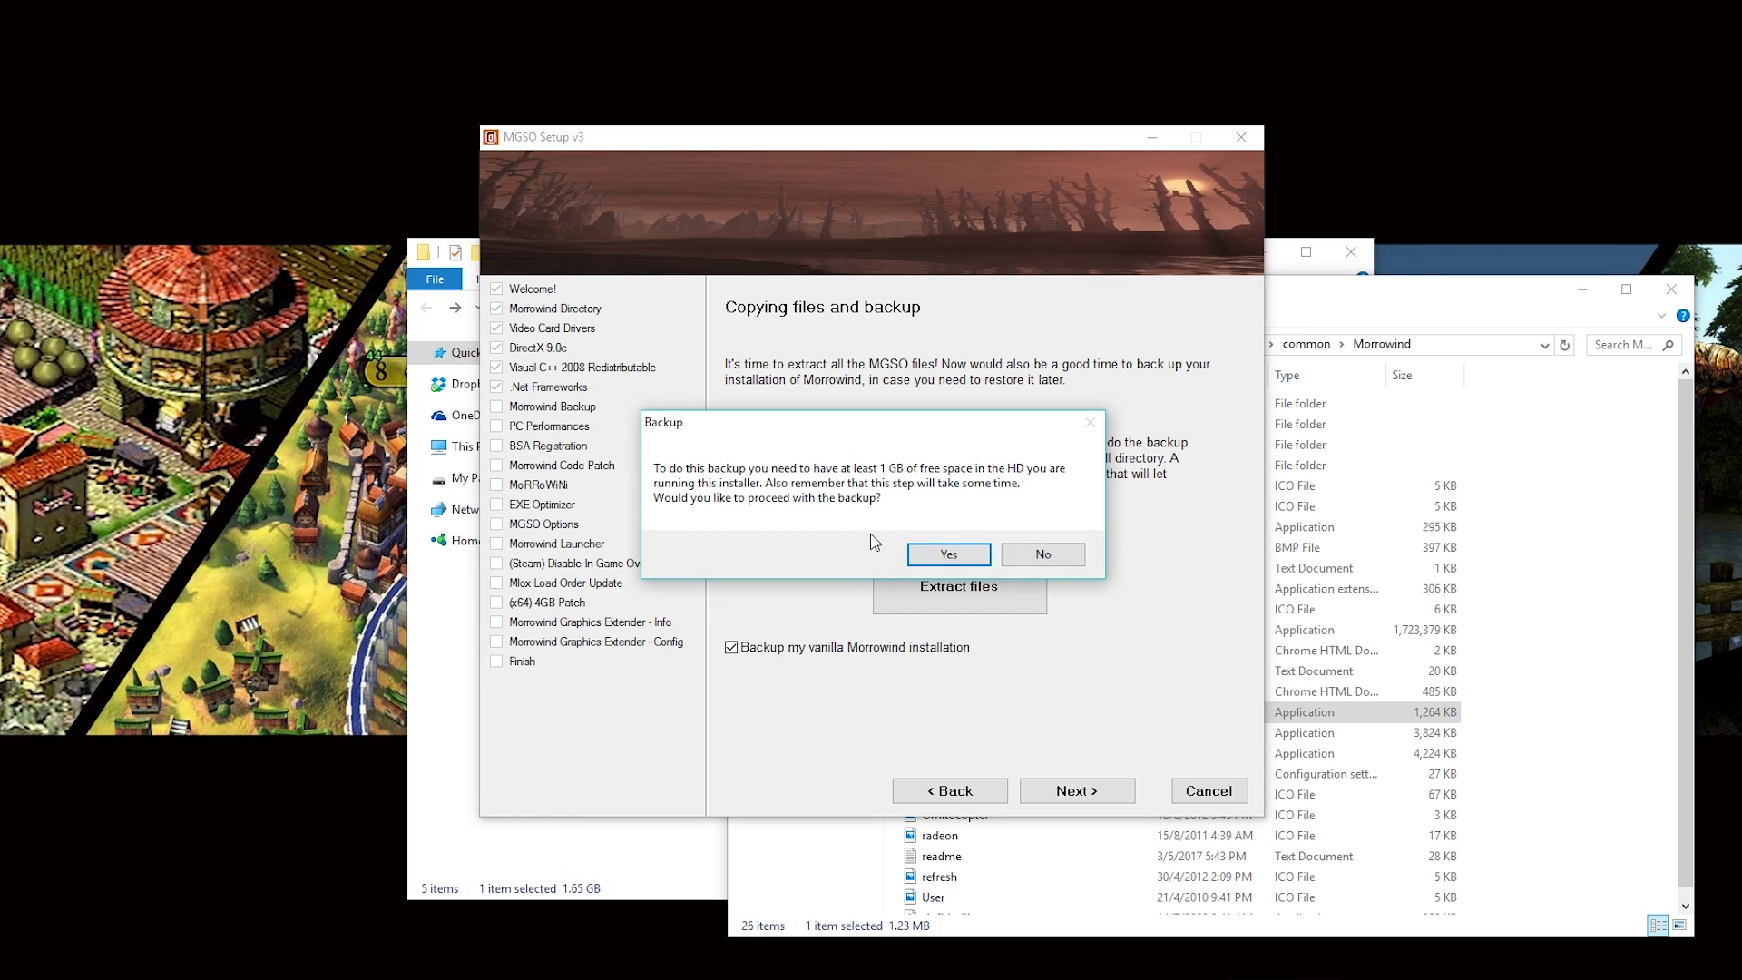
left_click(968, 562)
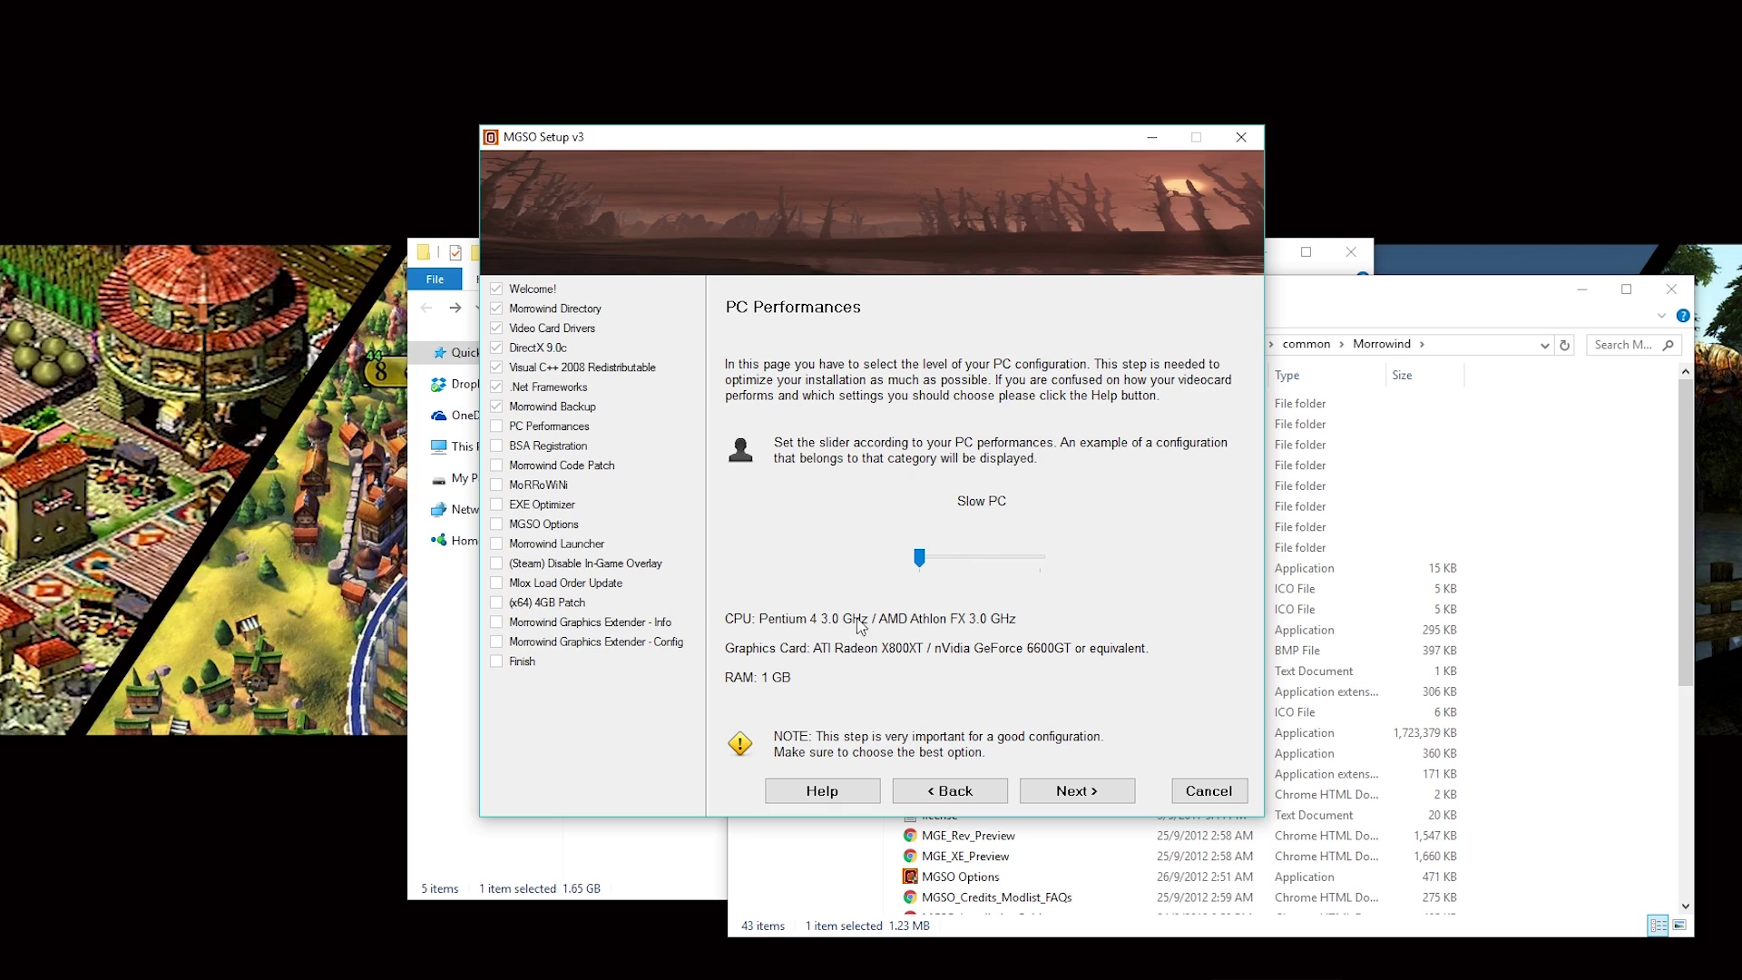
Set the PC performance level to Very Fast PC and continue to BSA registration.
left_click_drag(919, 558, 857, 635)
left_click_drag(919, 558, 1041, 563)
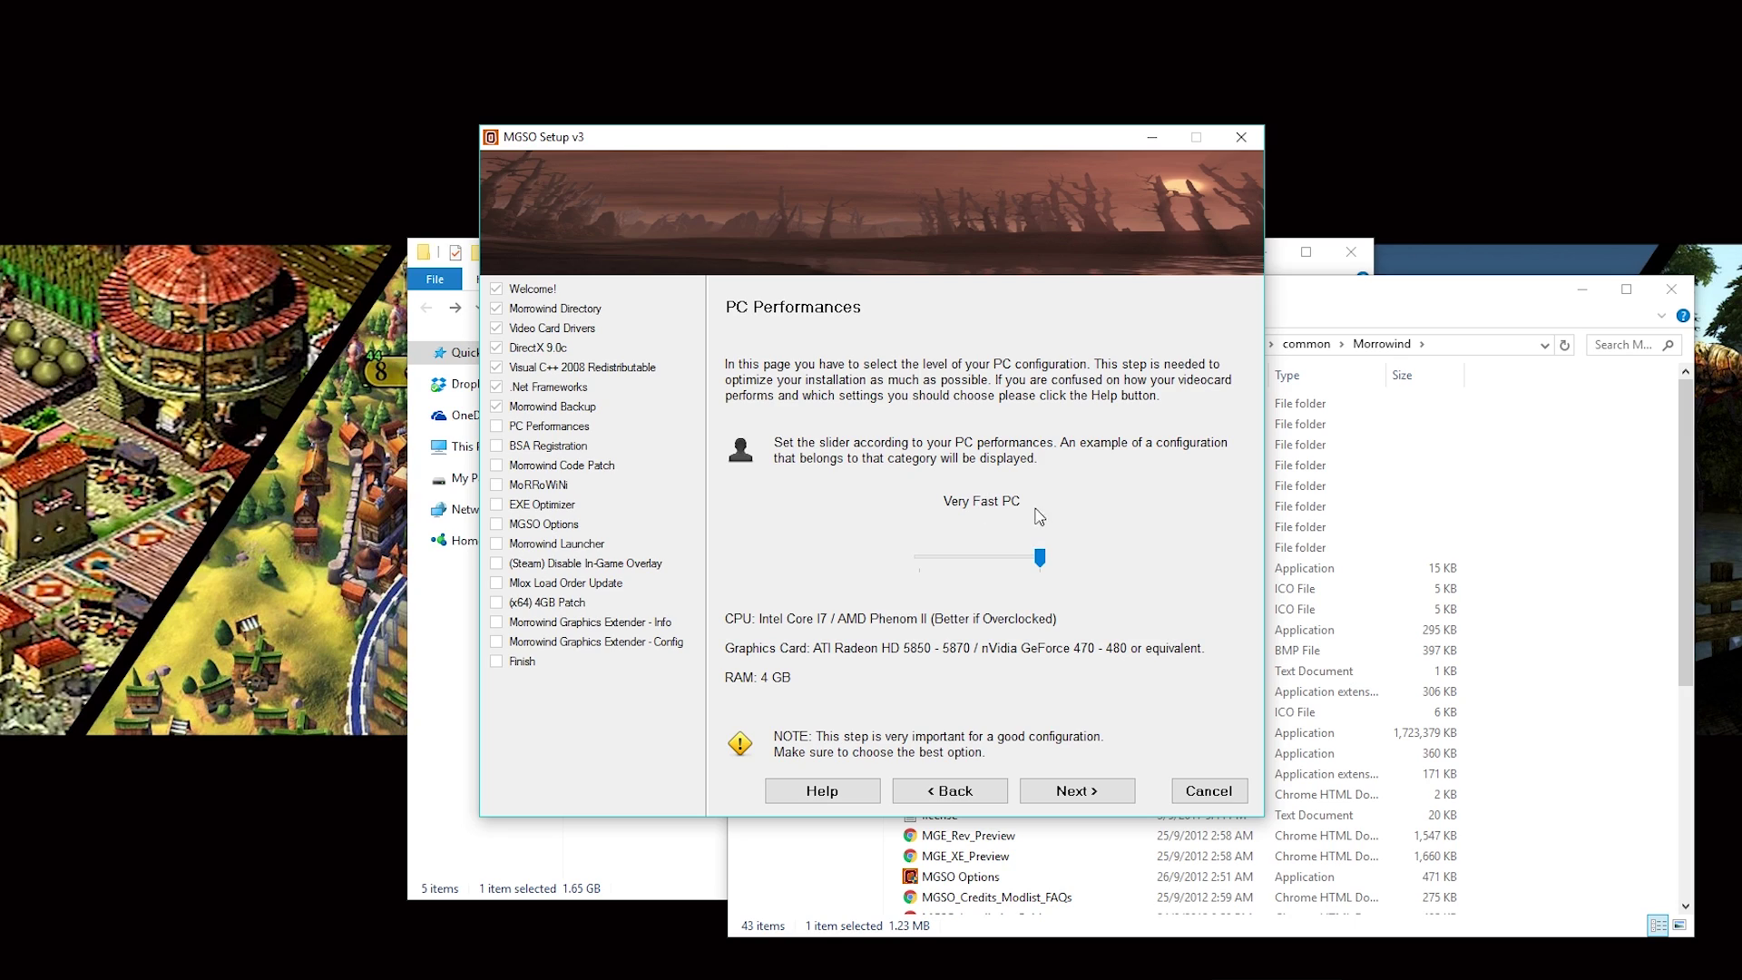
left_click(1086, 799)
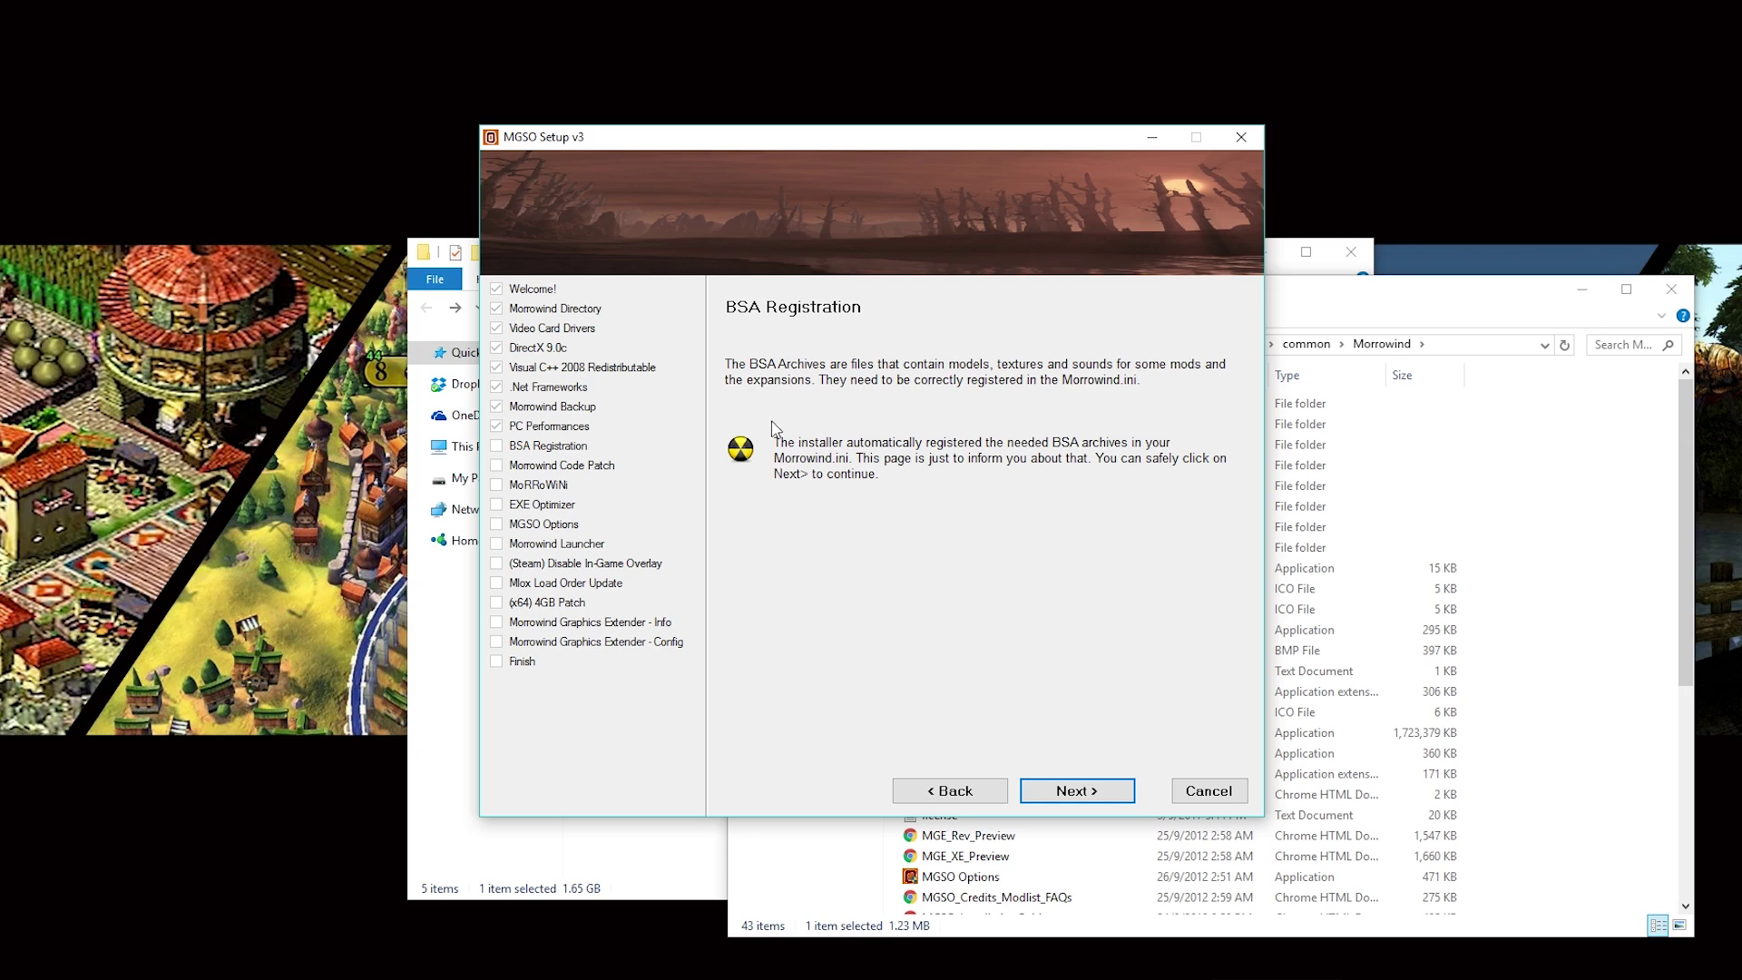
Continue past BSA registration, launch the Morrowind Code Patch and dismiss its opening prompt.
left_click(1090, 795)
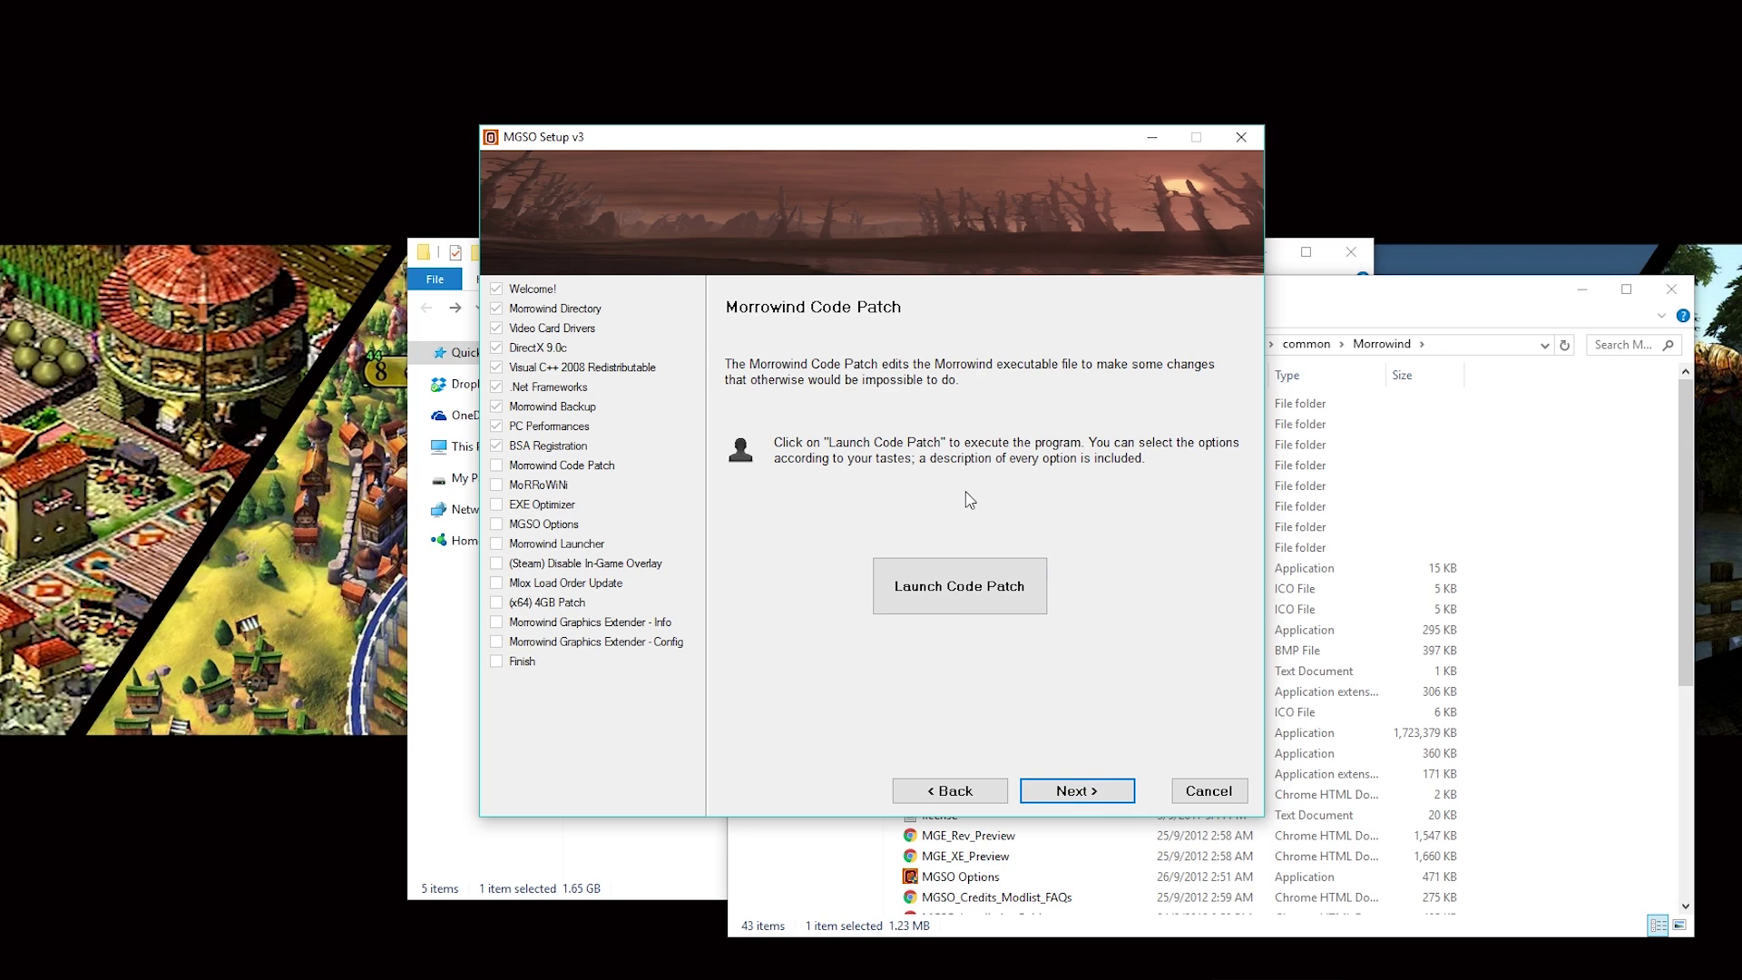
left_click(977, 596)
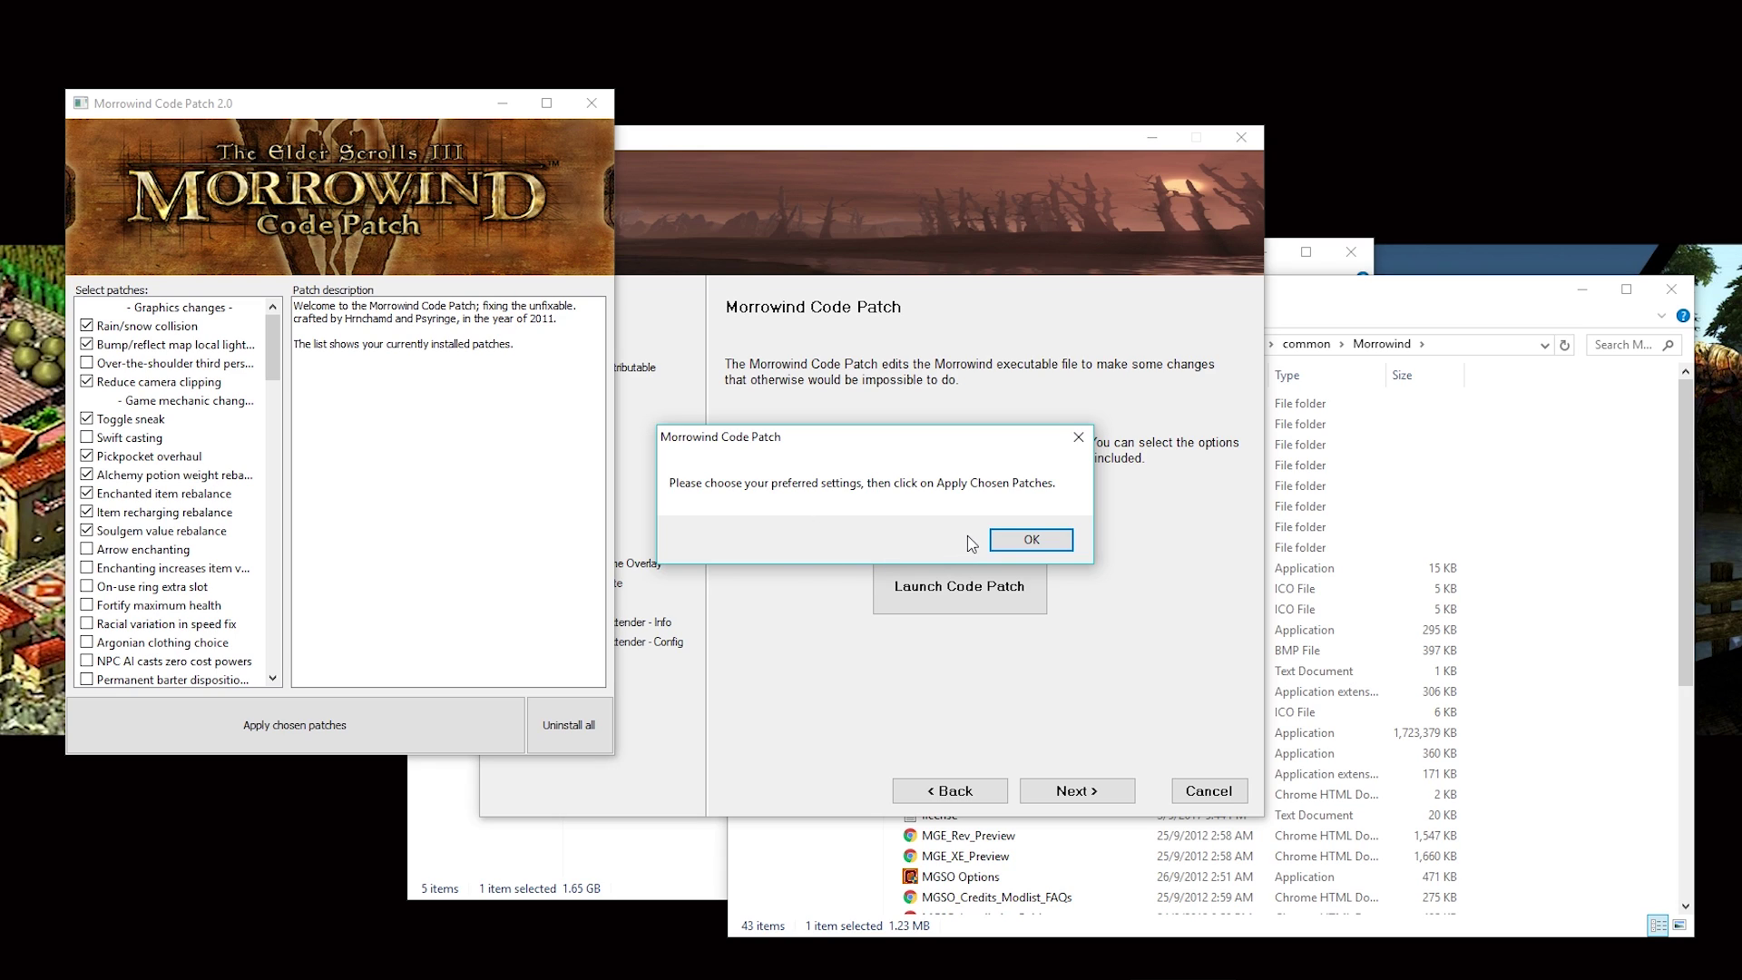
left_click(1012, 543)
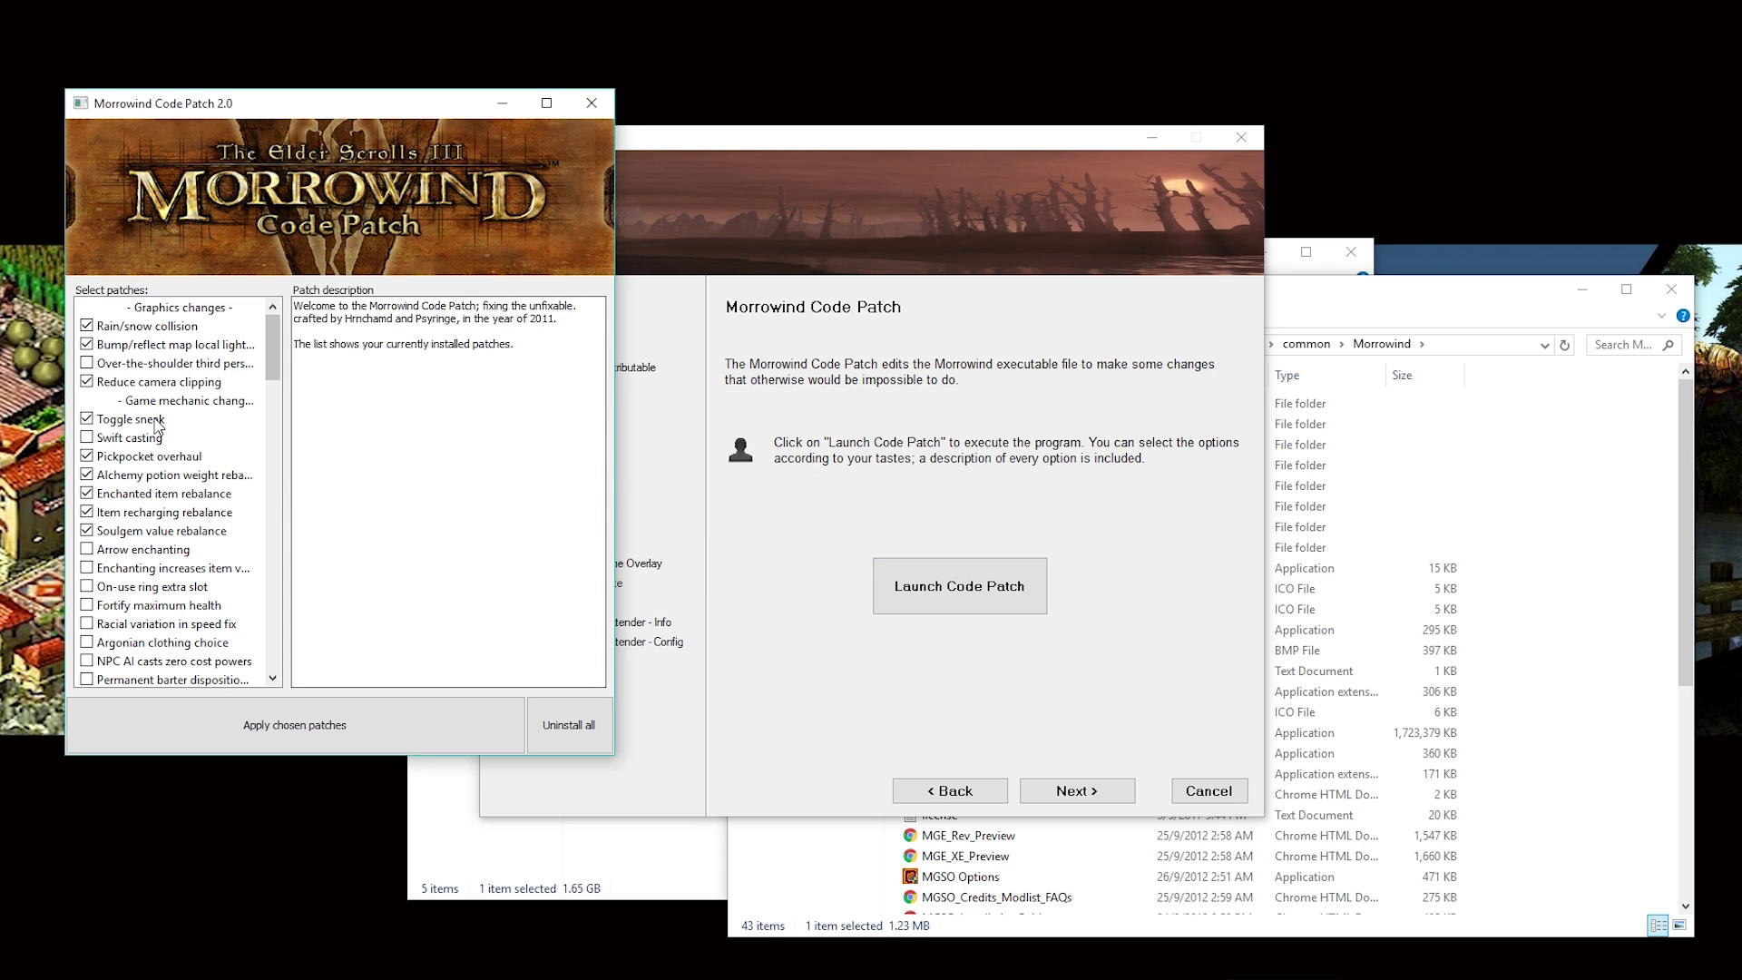
Read the descriptions of the rain/snow collision, bump/reflect map lighting, over-the-shoulder and swift casting patches.
left_click(149, 332)
left_click(144, 344)
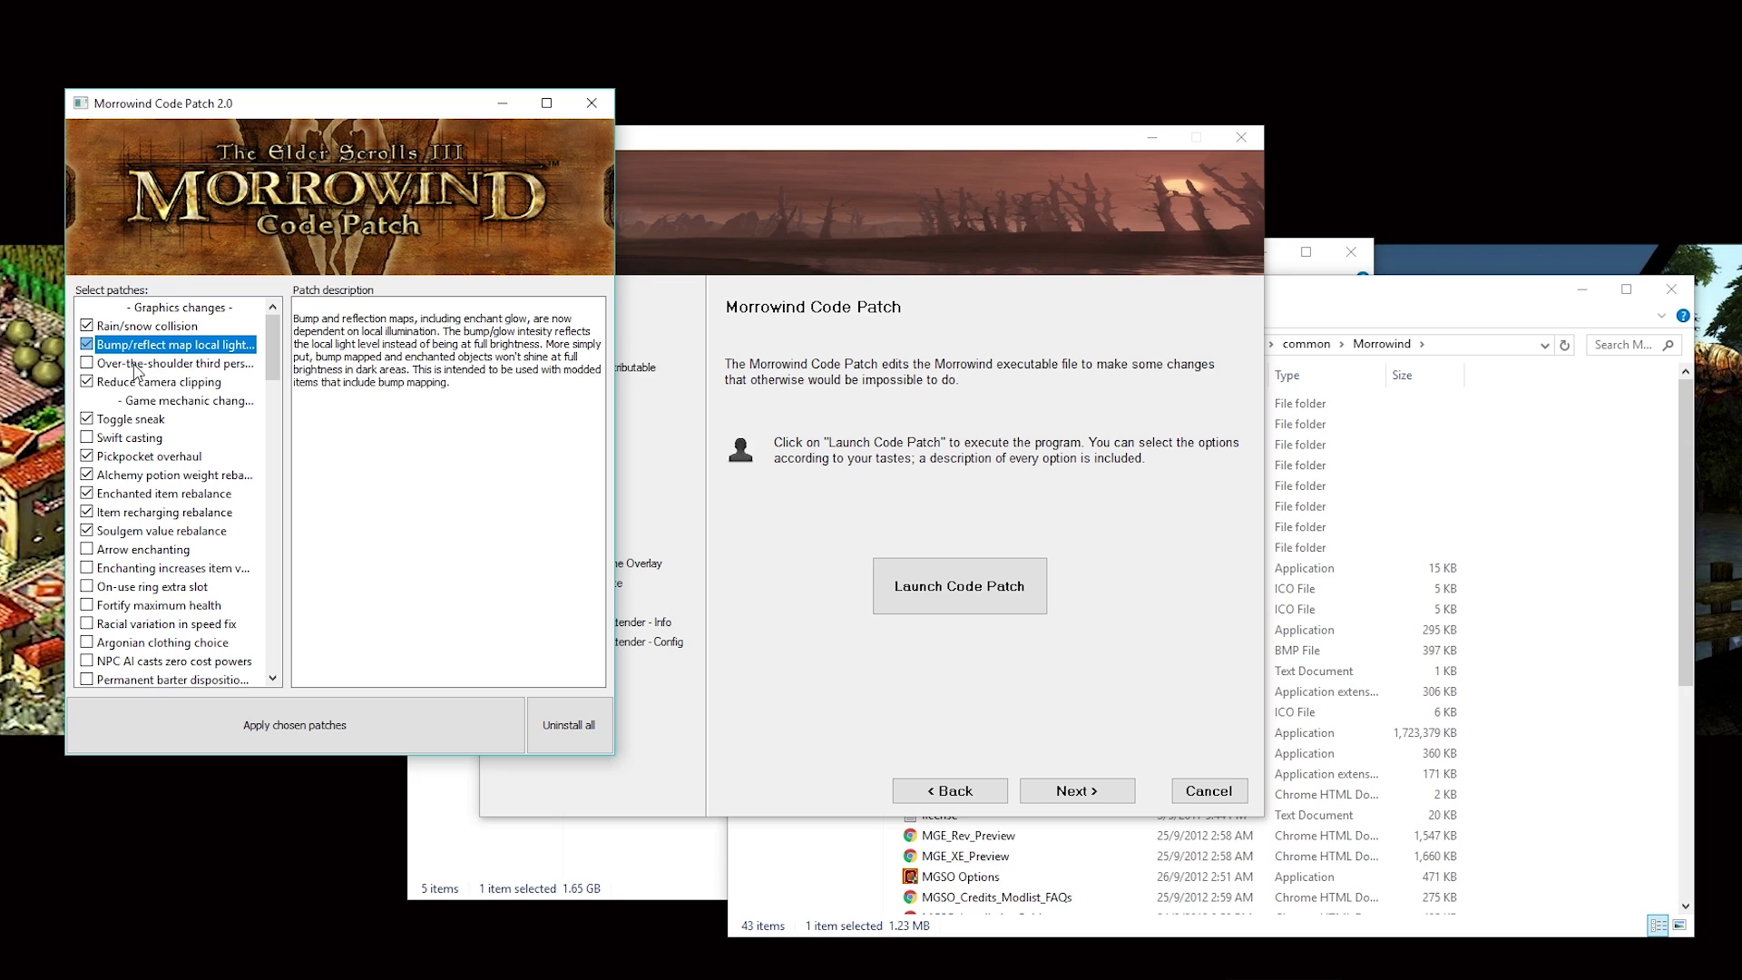
left_click(135, 366)
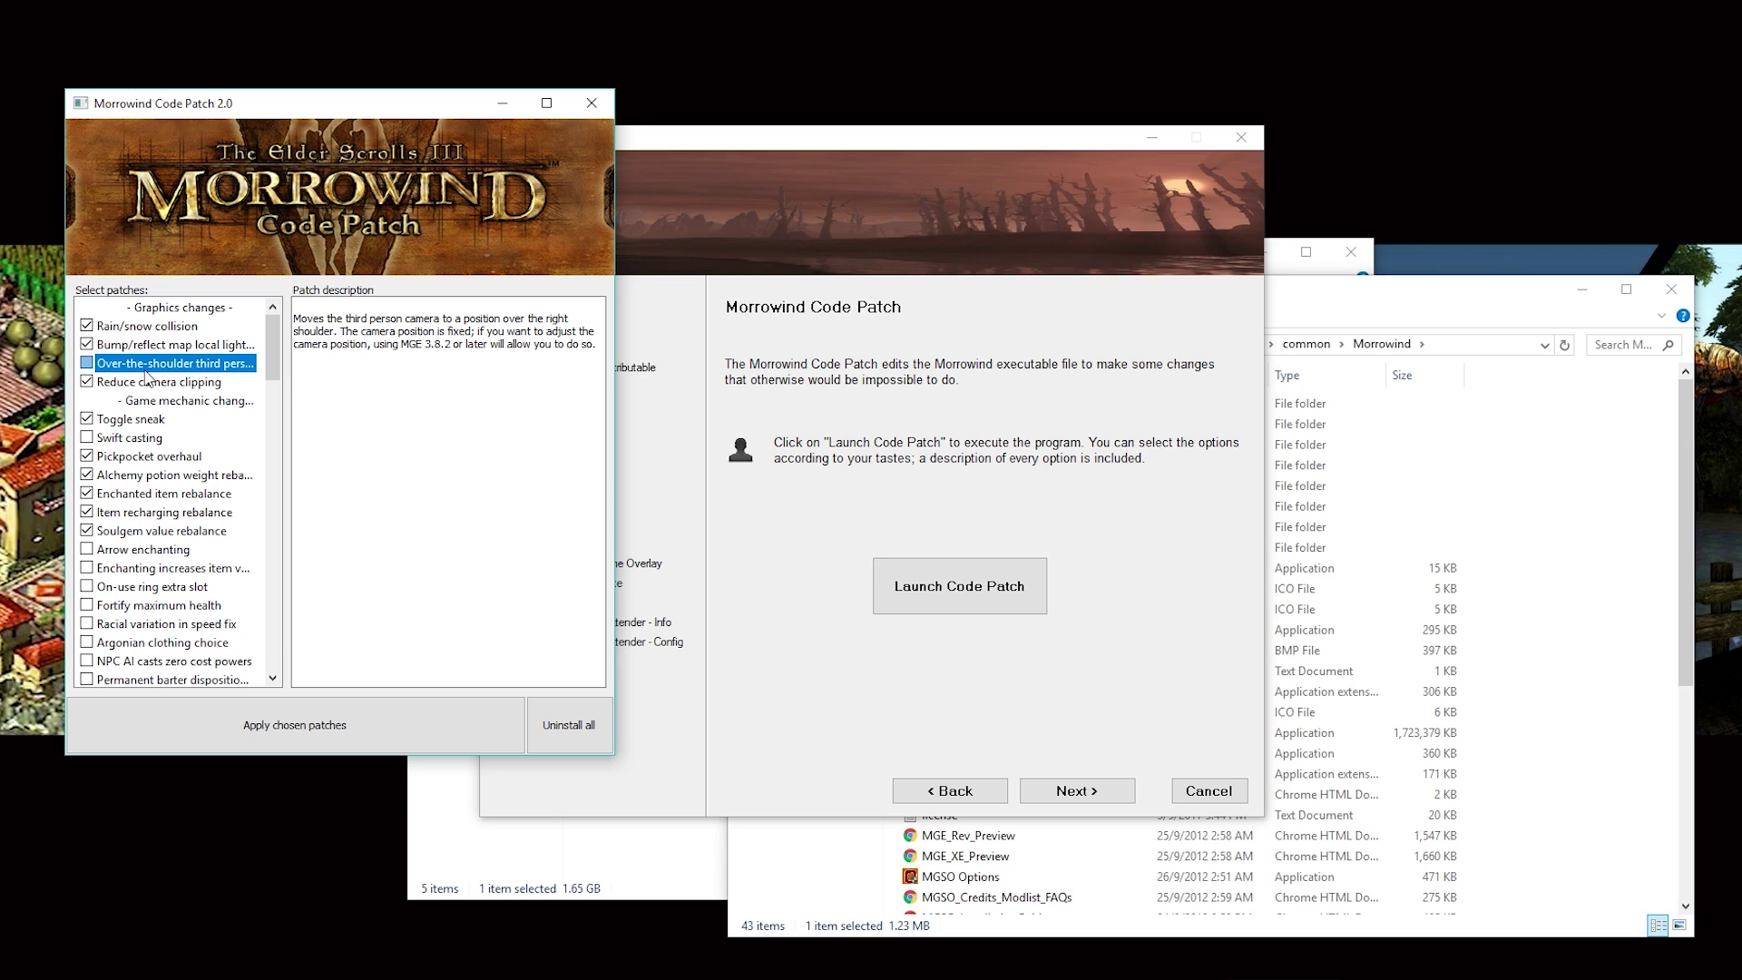
left_click(116, 444)
Enable the map expansion patch for Tamriel Rebuilt among the interface changes.
scroll(127, 445, "down", 5)
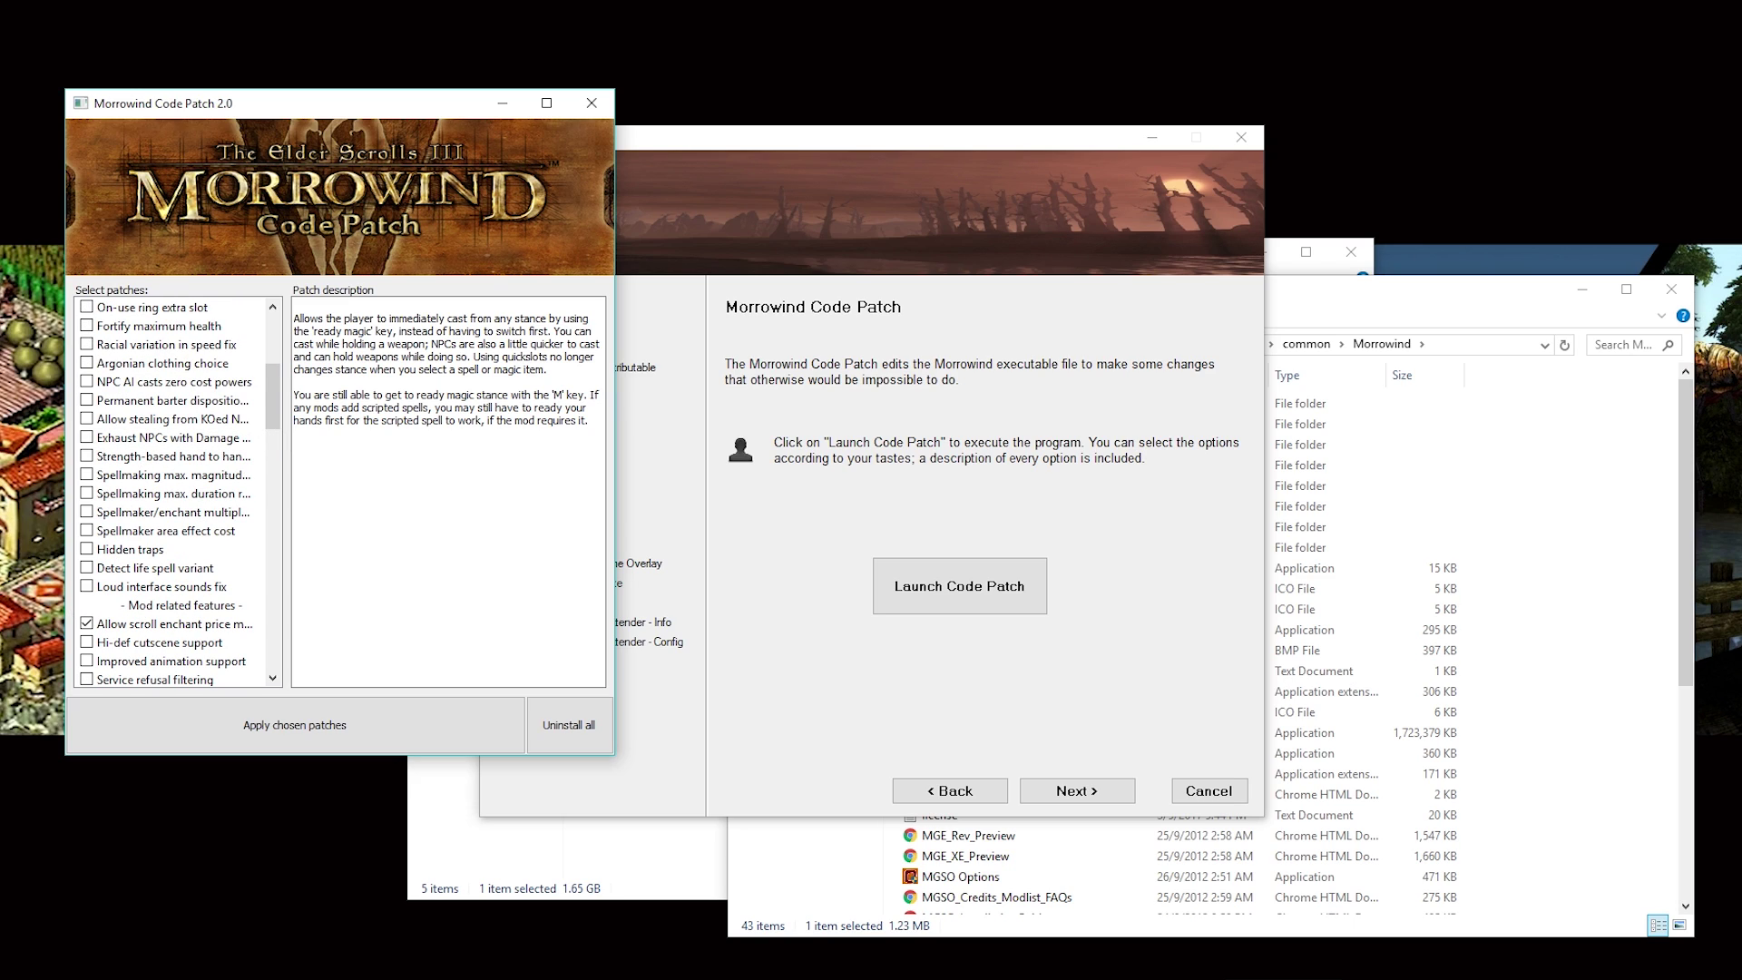
scroll(136, 454, "down", 5)
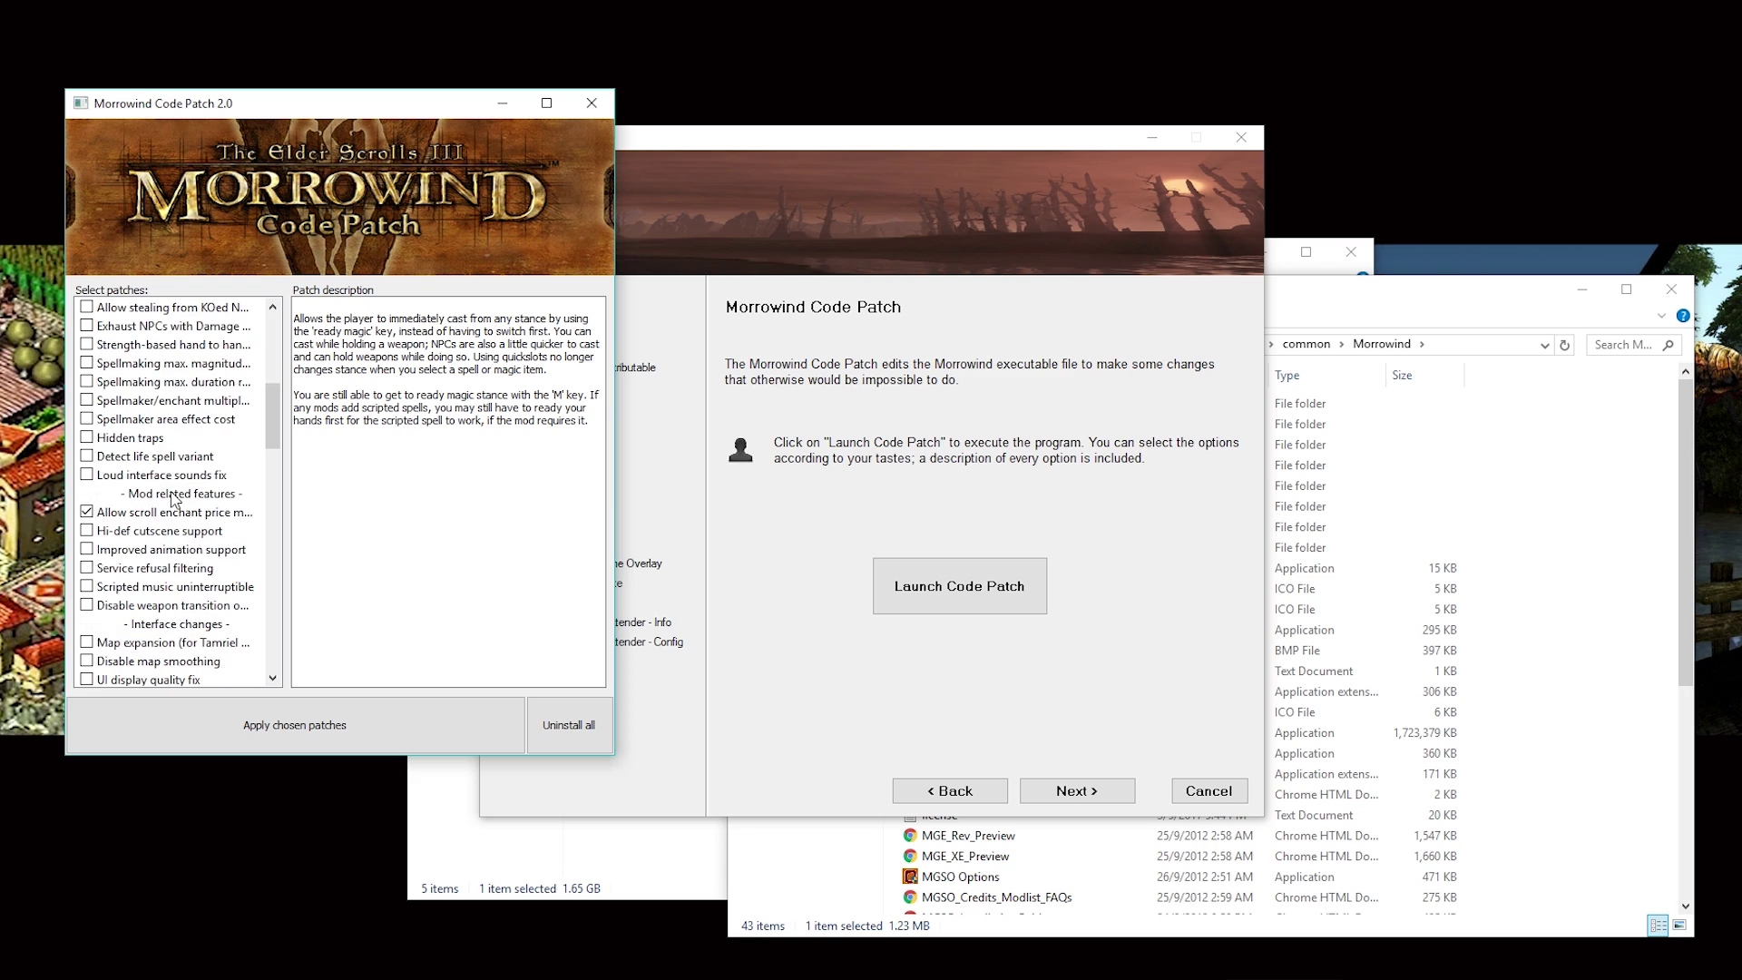
left_click(121, 477)
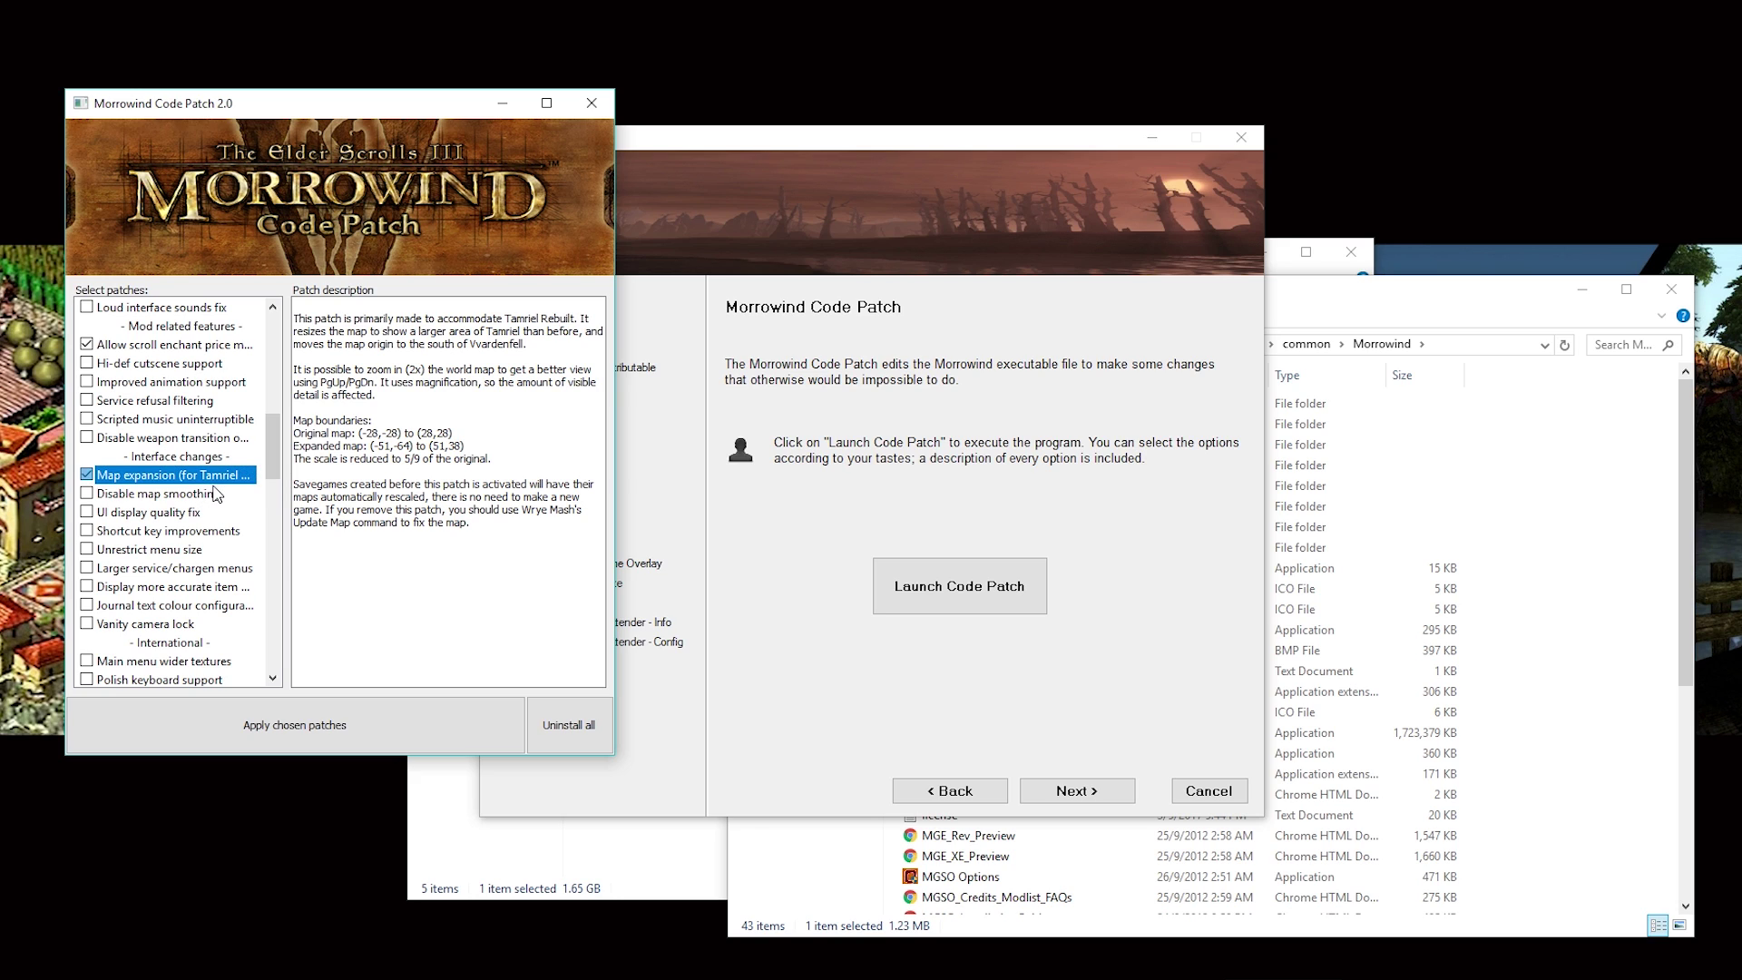
Review the remaining interface, international and bug-fix patches, including the calendar fix description.
scroll(190, 462, "up", 4)
scroll(173, 490, "down", 15)
scroll(156, 526, "down", 1)
scroll(152, 532, "up", 15)
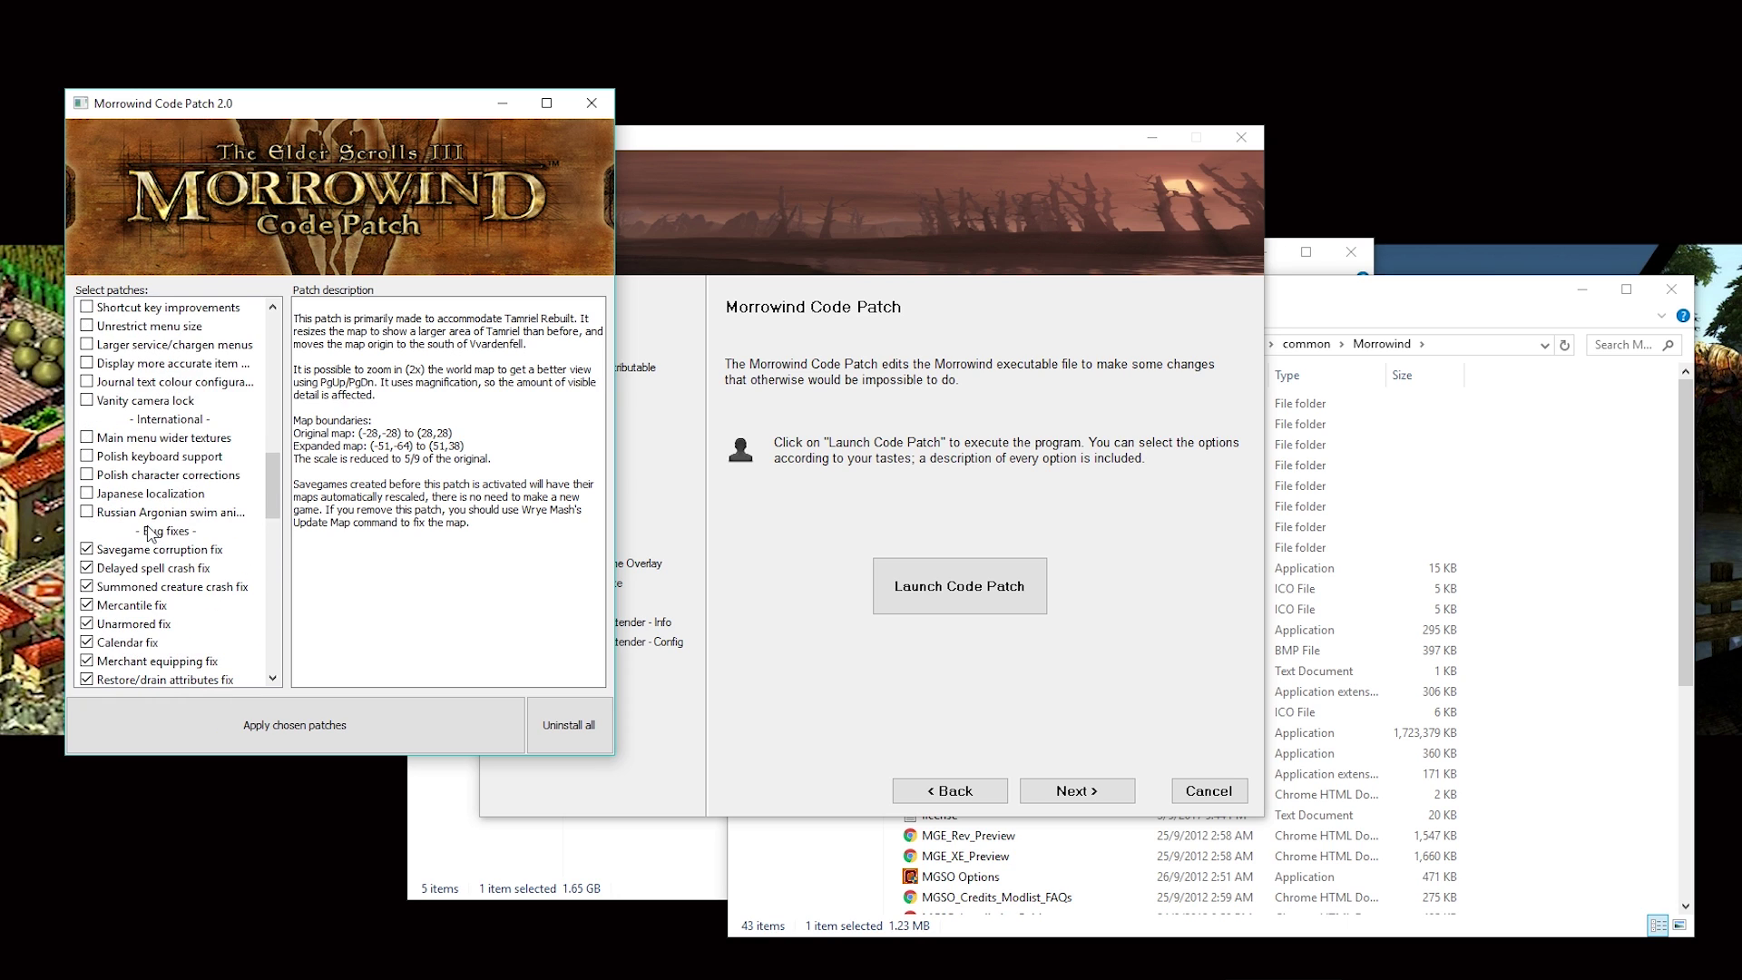
scroll(150, 531, "down", 8)
scroll(138, 472, "up", 5)
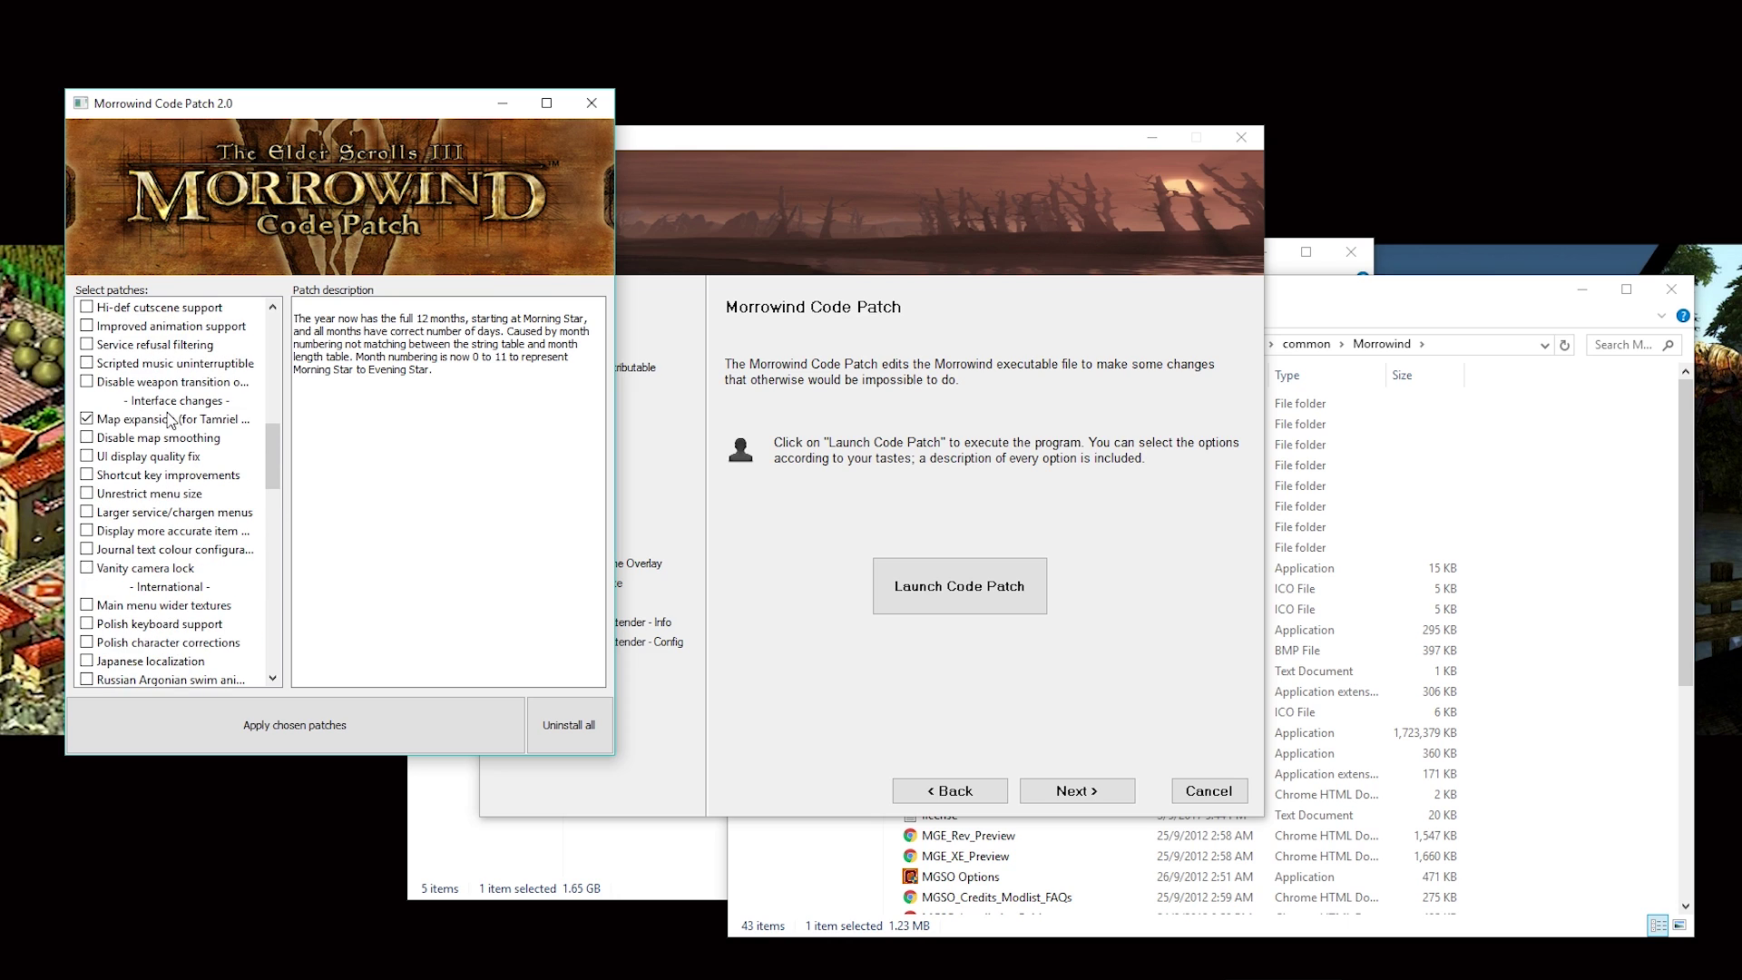
Review the optional patches again, reading the hi-def cutscene, arrow enchanting and Argonian clothing choice descriptions.
scroll(170, 445, "up", 5)
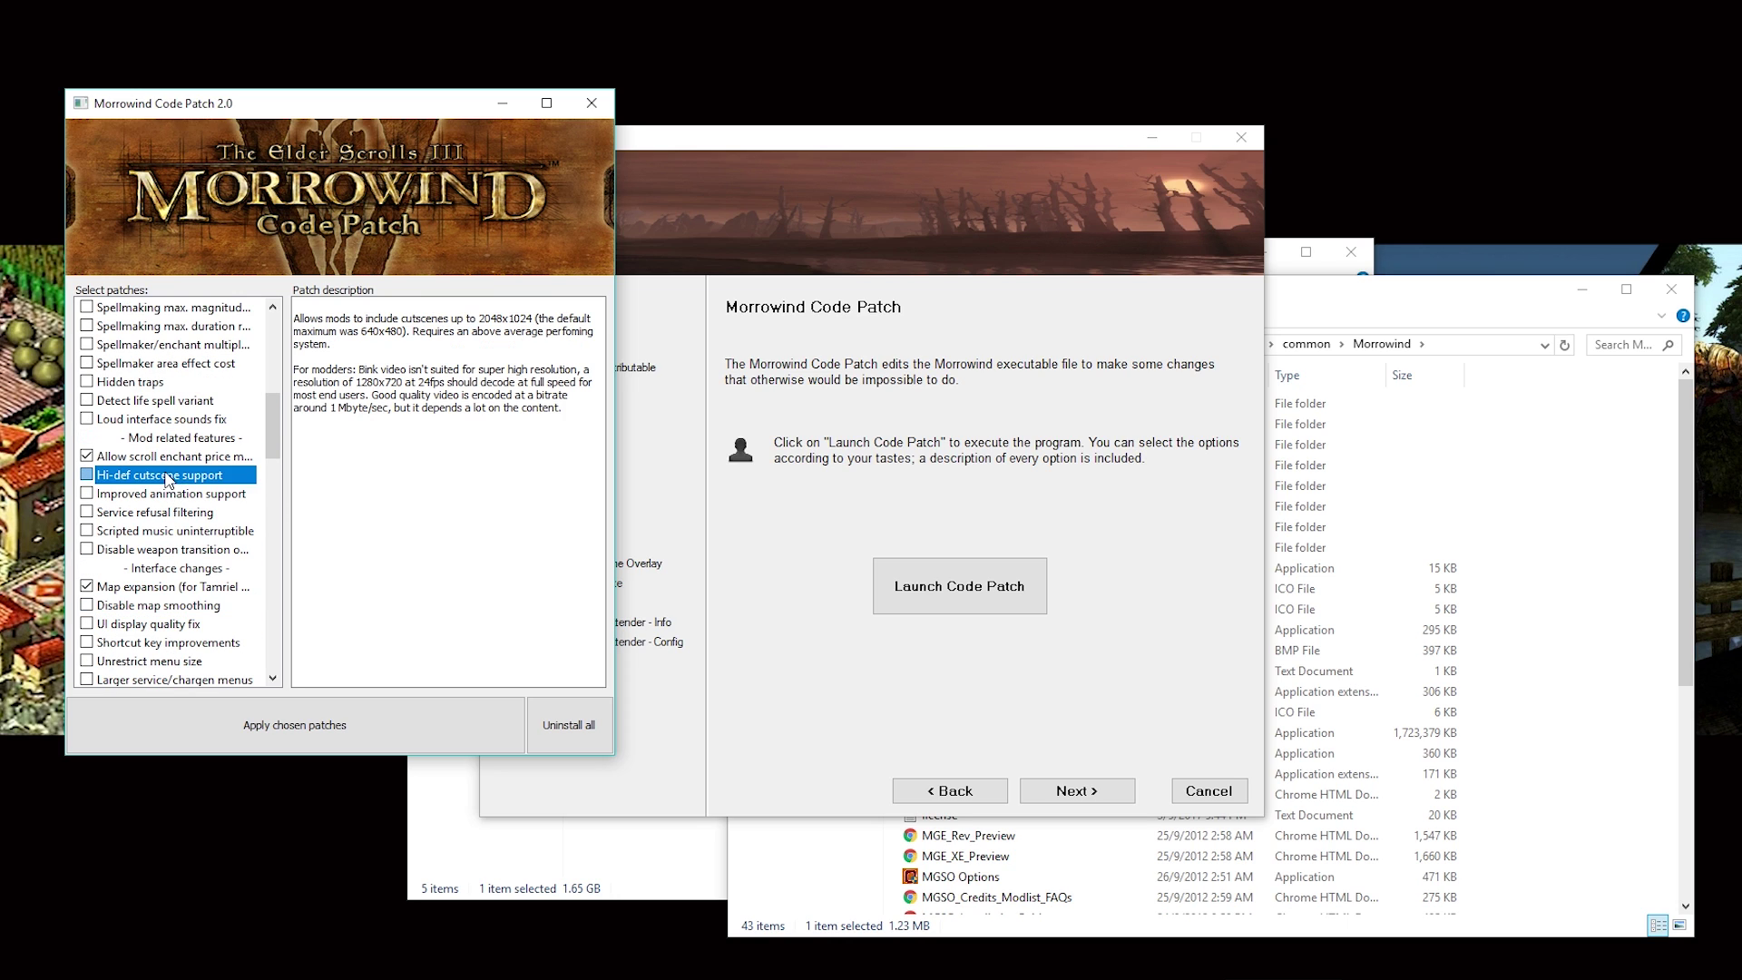
scroll(172, 499, "up", 6)
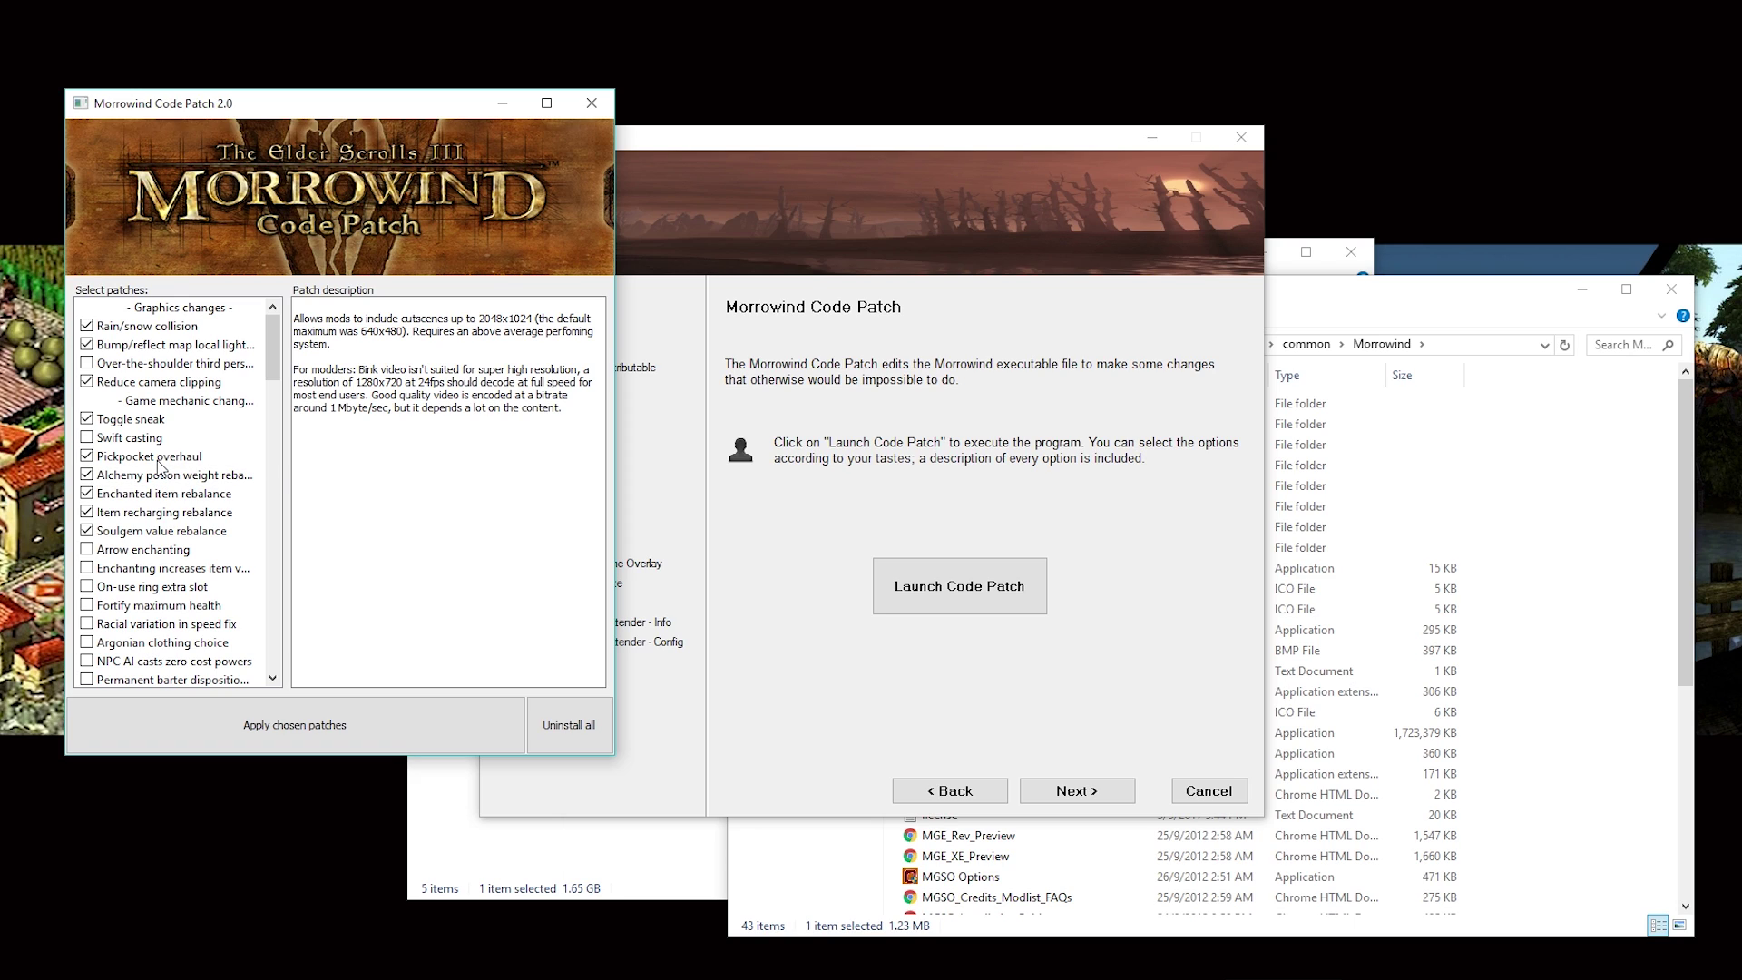
scroll(159, 490, "down", 2)
left_click(88, 438)
left_click(88, 440)
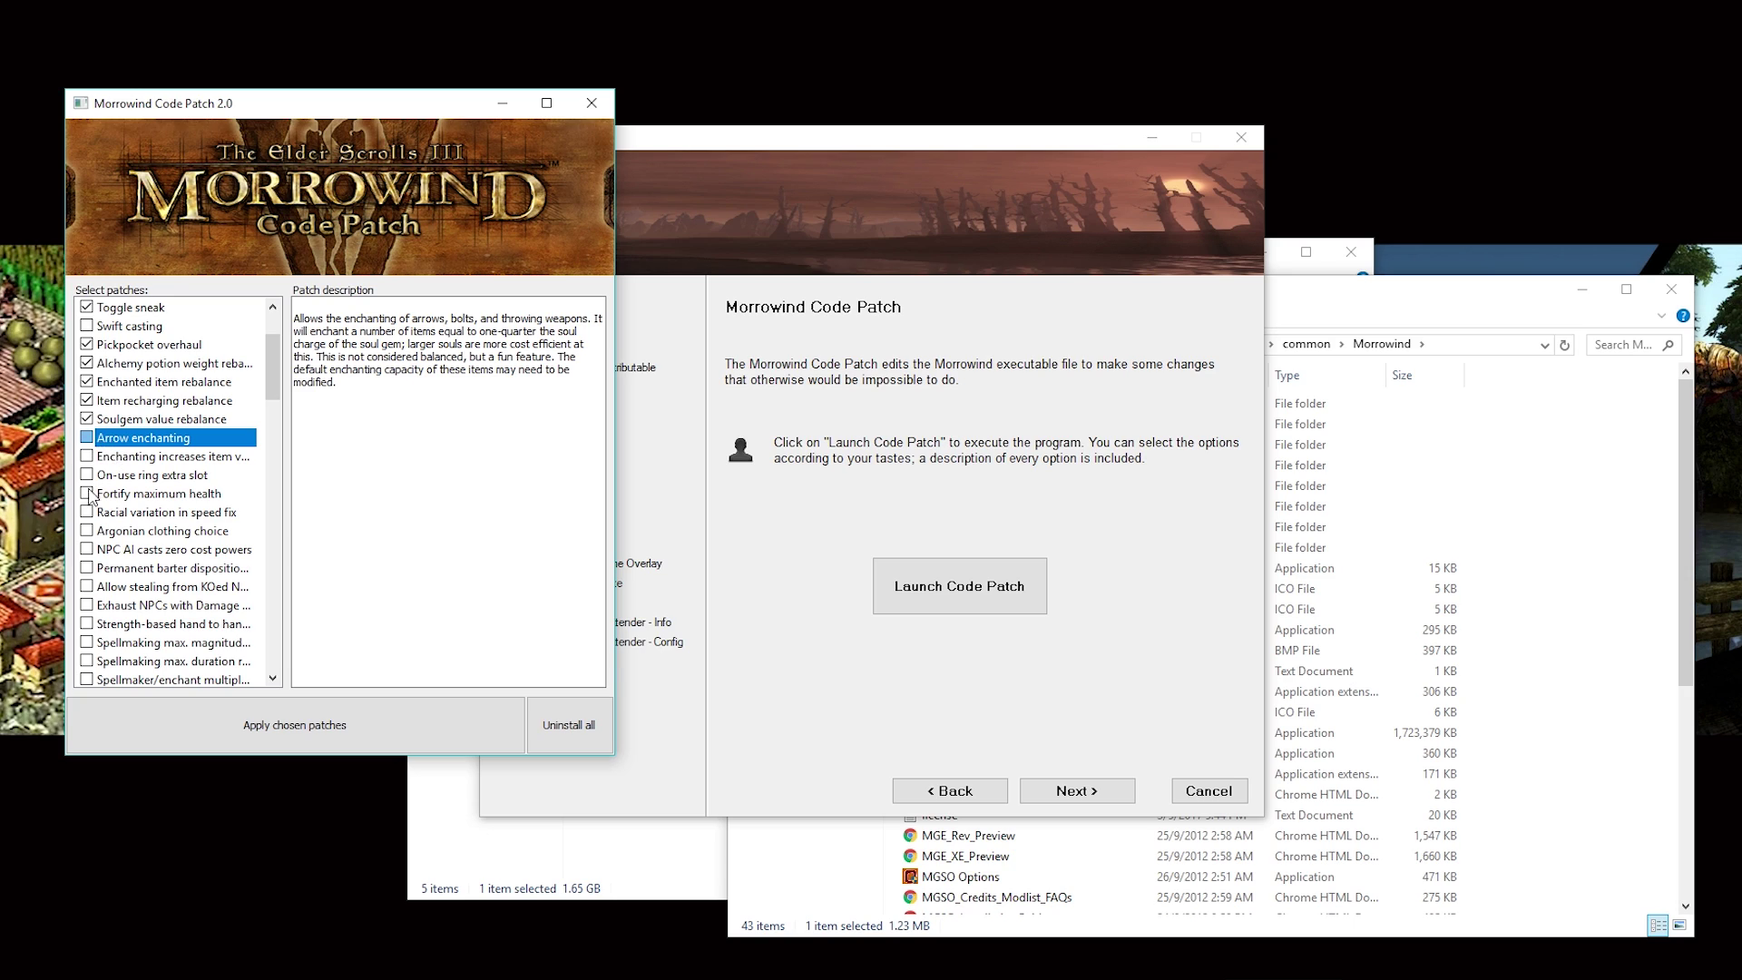
scroll(140, 497, "down", 1)
left_click(138, 475)
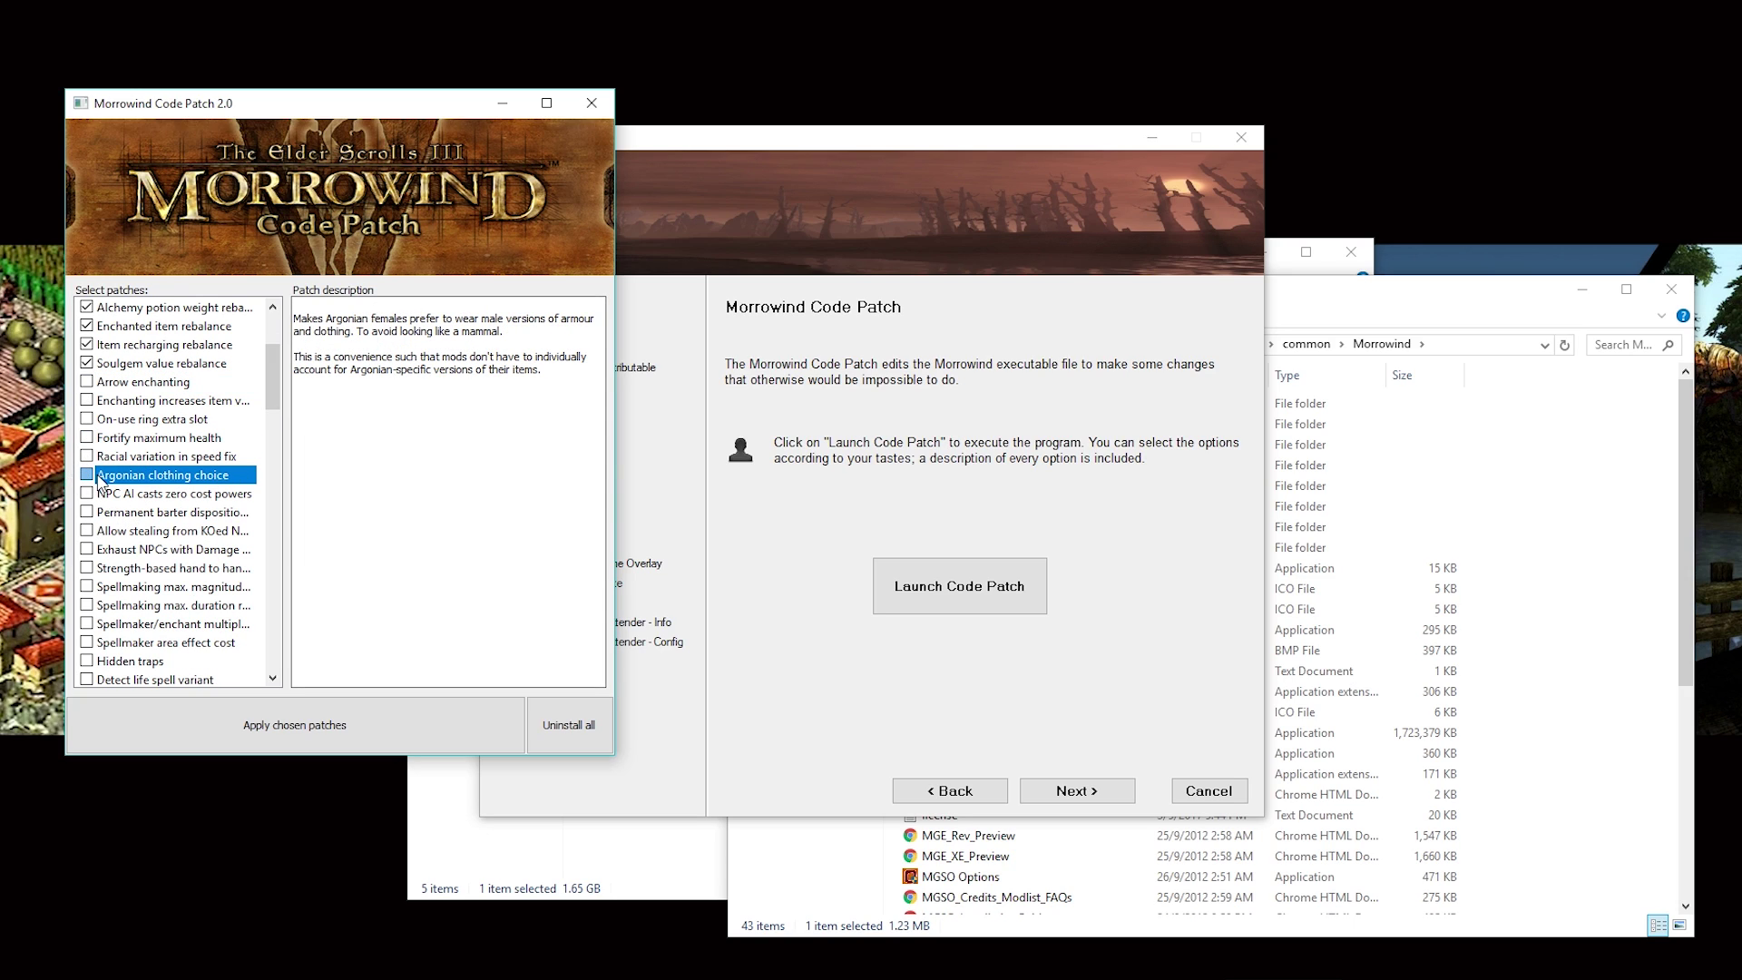
scroll(118, 481, "up", 3)
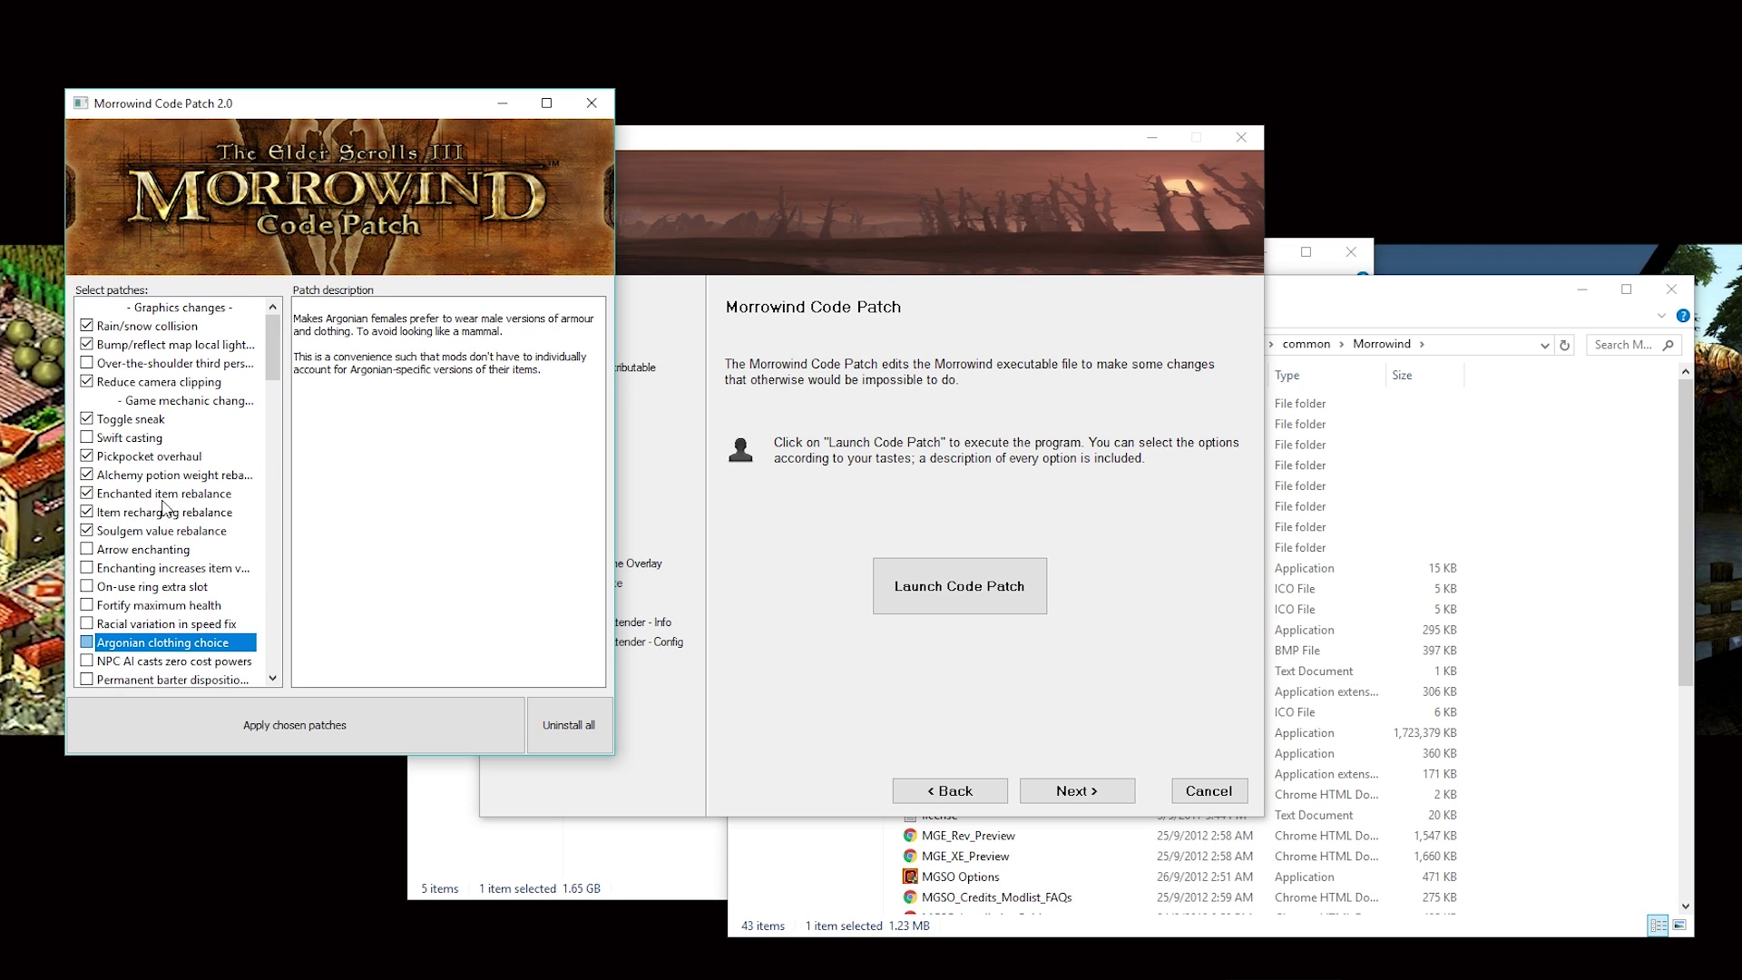
Check the selected Code Patch options from graphics changes down to bug fixes and apply the chosen patches.
scroll(164, 505, "down", 2)
scroll(166, 502, "up", 2)
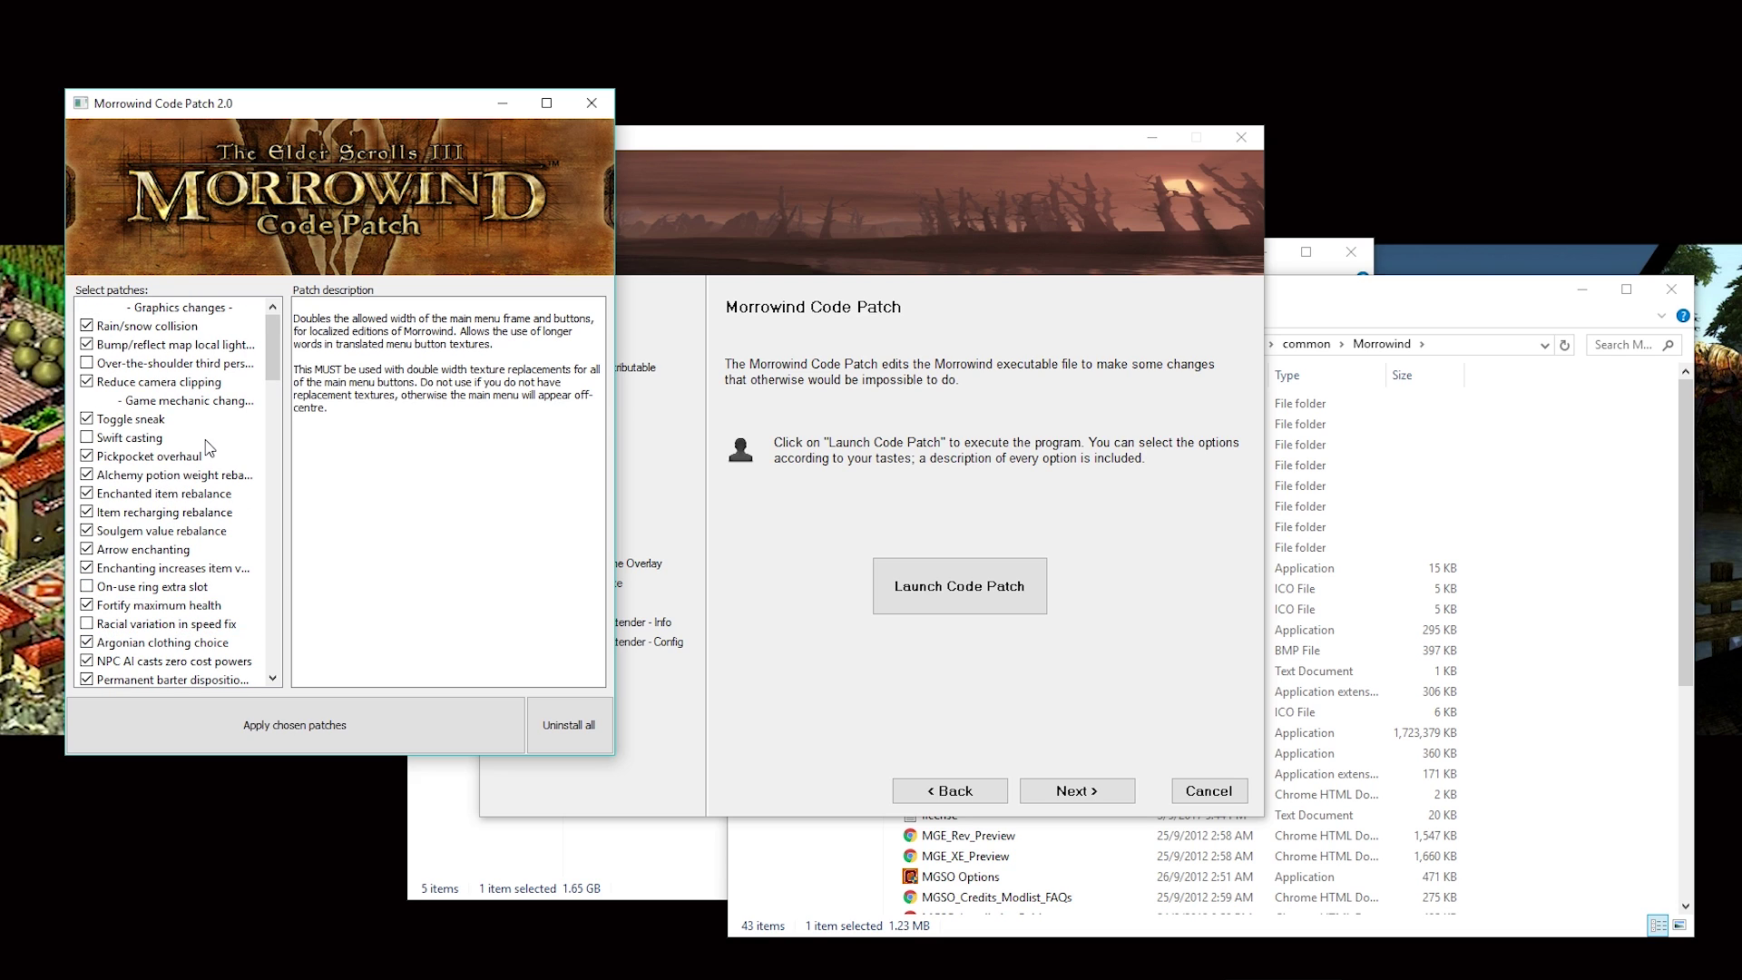
scroll(208, 449, "down", 8)
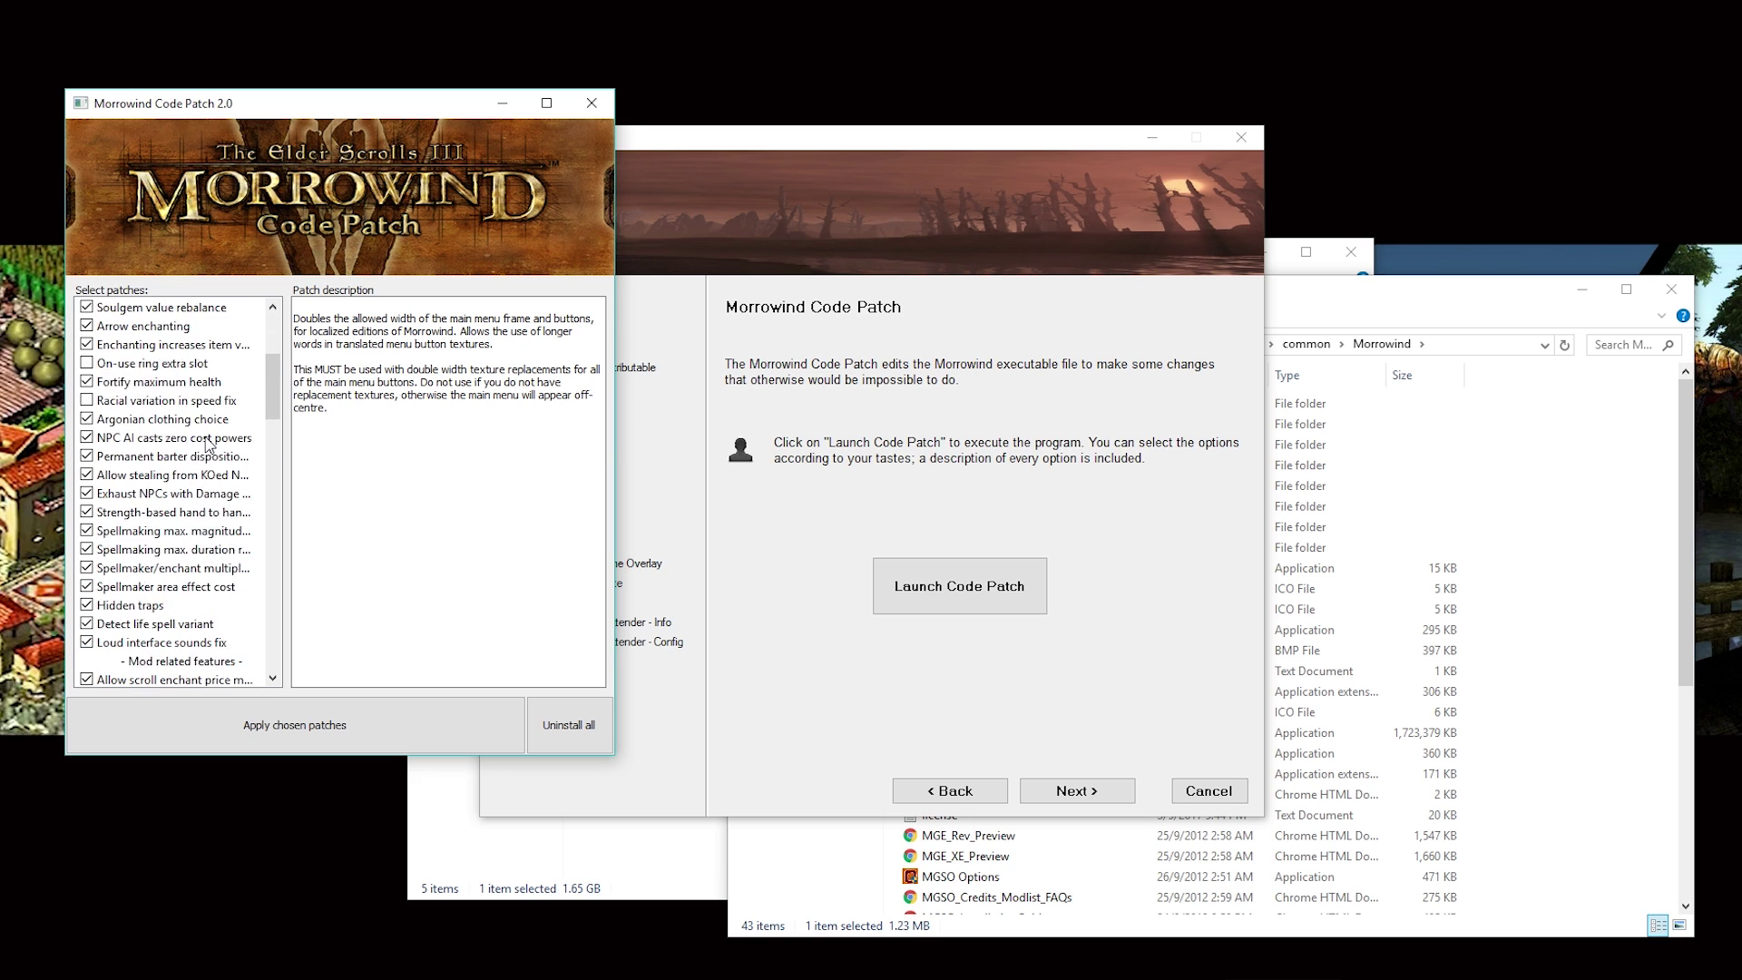
scroll(166, 510, "down", 5)
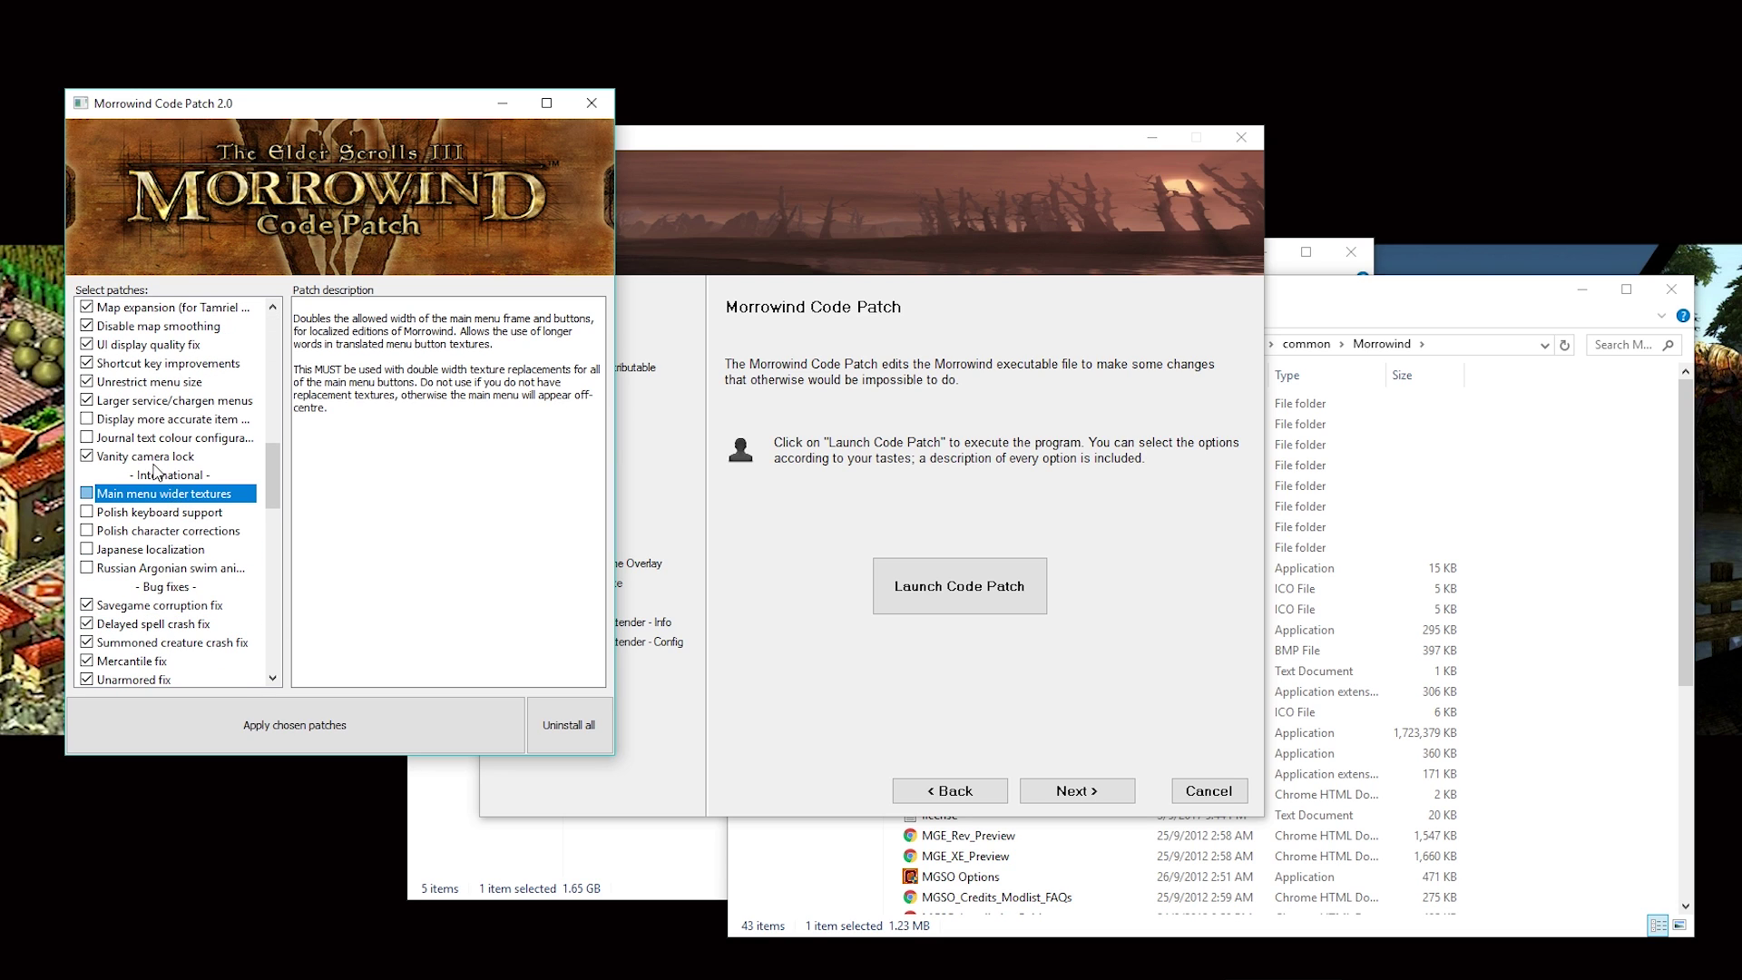
left_click(299, 733)
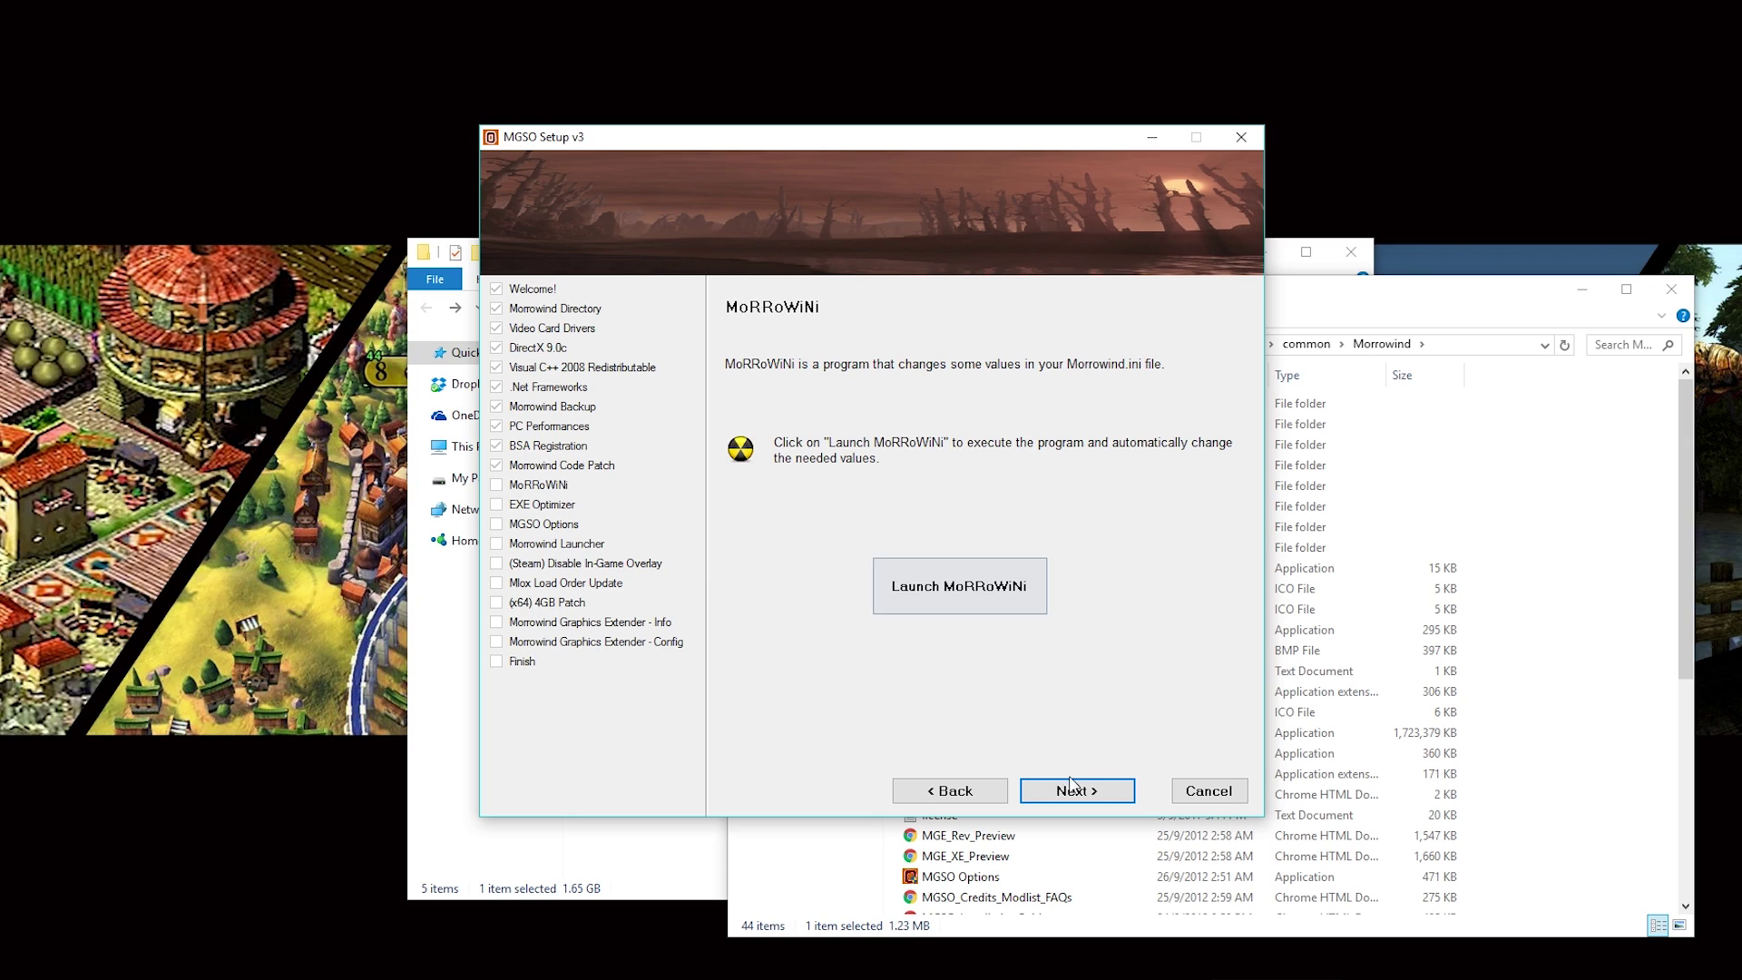
Run MoRRoWiNi to adjust Morrowind.ini and launch the Exe Optimizer on the Morrowind game folder.
left_click(988, 588)
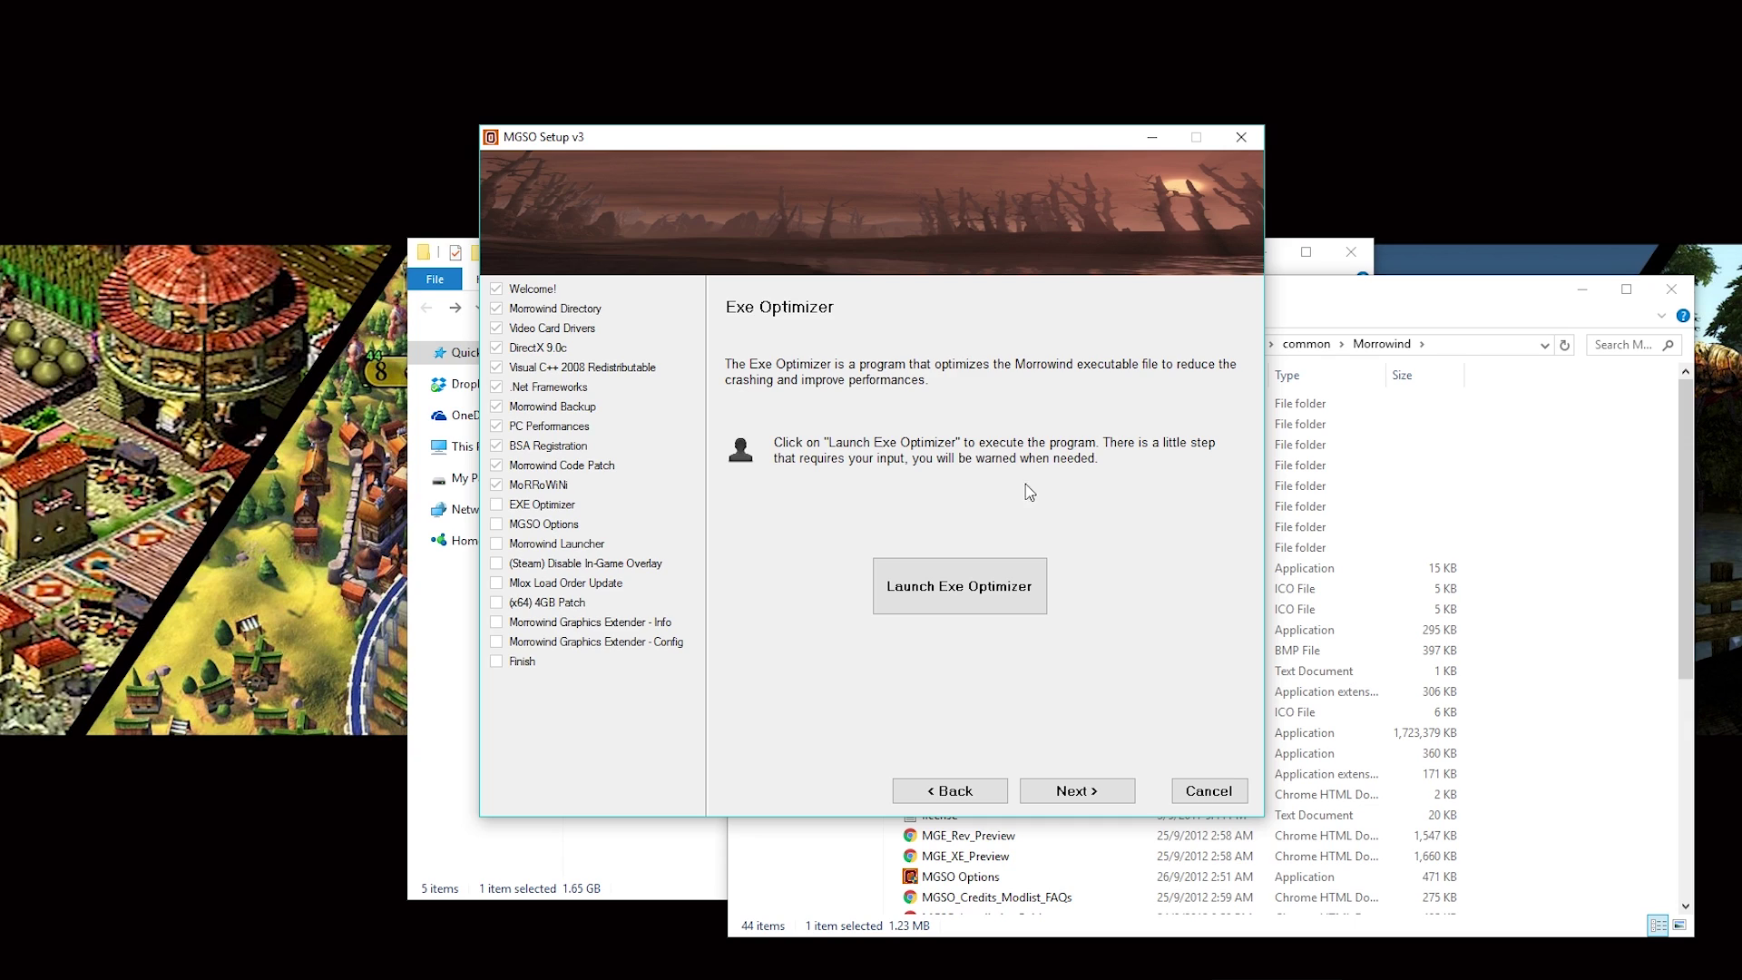
left_click(974, 594)
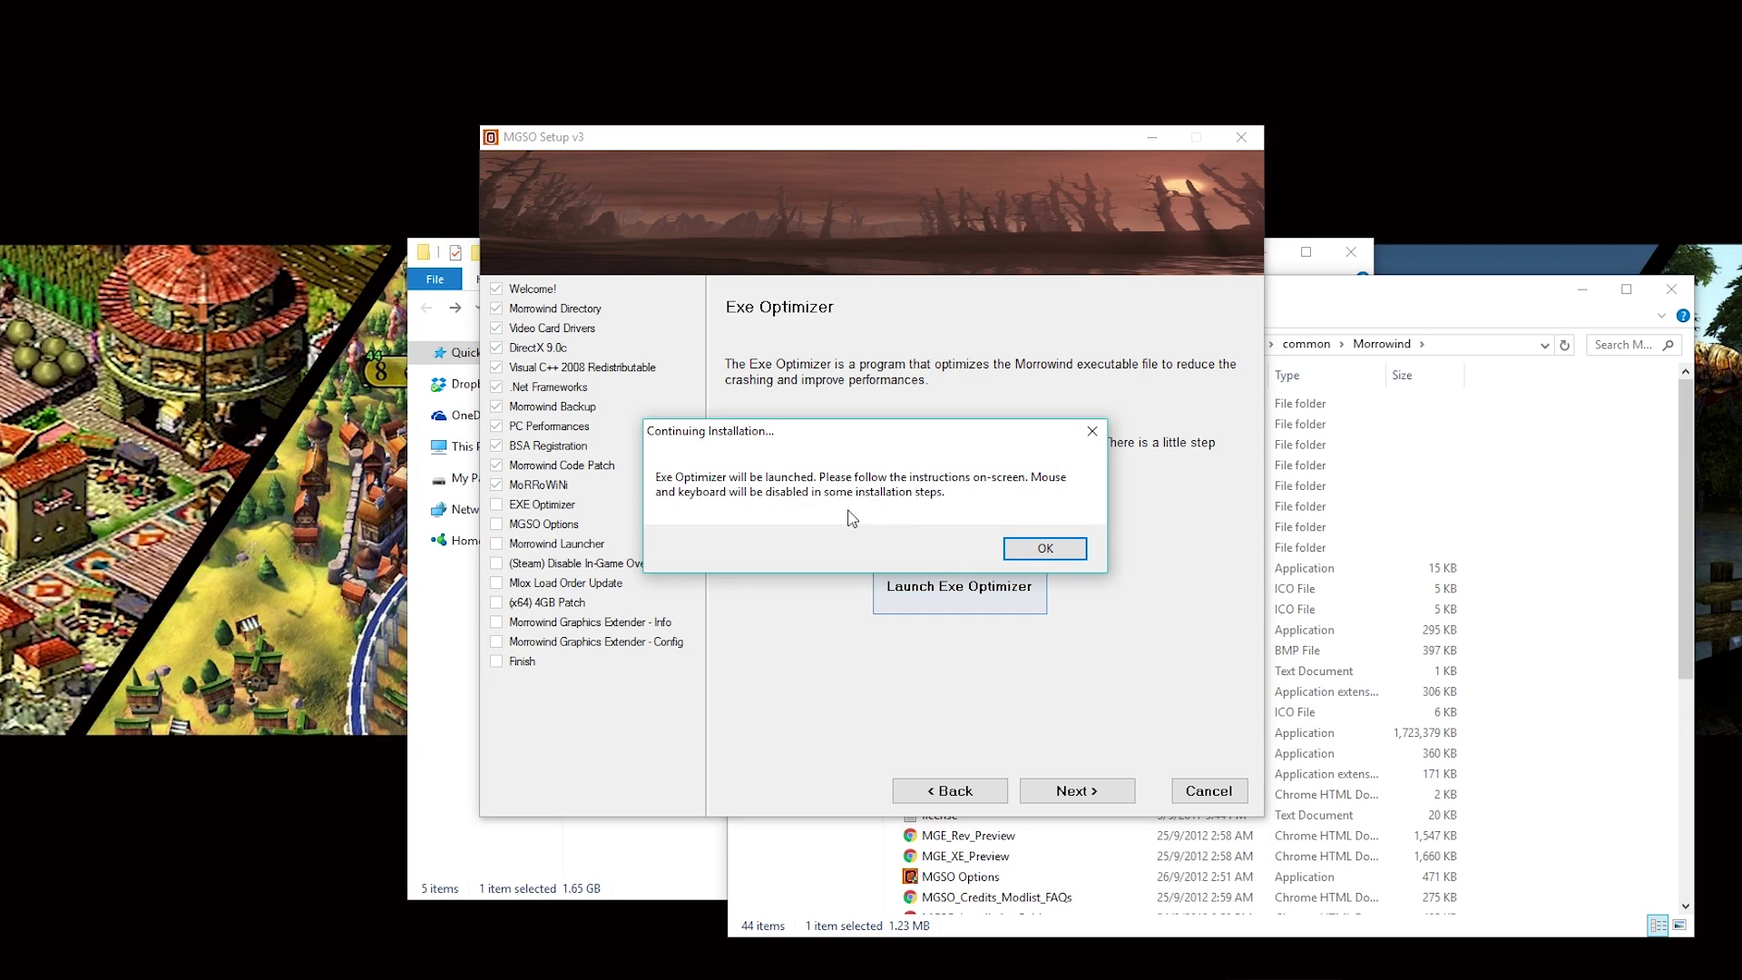
left_click(1045, 549)
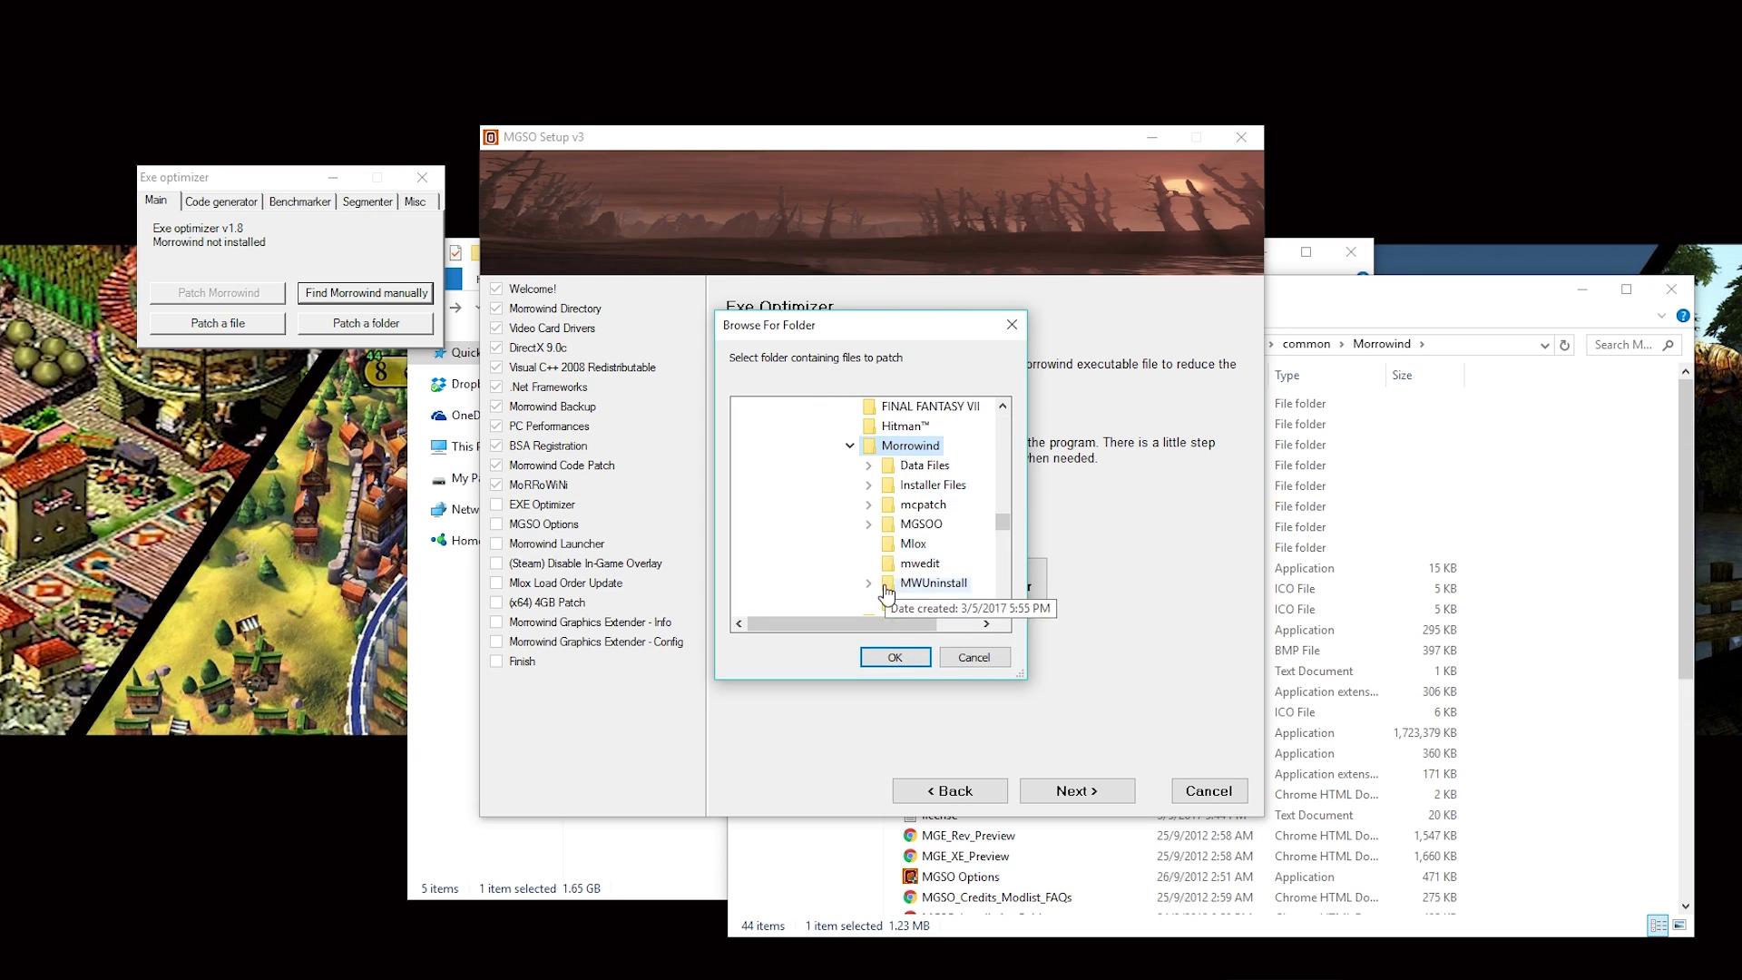
left_click(894, 655)
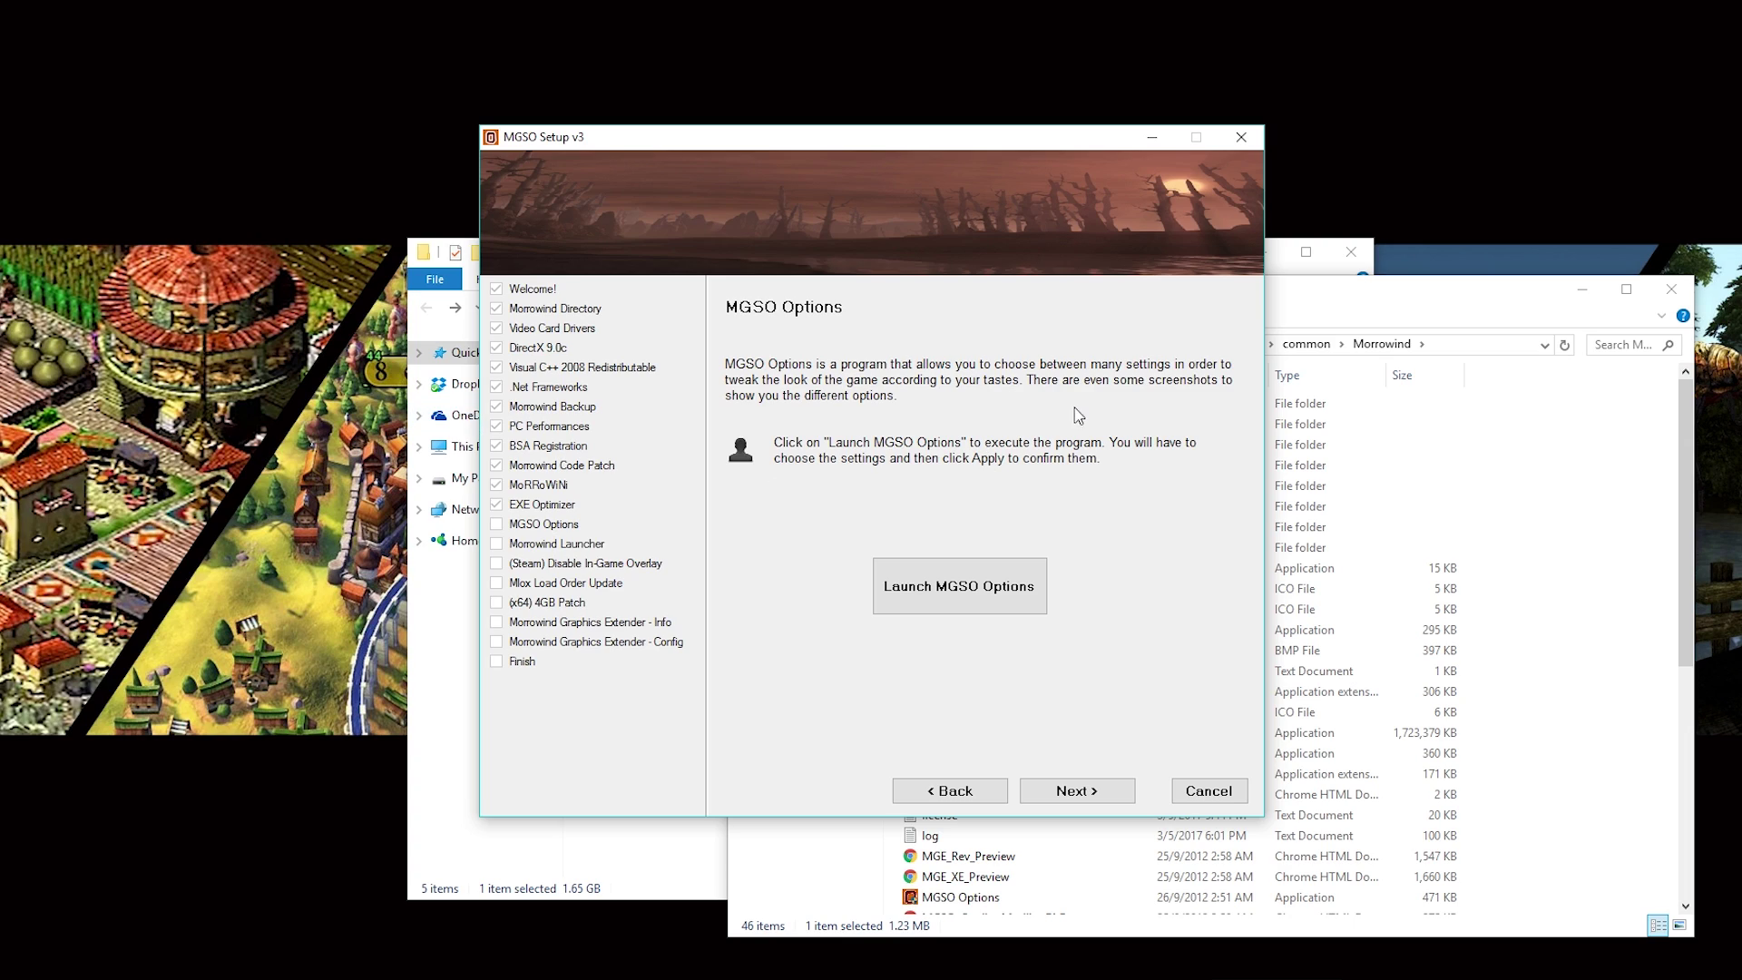
Launch MGSO Options from the setup and dismiss its opening prompts.
left_click(991, 598)
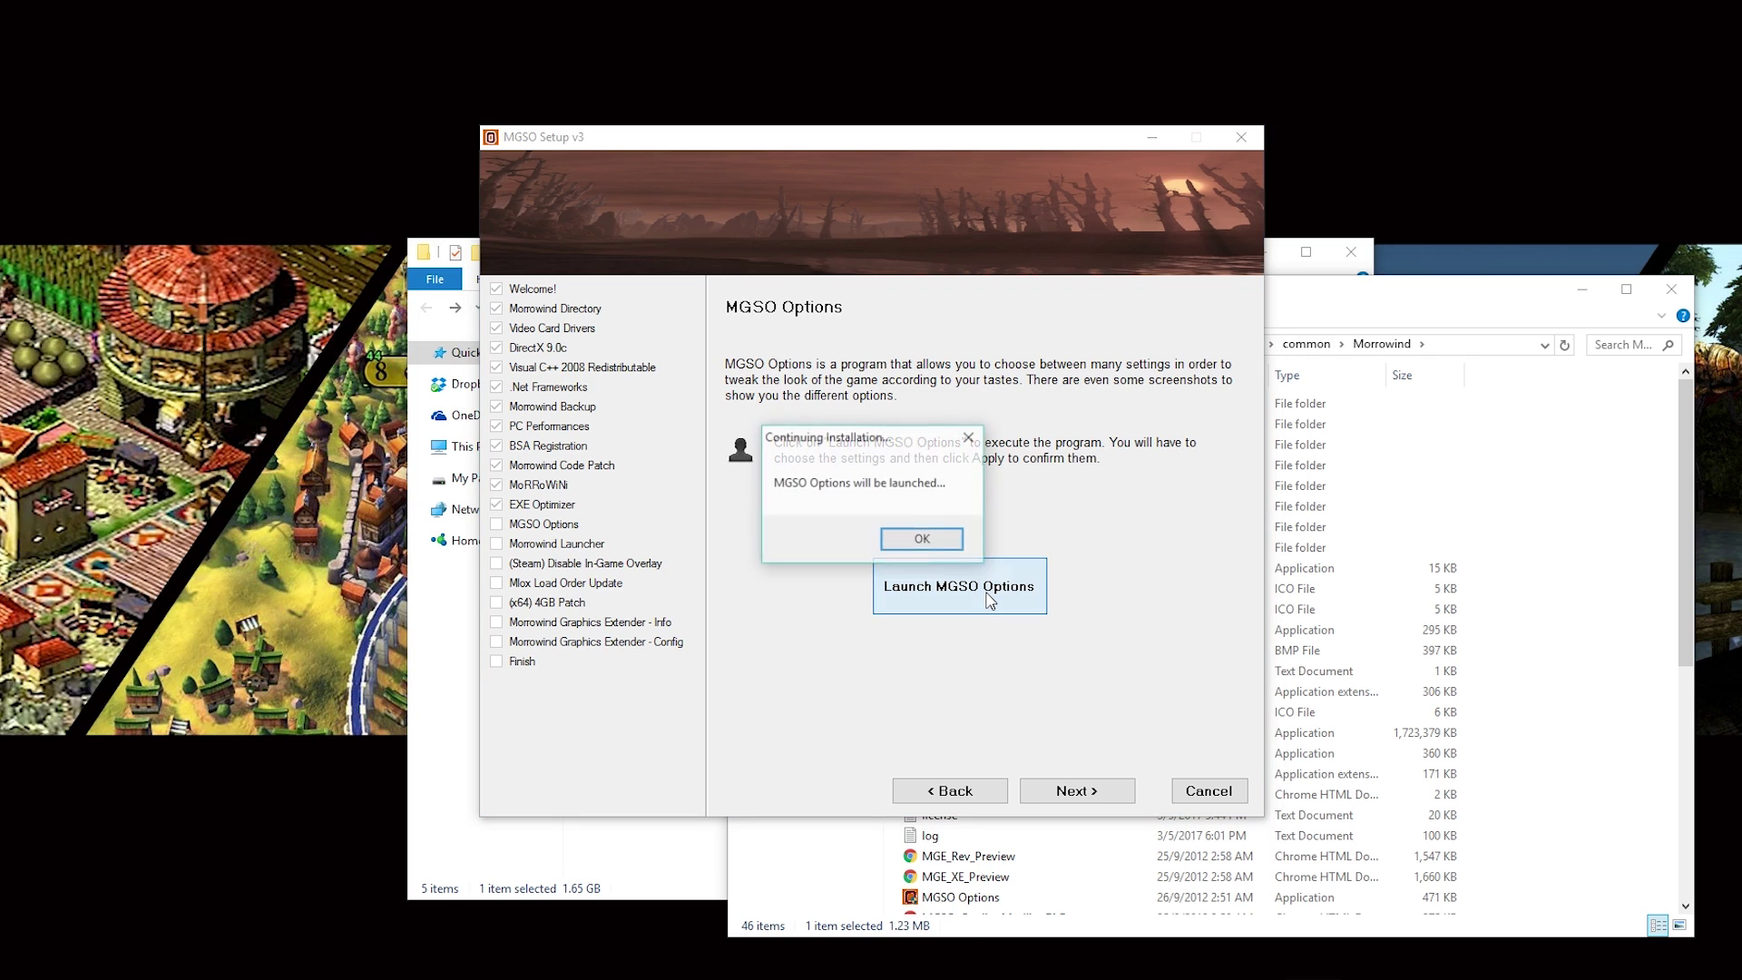
left_click(926, 541)
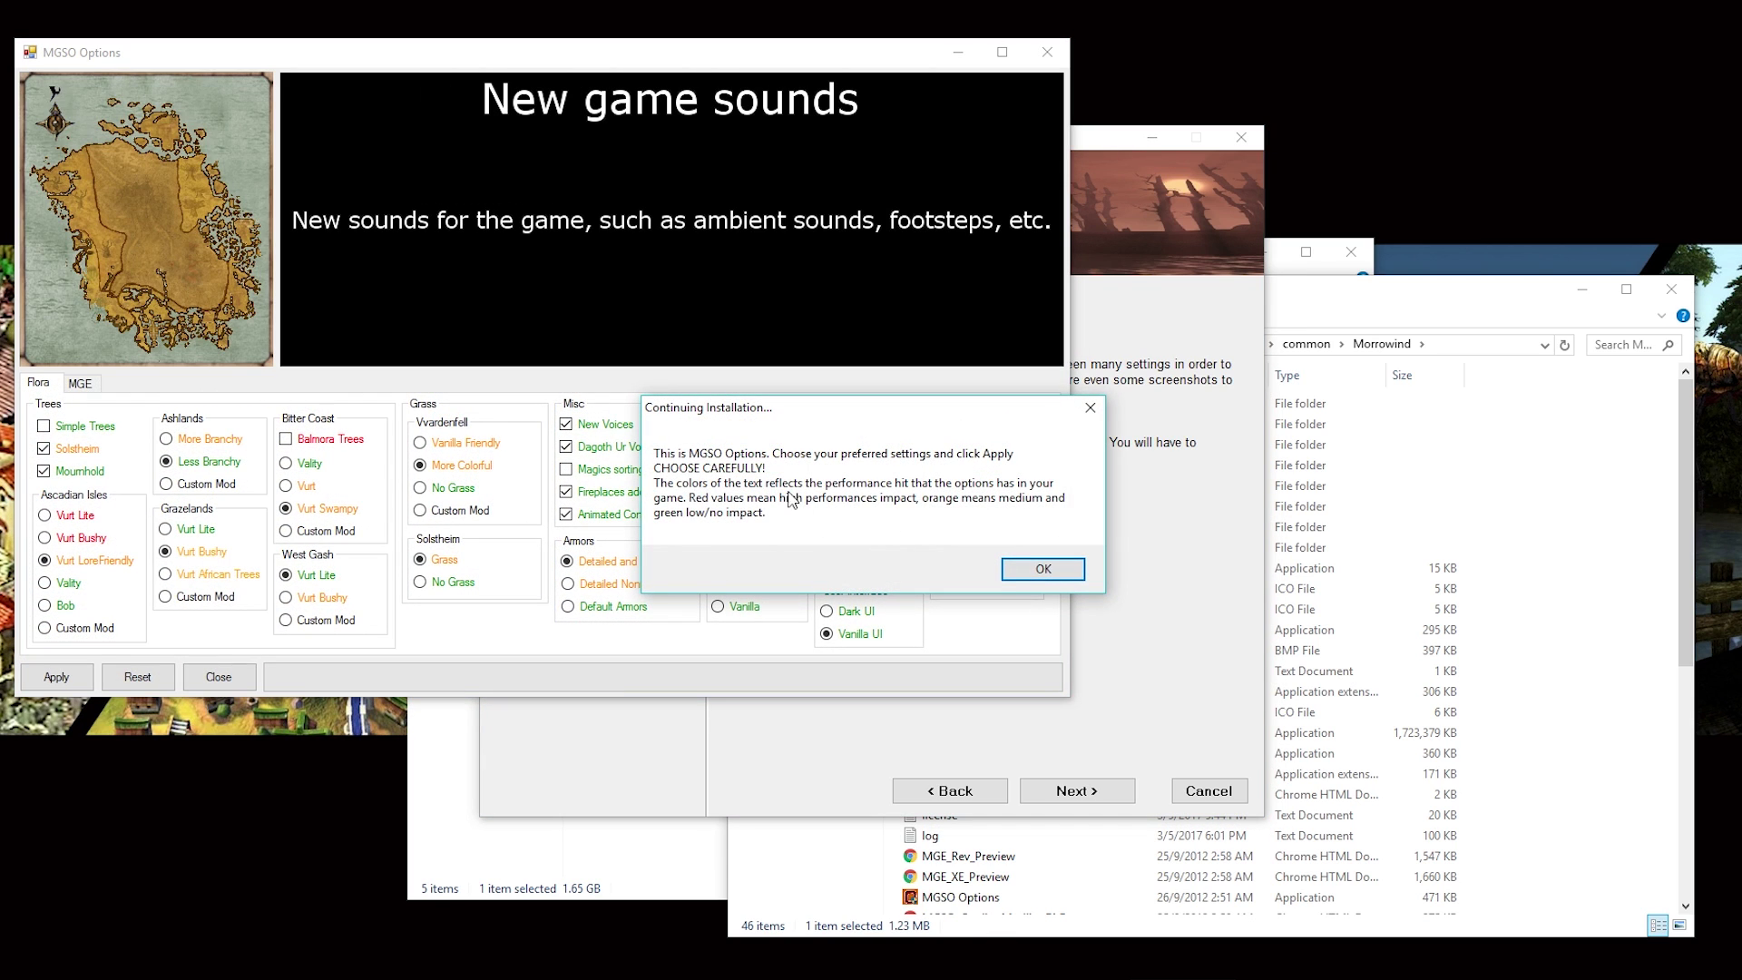
left_click(1043, 569)
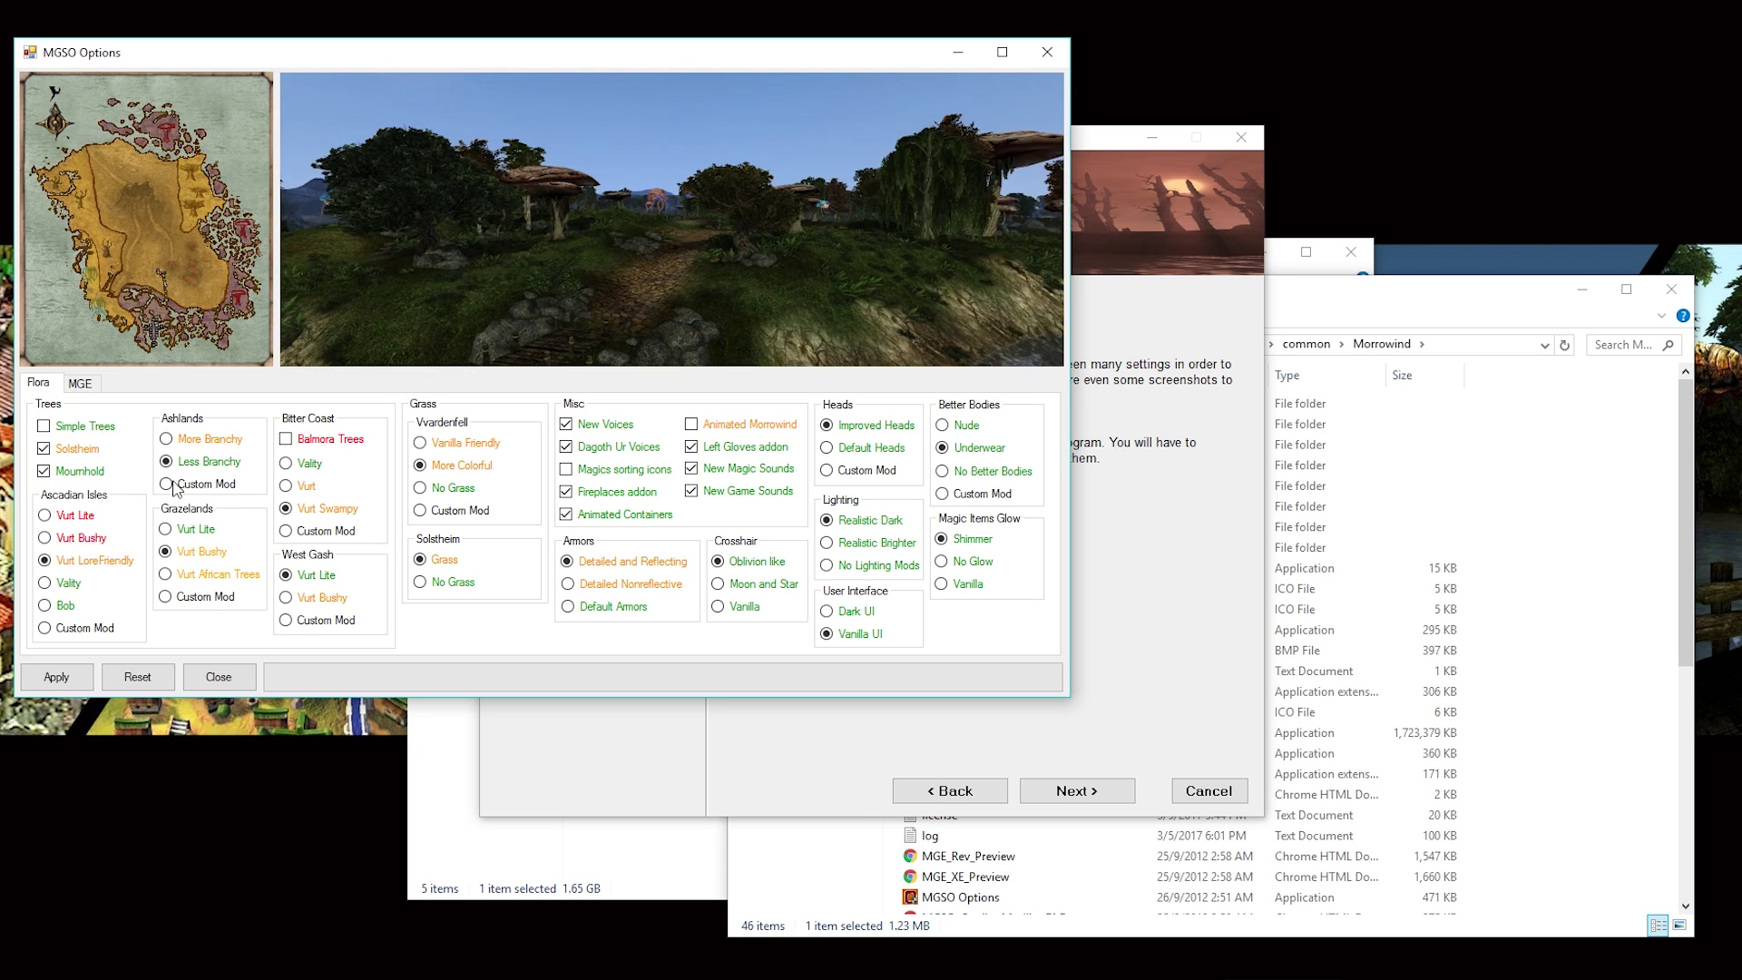
Set all five tree regions and the Vvardenfell grass to Custom Mod, and the Solstheim grass to No Grass.
left_click(72, 632)
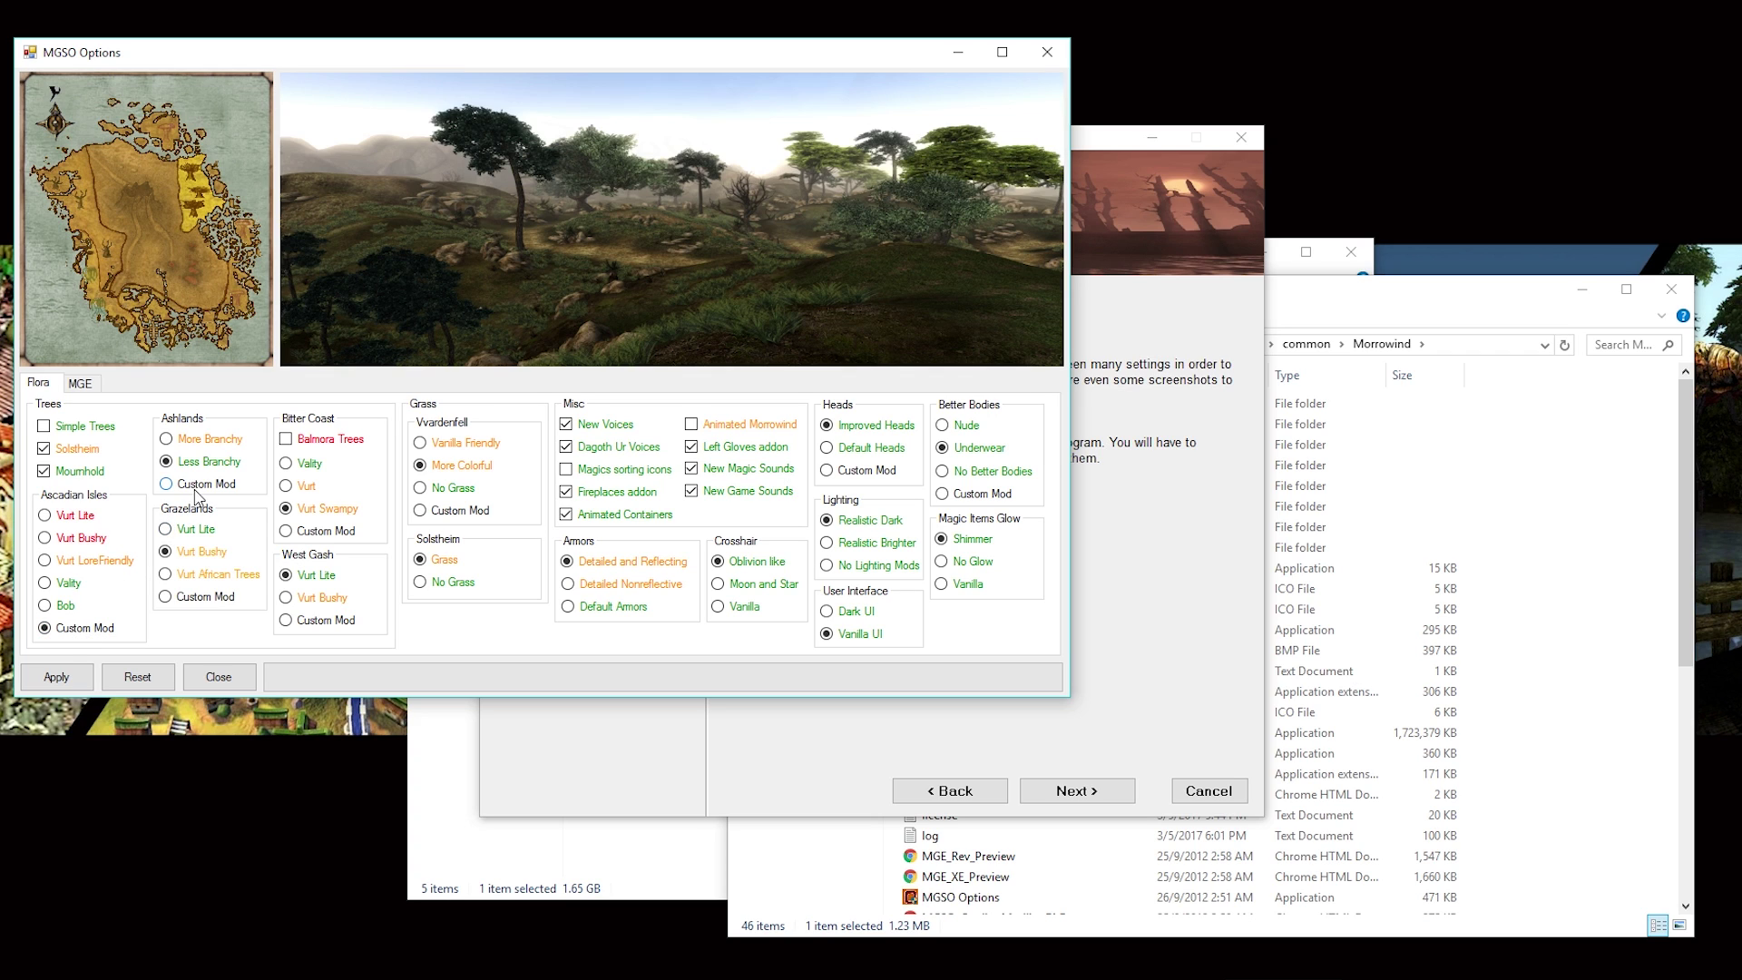
left_click(205, 597)
left_click(333, 533)
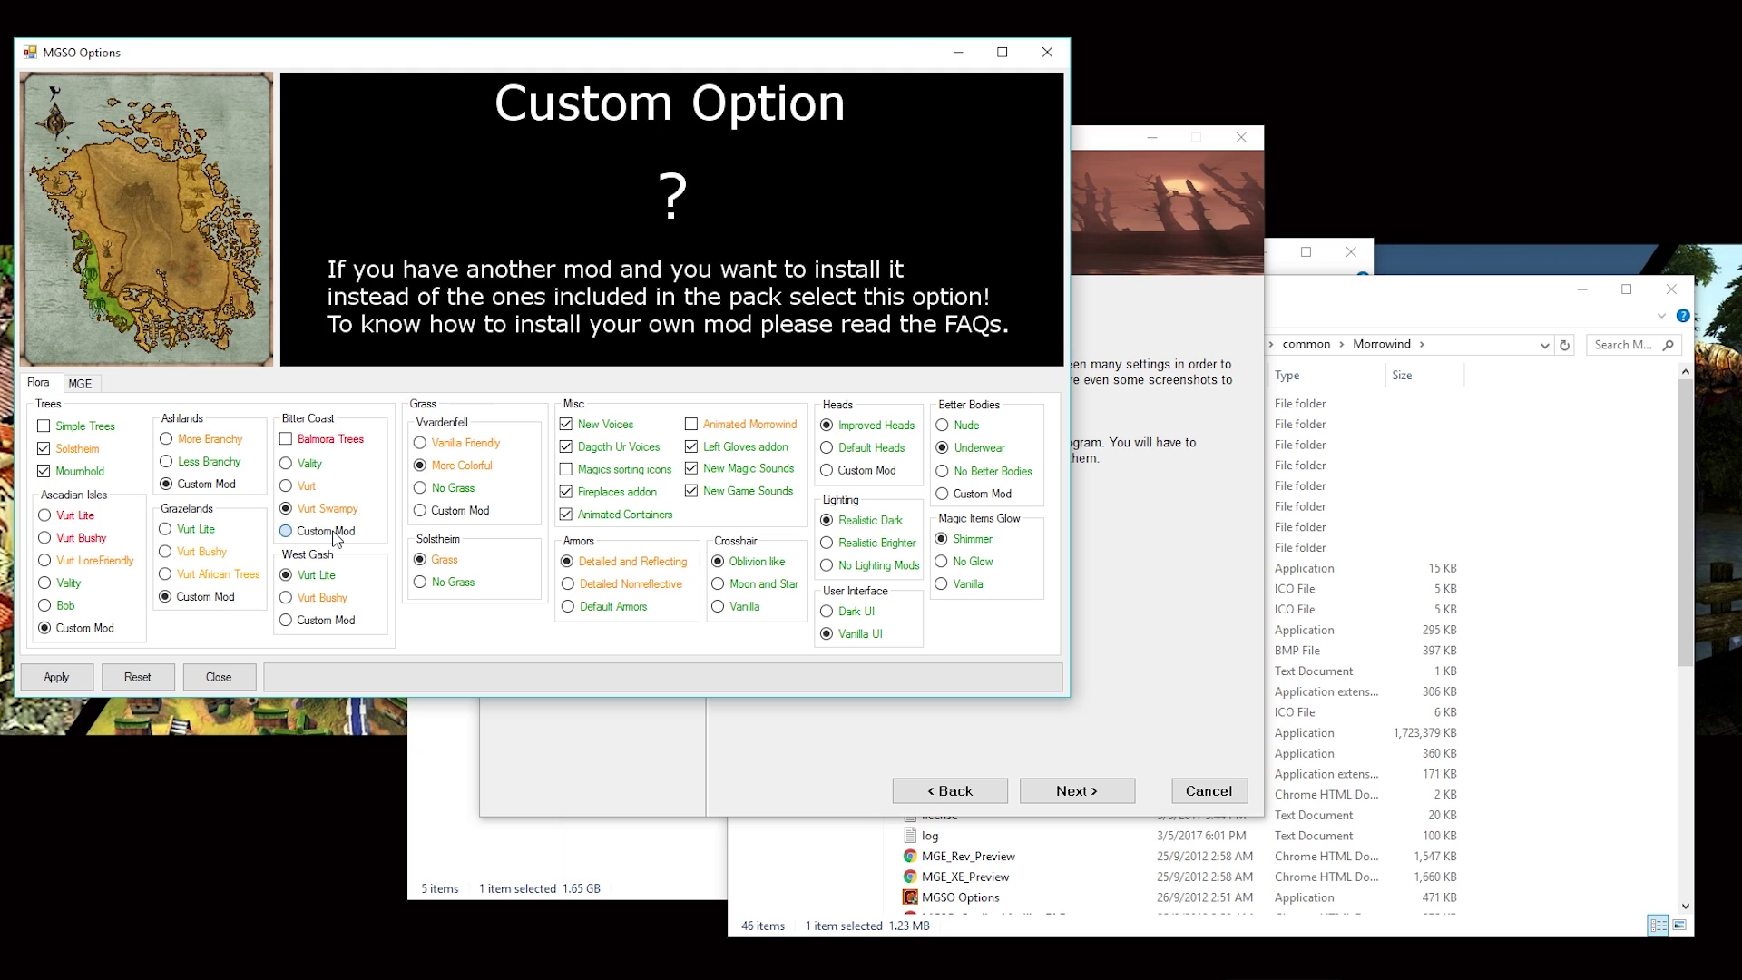
left_click(319, 622)
left_click(456, 513)
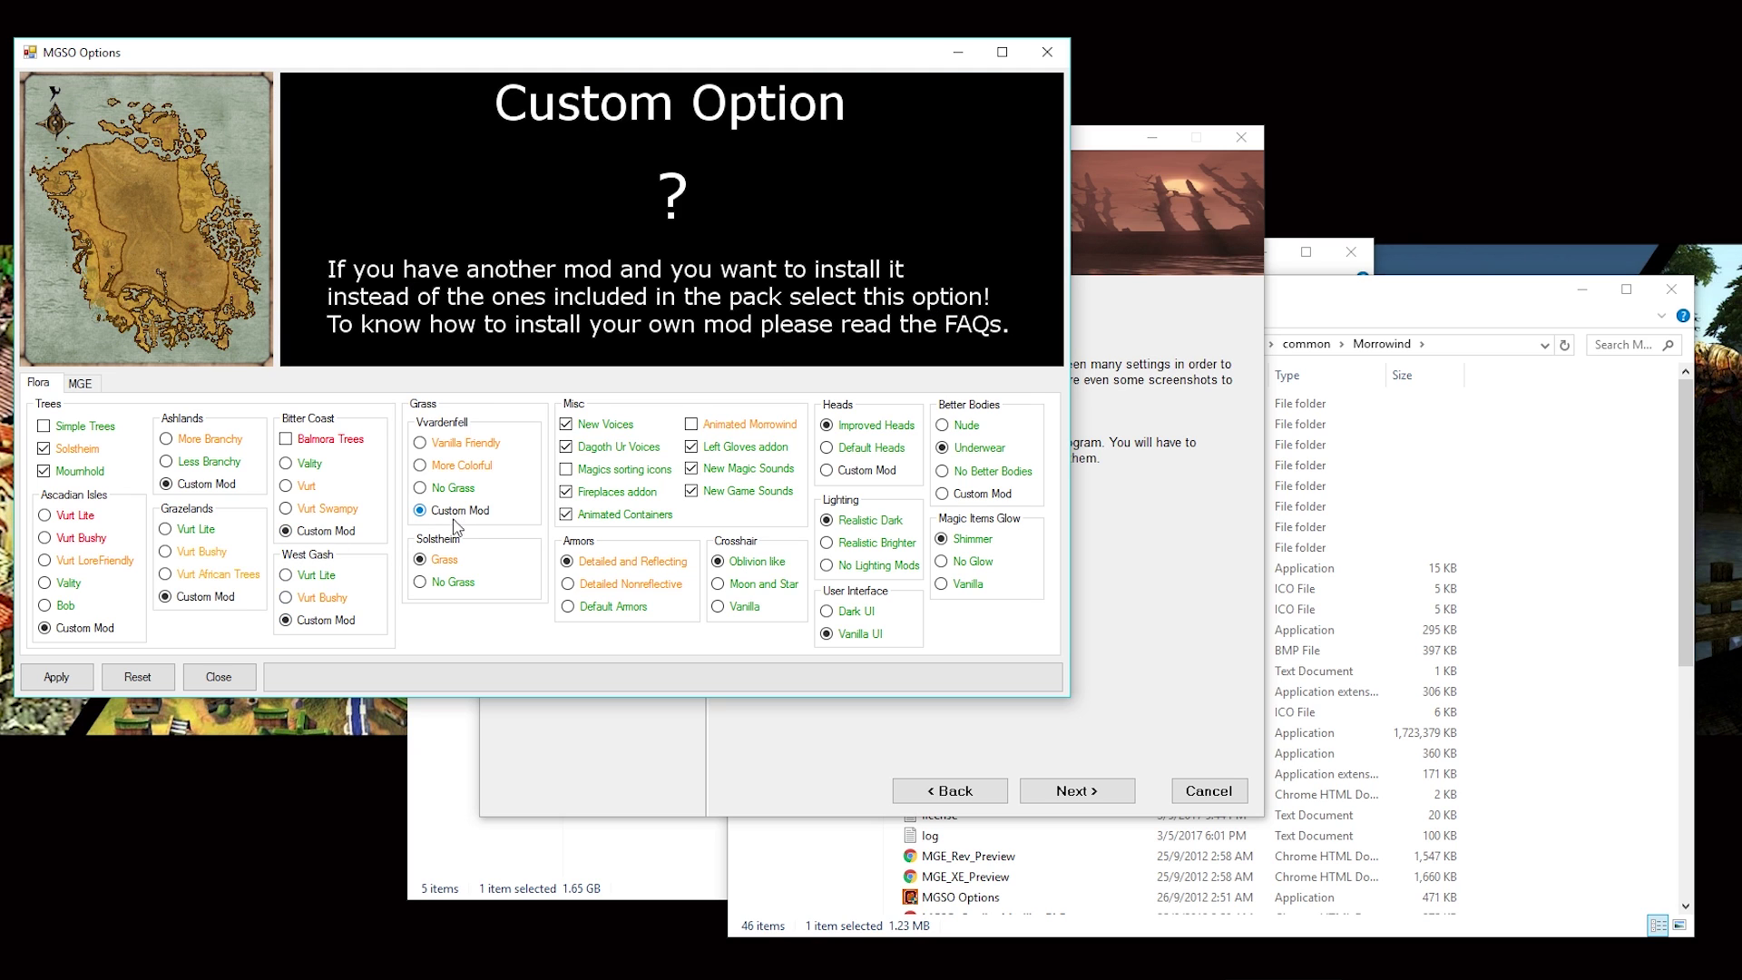
left_click(445, 586)
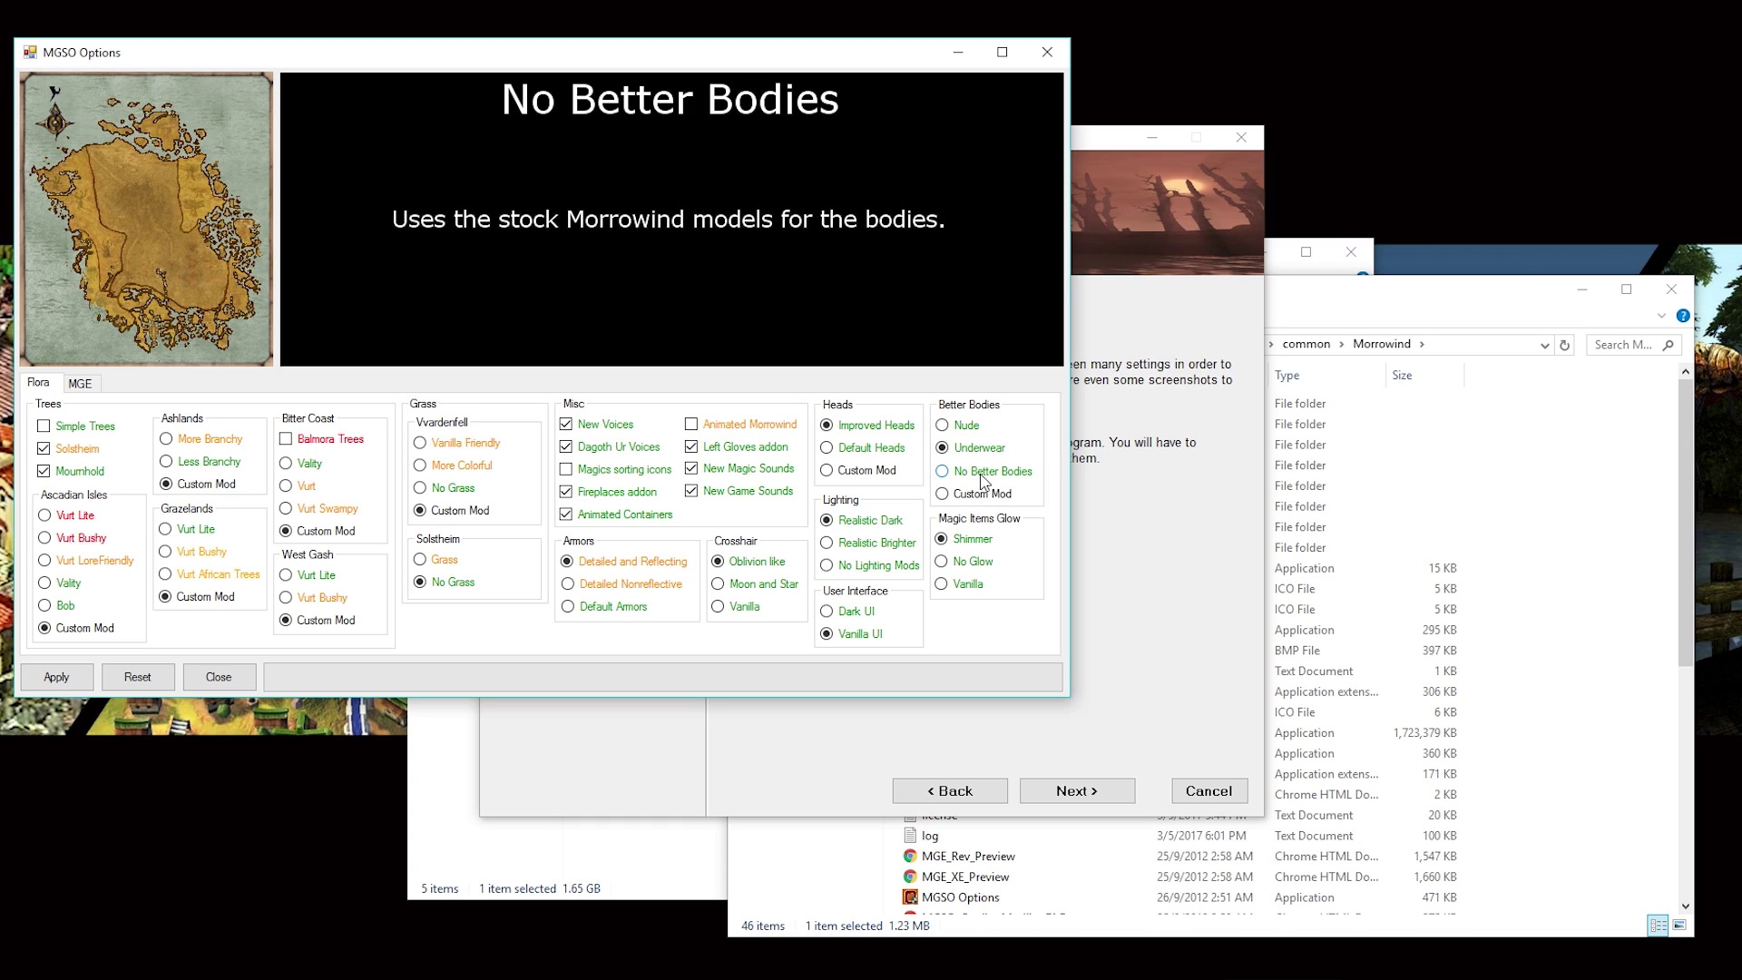
Keep the Underwear option for Better Bodies, check the MGE version choices and apply the MGSO options.
left_click(999, 451)
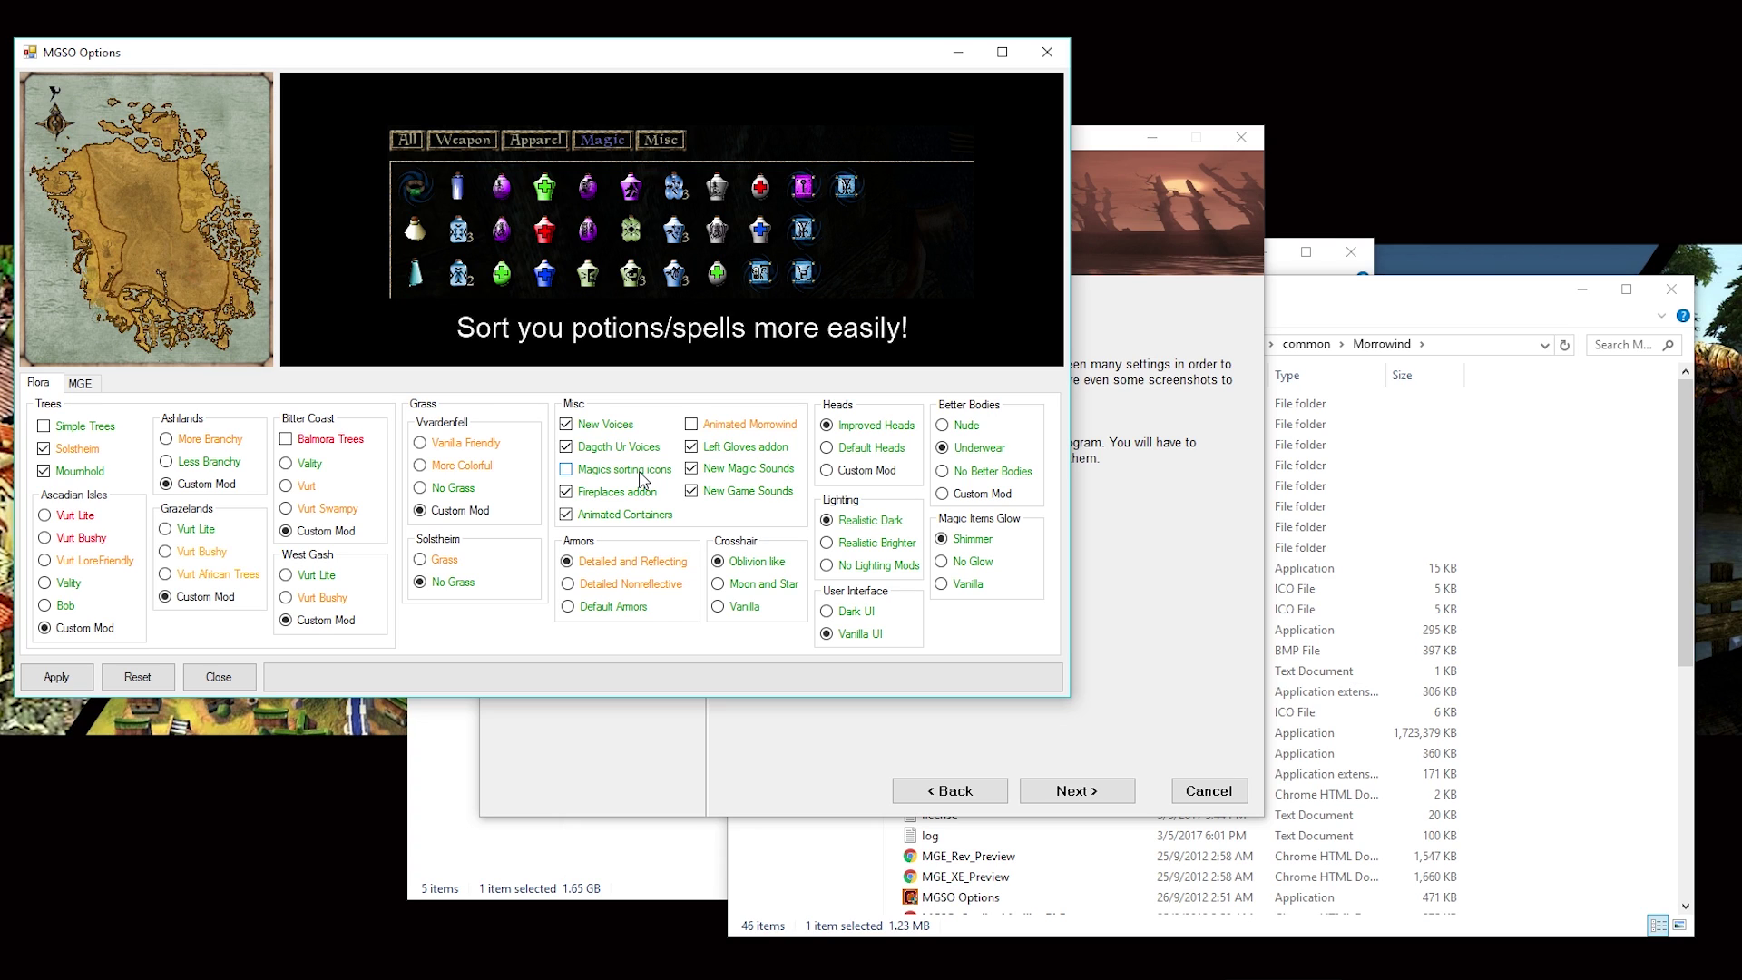
left_click(80, 383)
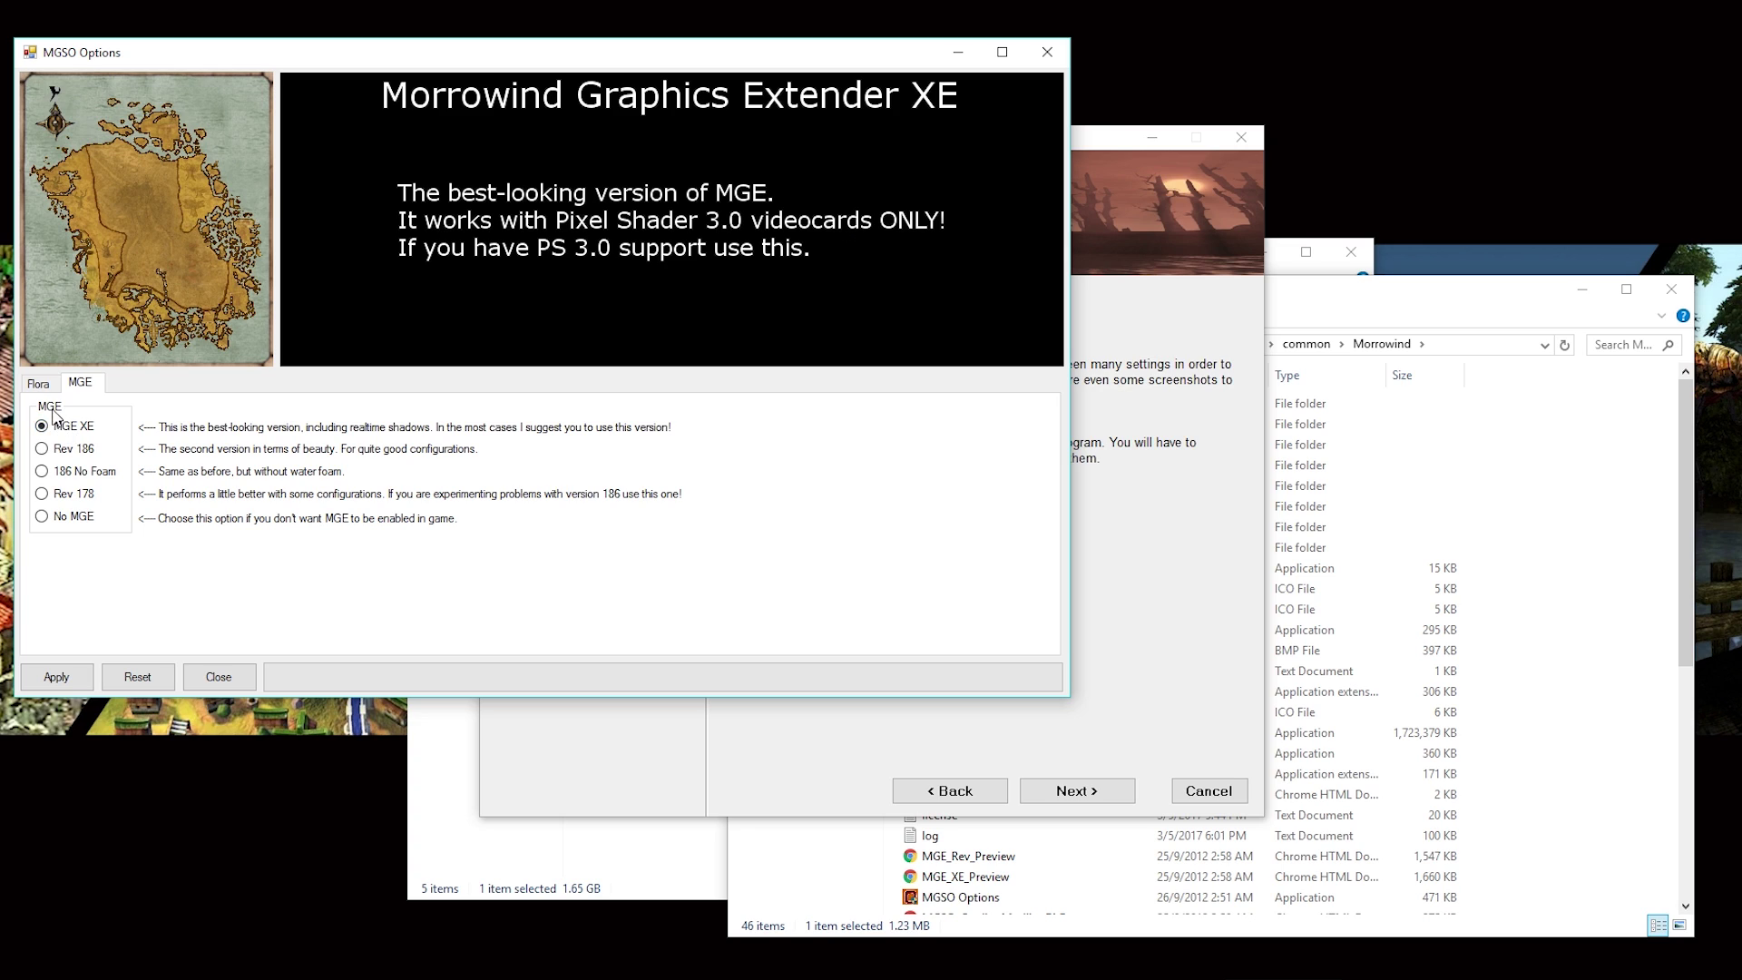
left_click(38, 383)
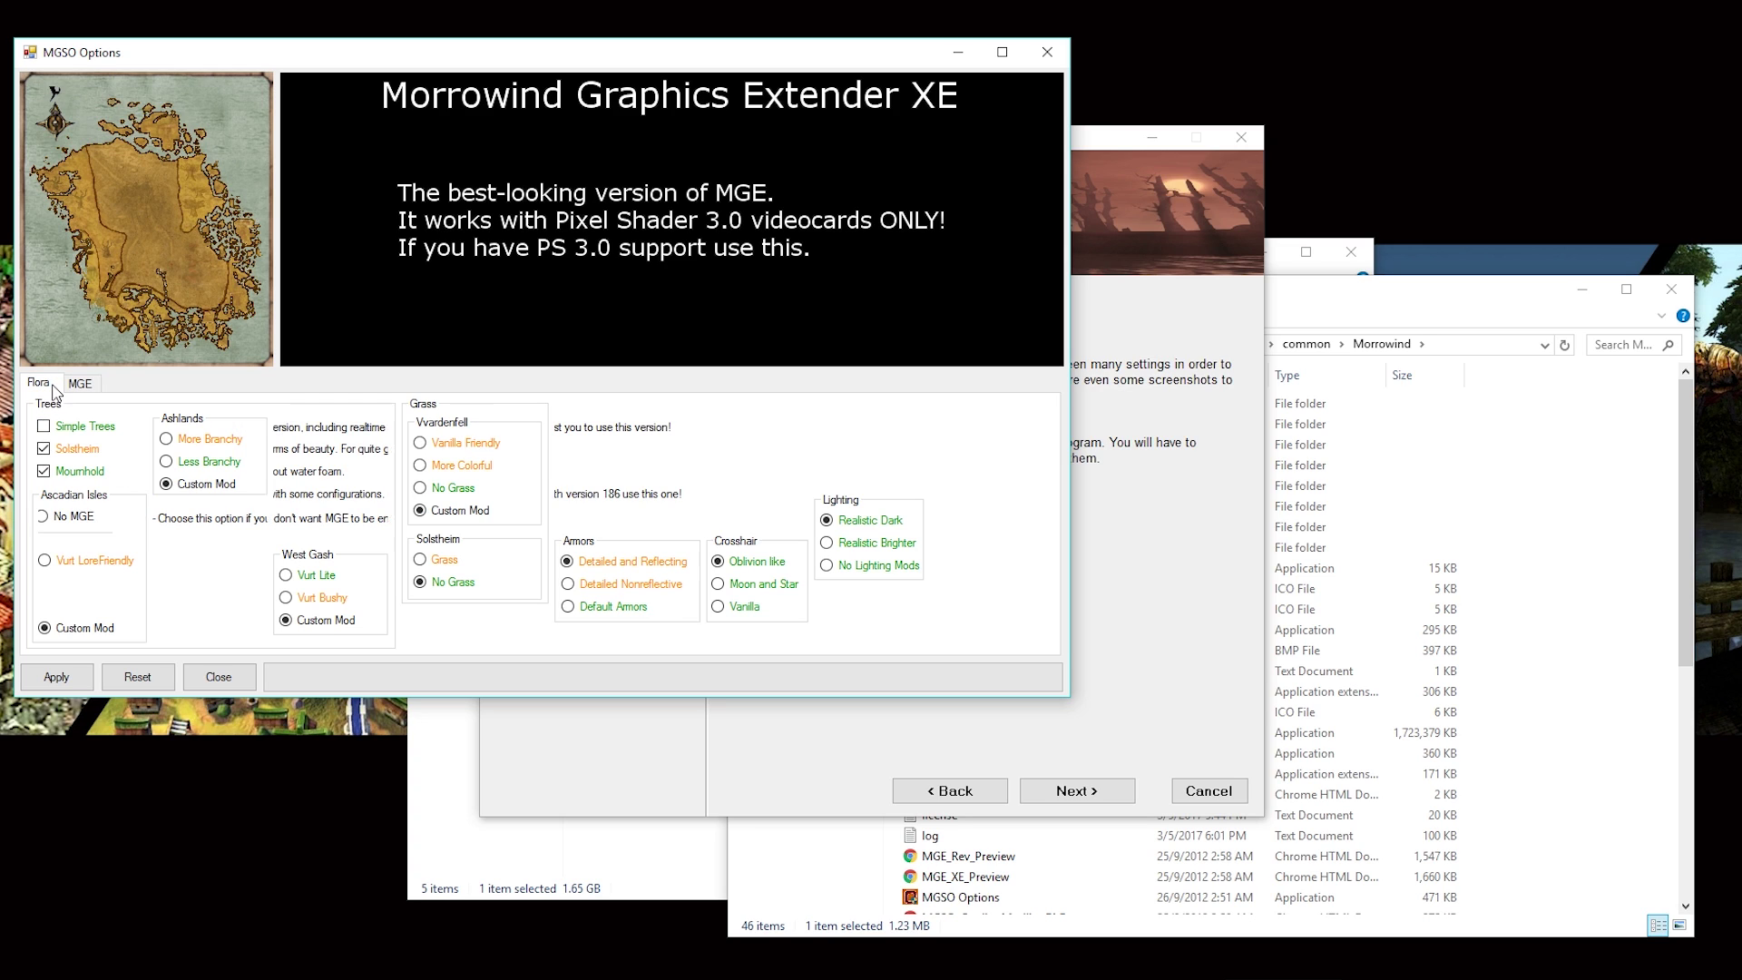
left_click(56, 677)
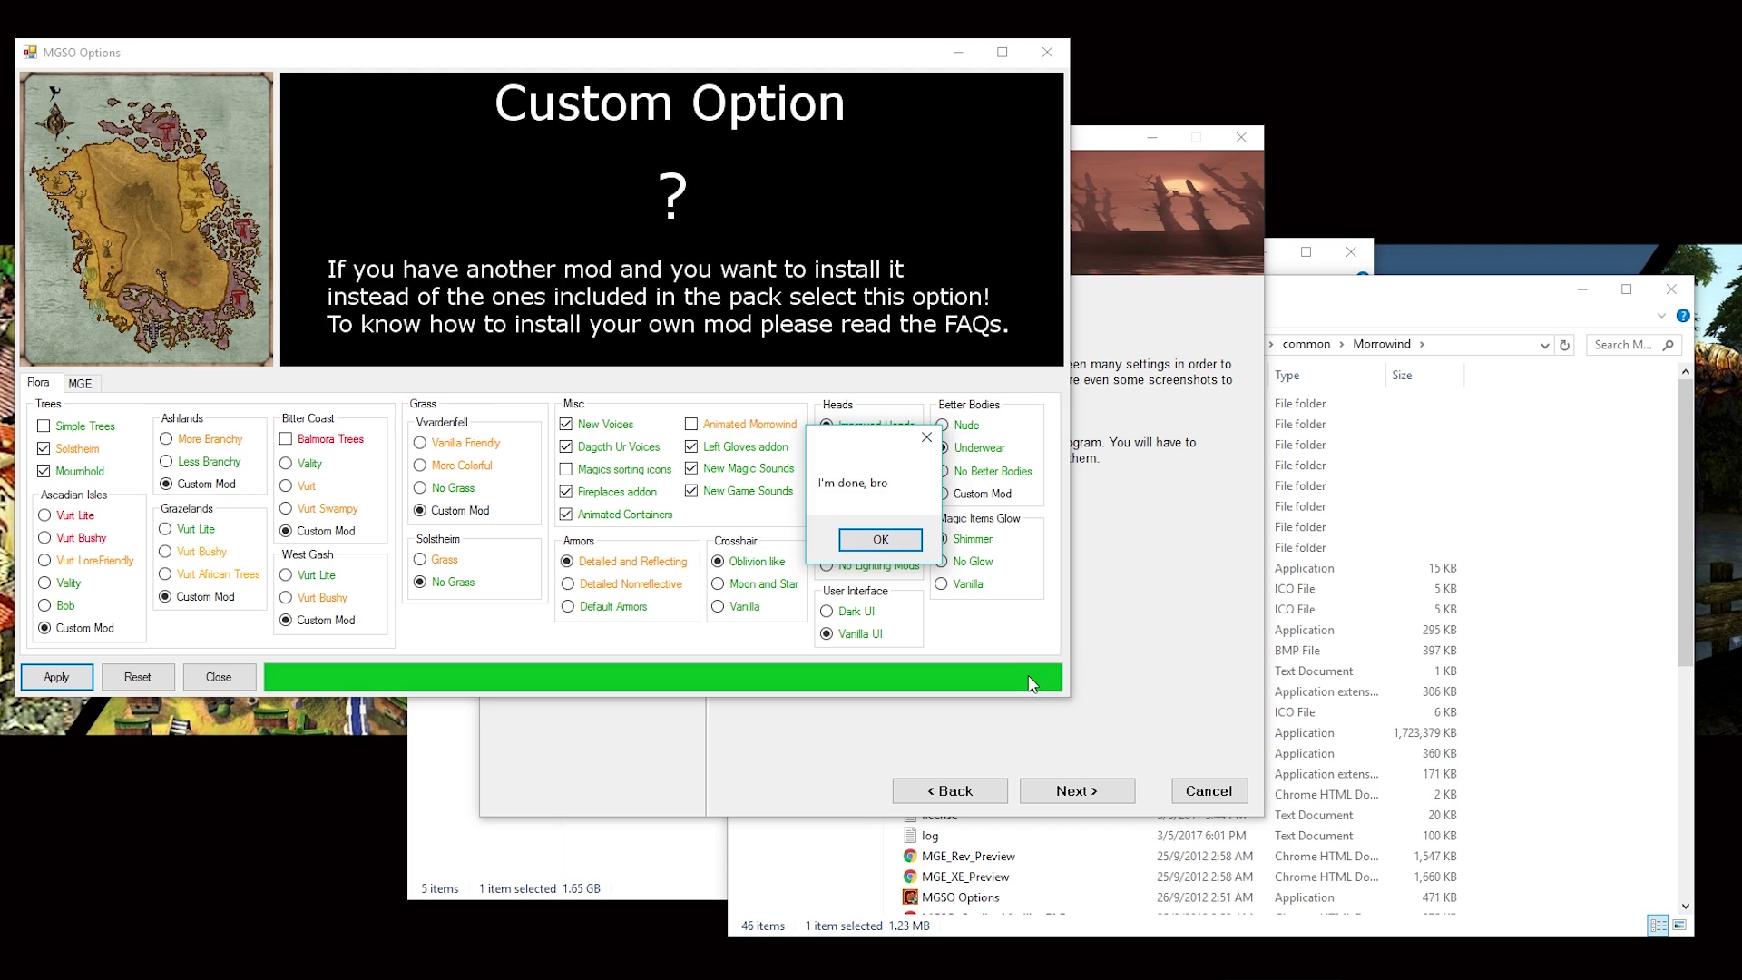
left_click(880, 538)
left_click(1086, 550)
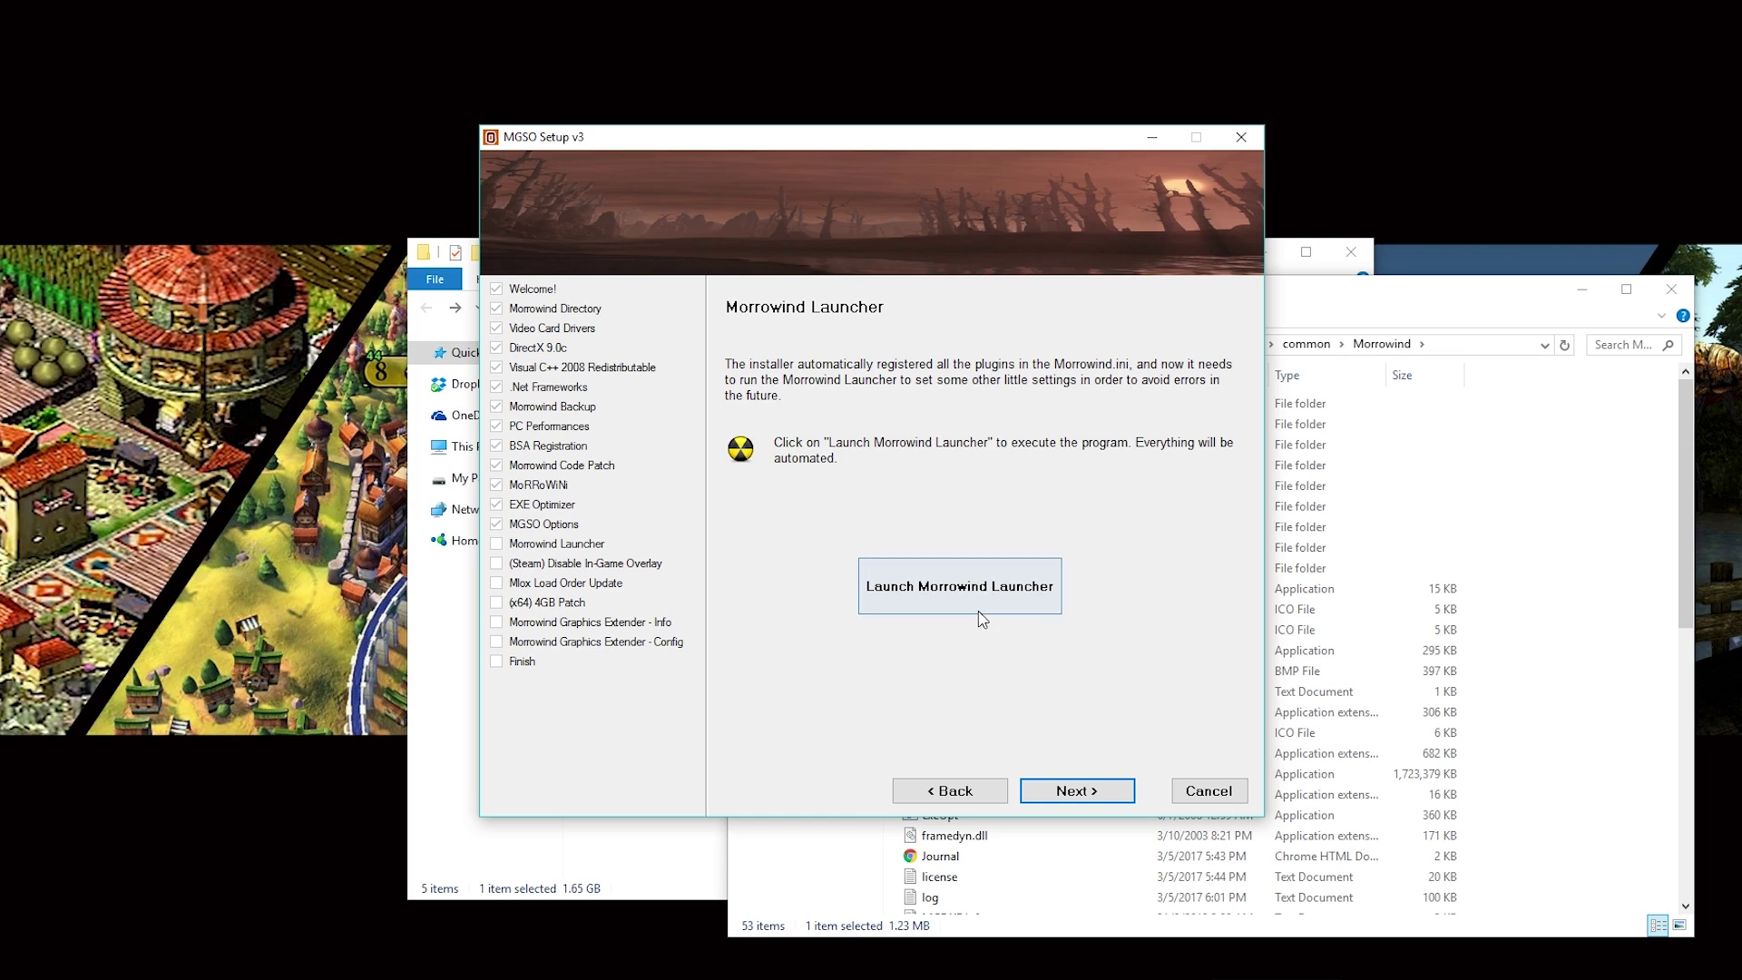
Run the automated Morrowind Launcher stage and open the guide to disabling the Steam overlay before continuing.
left_click(958, 589)
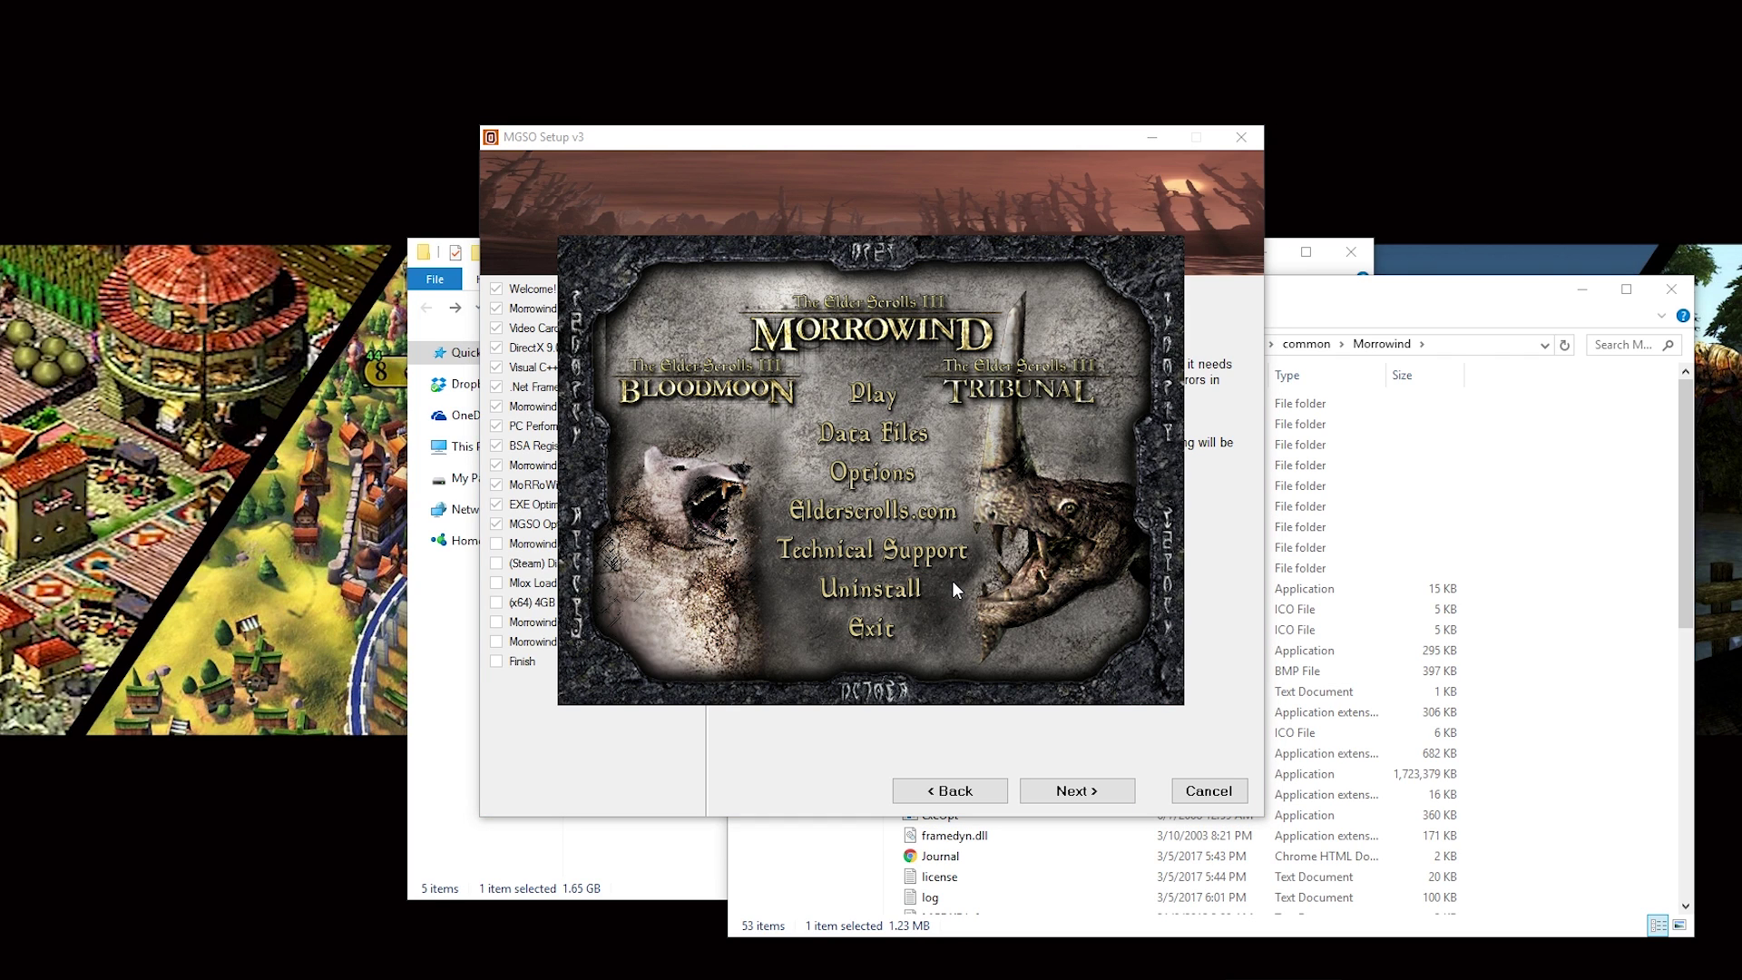
left_click(869, 468)
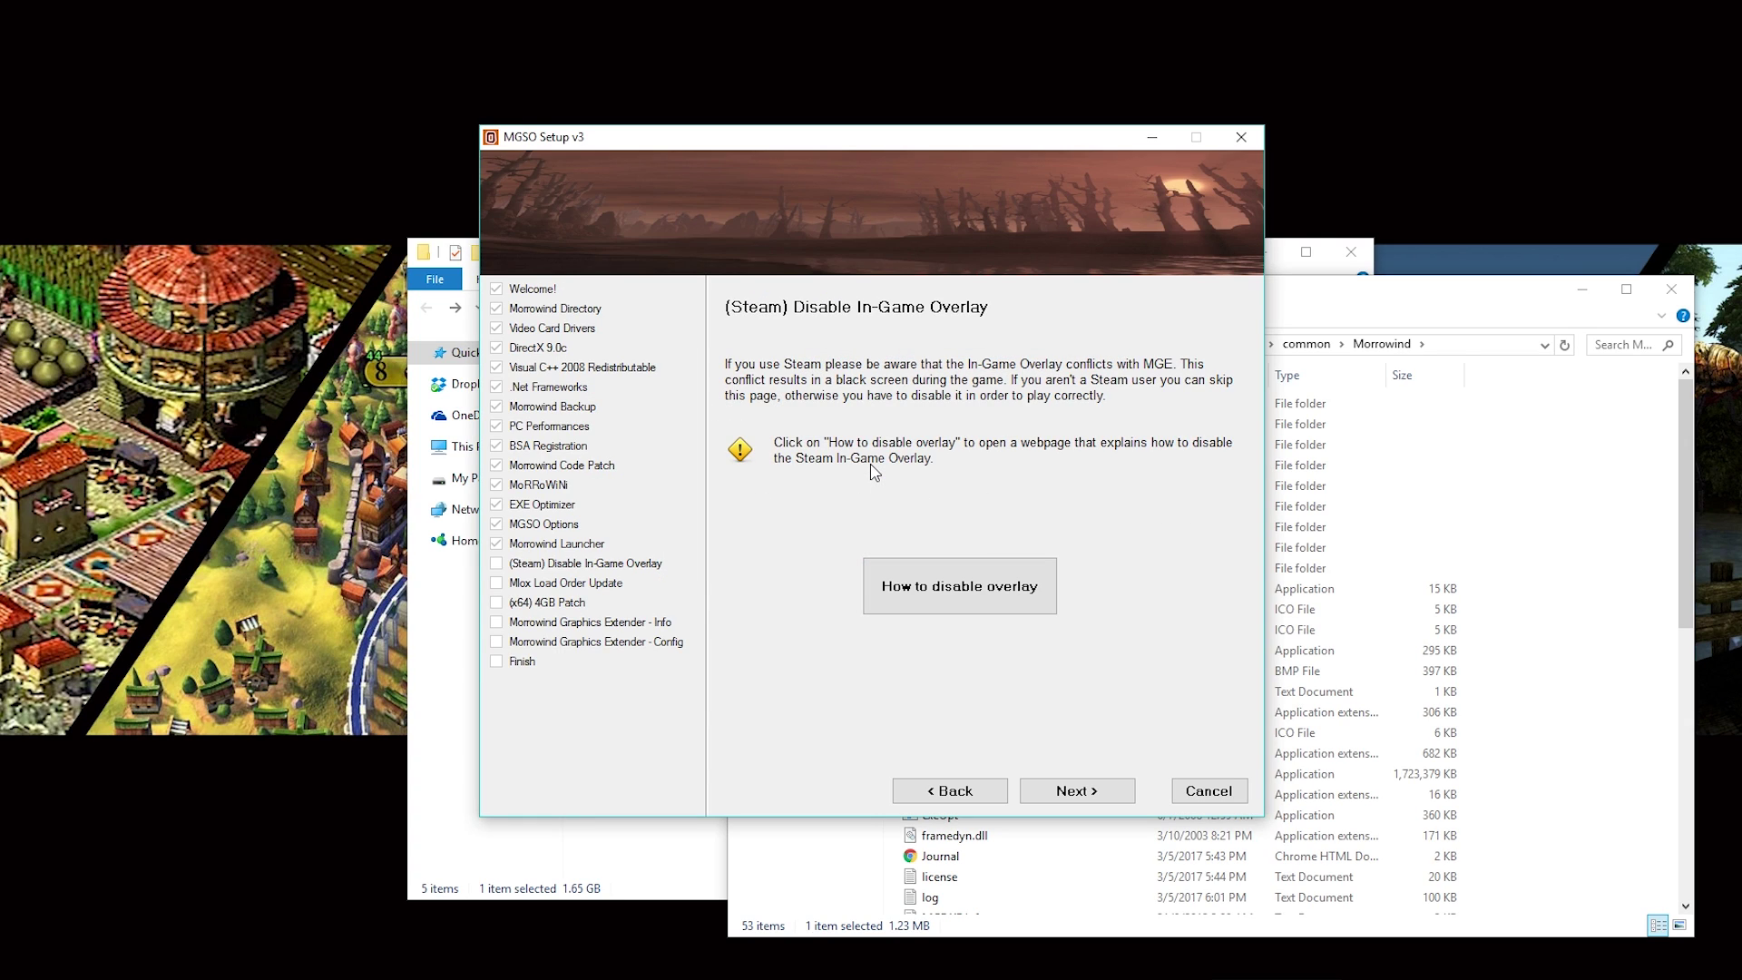
left_click(973, 596)
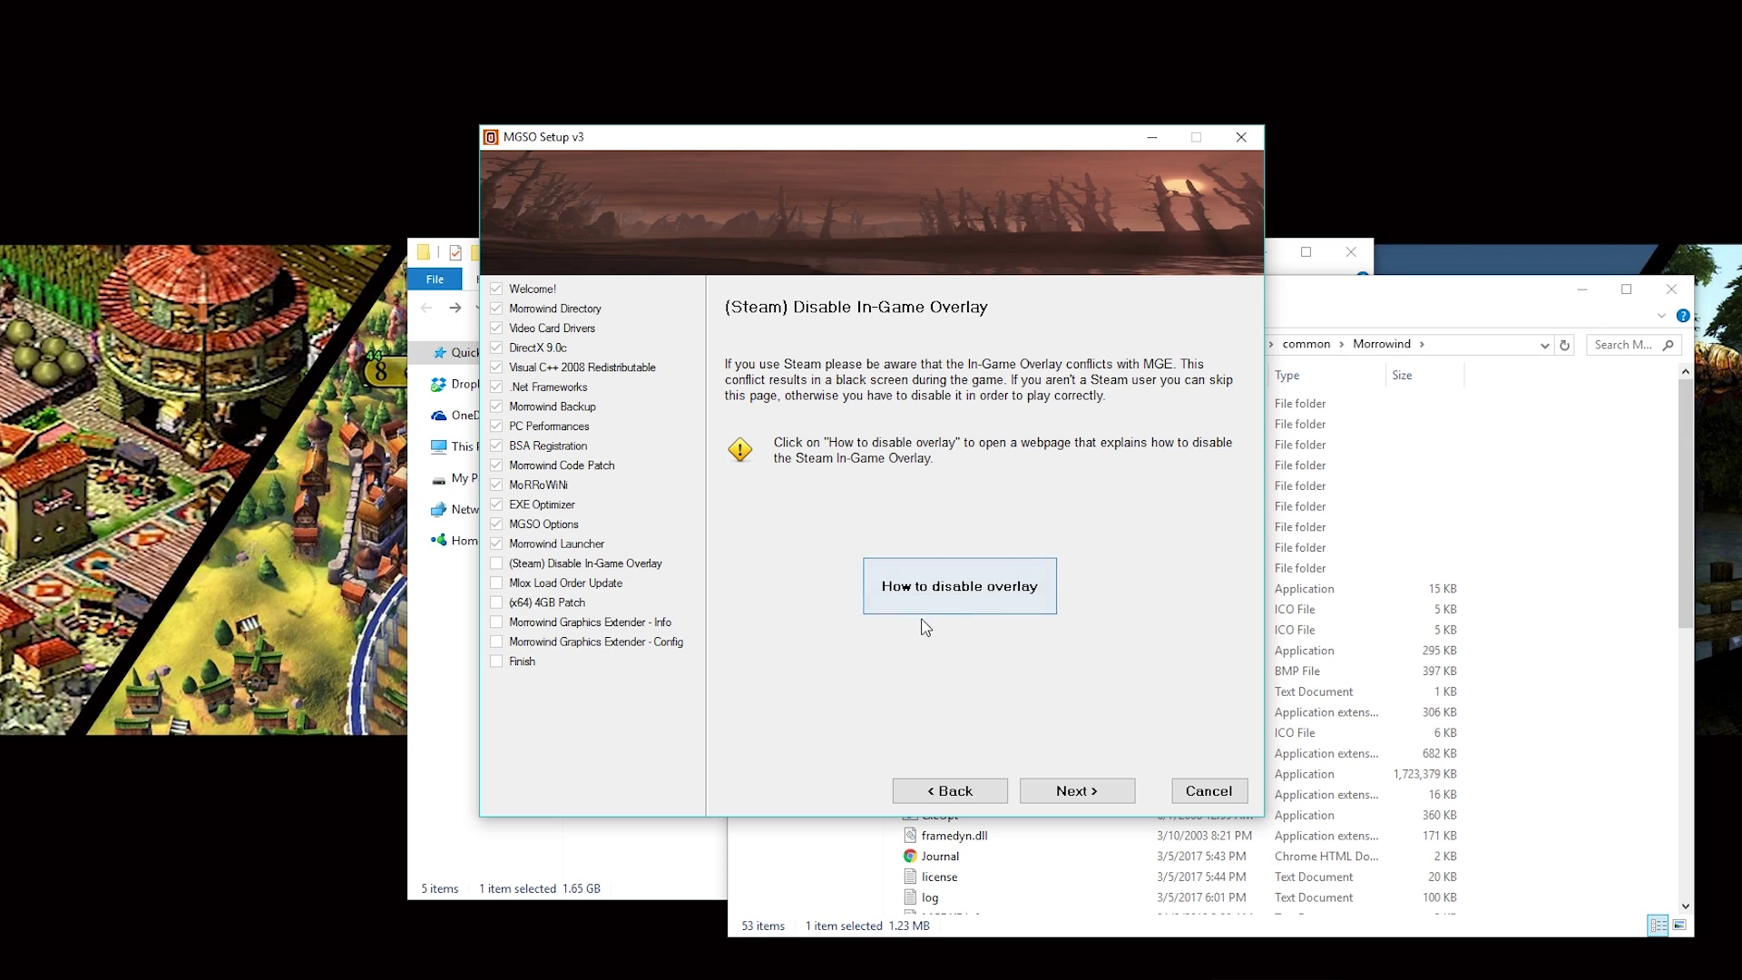
left_click(1095, 794)
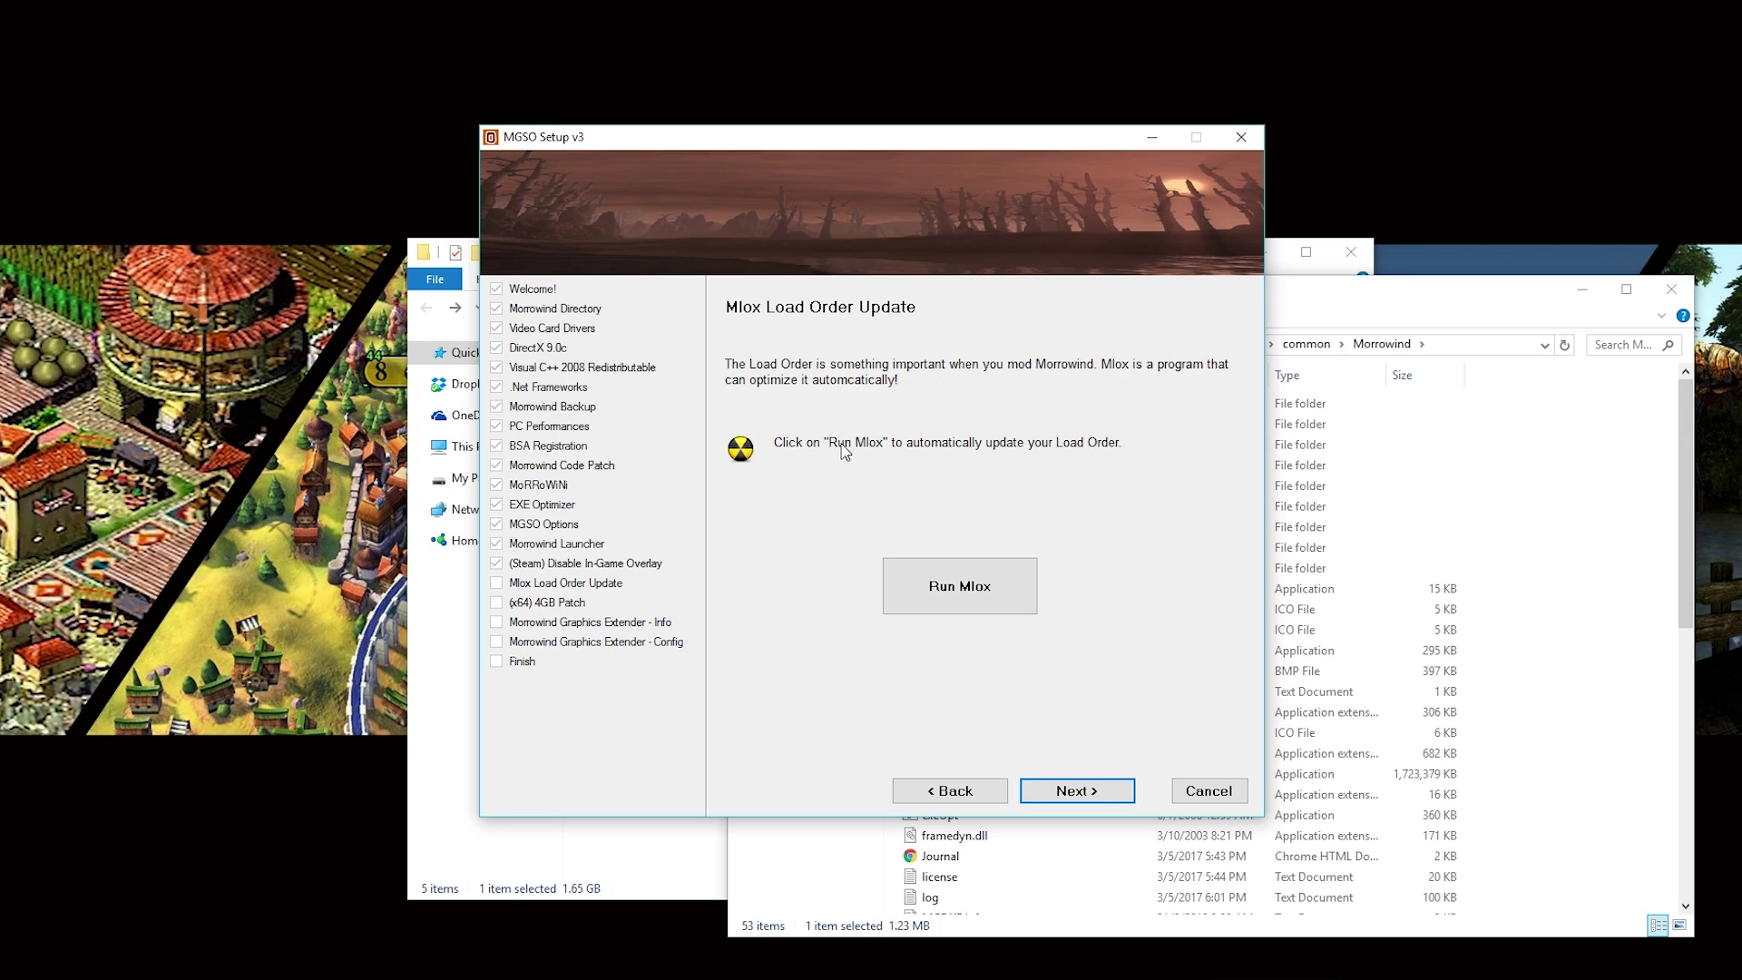
Run Mlox to update the plugin load order and run the 4GB Patch on the executable.
left_click(976, 591)
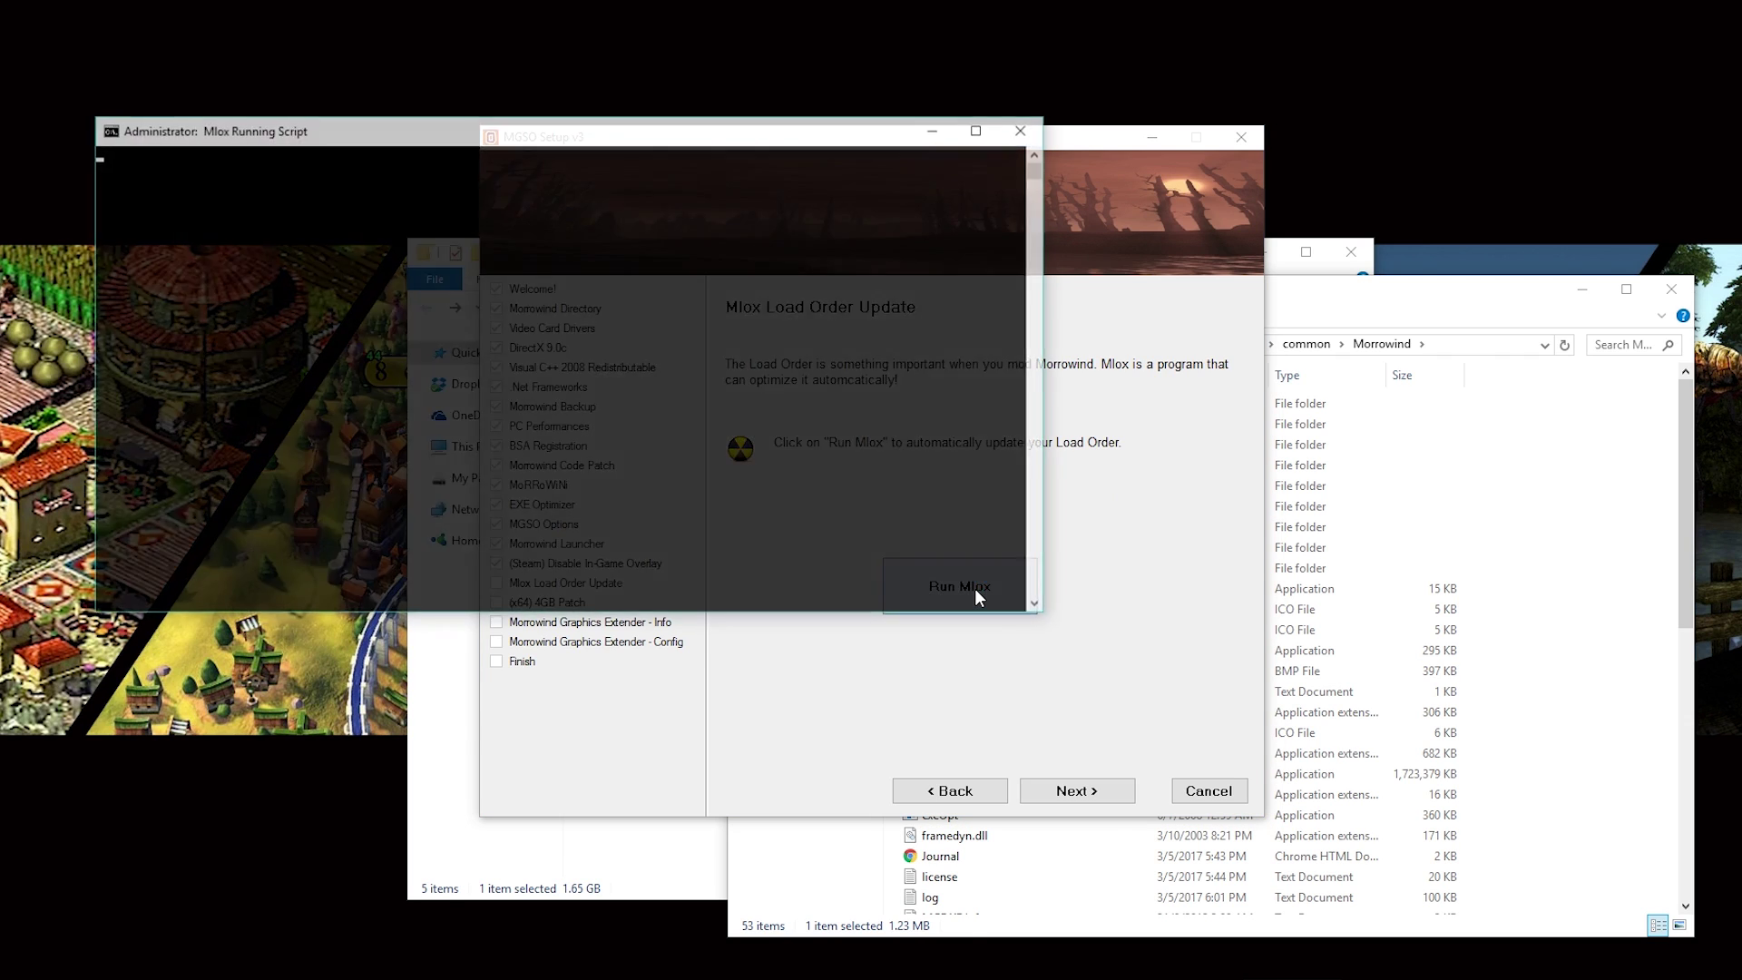
key("Return")
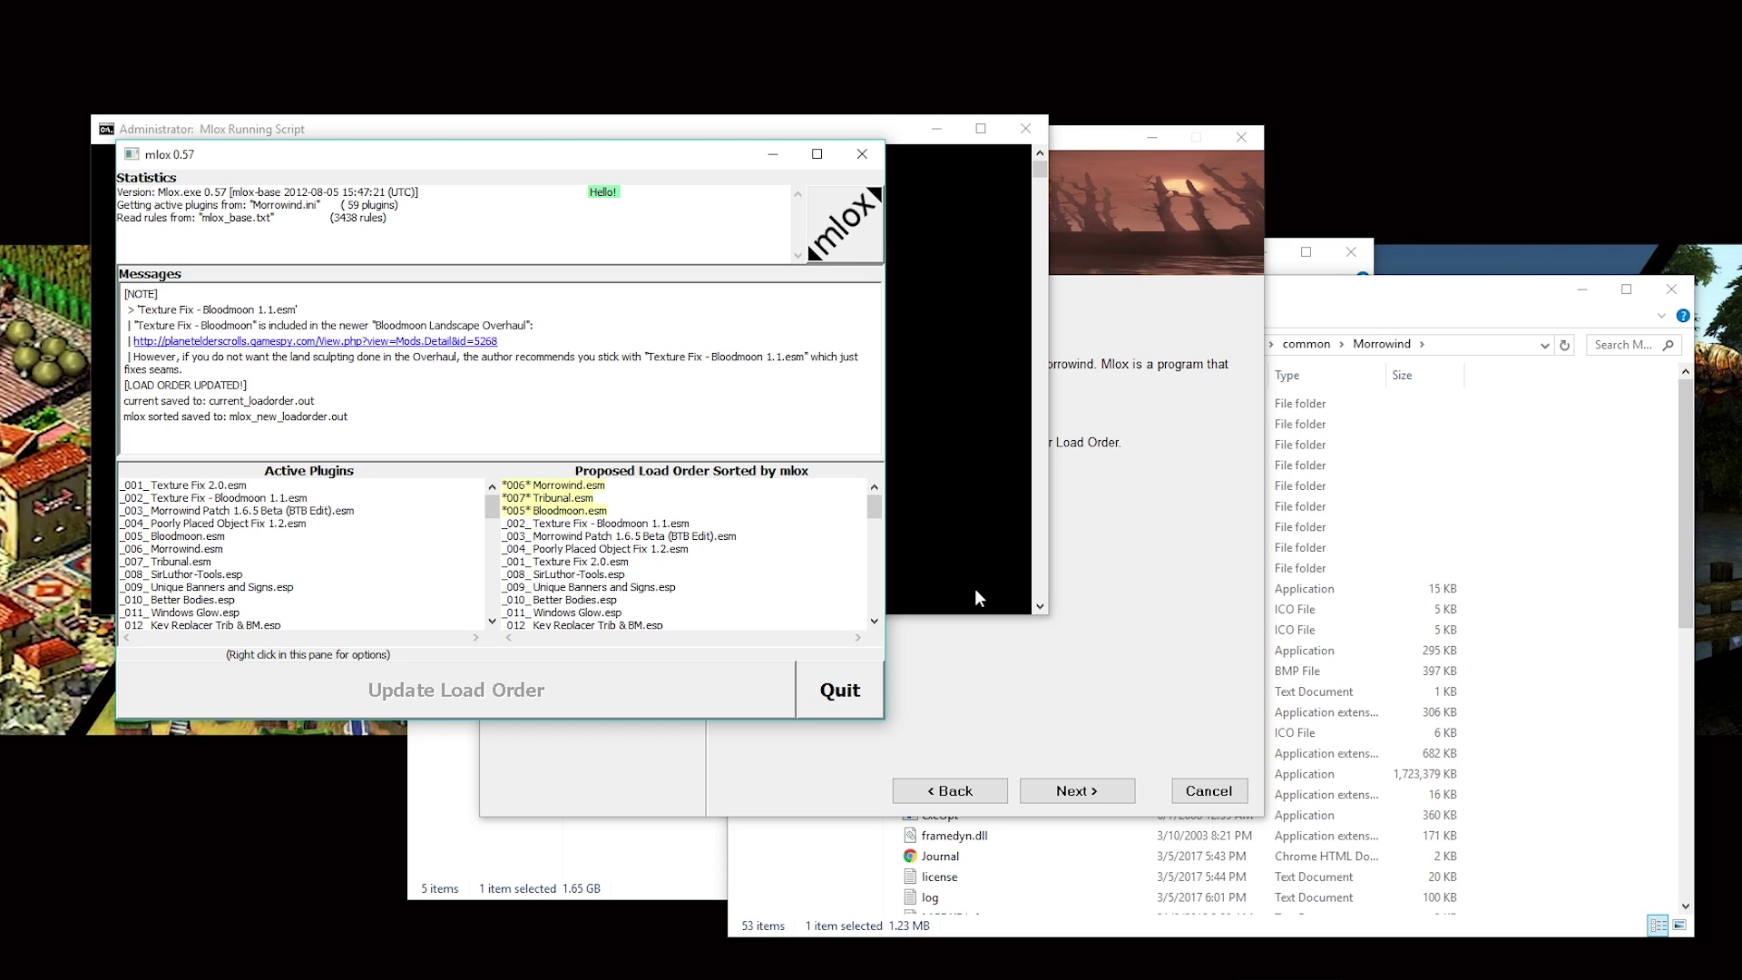
key("Return")
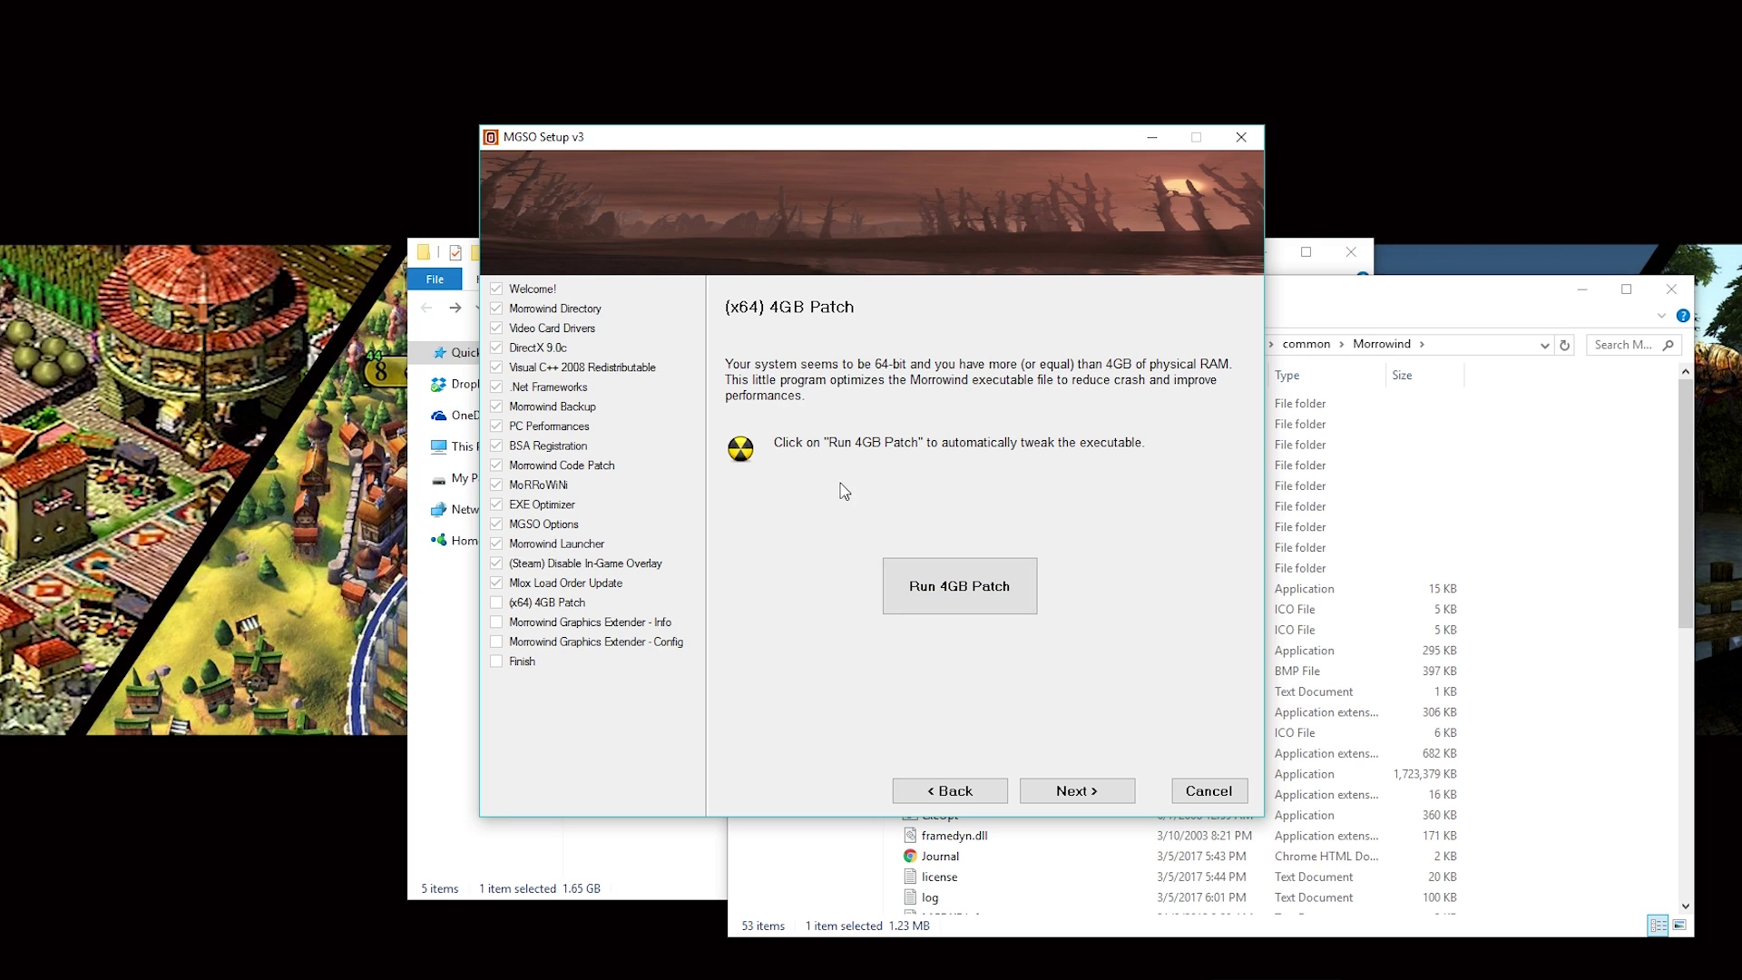
left_click(965, 595)
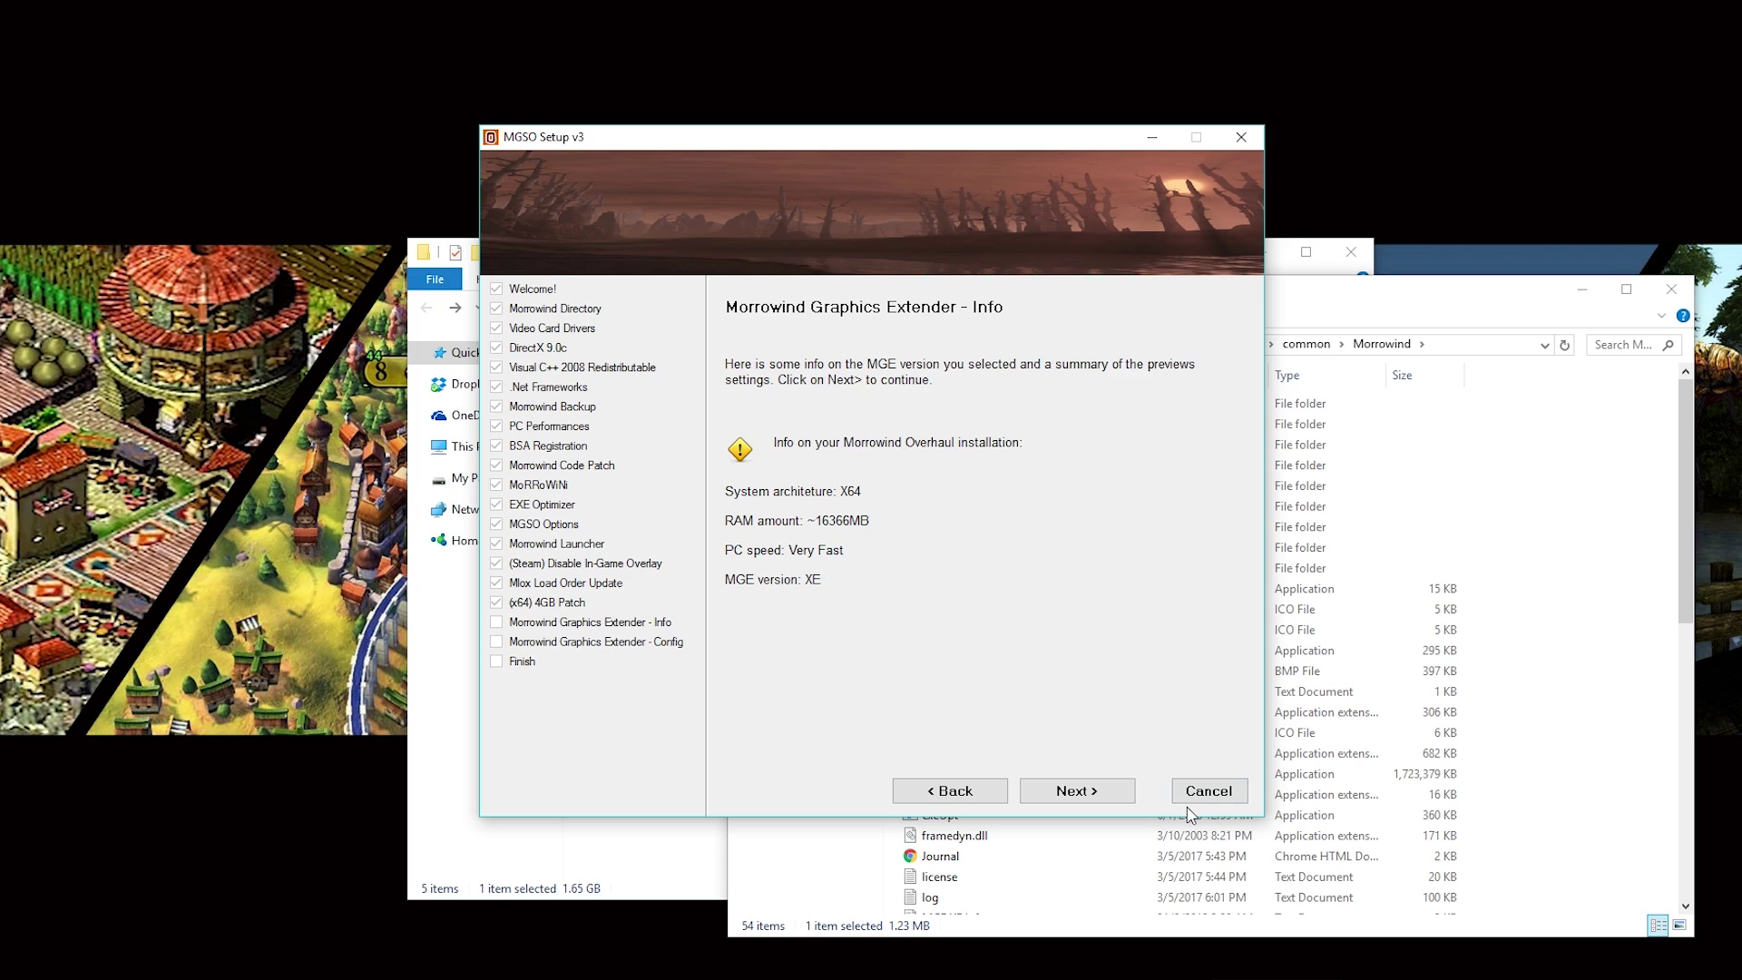
Open the manual Morrowind Graphics Extender configuration and turn off the FPS counter in the global graphics and rendering options.
left_click(1084, 793)
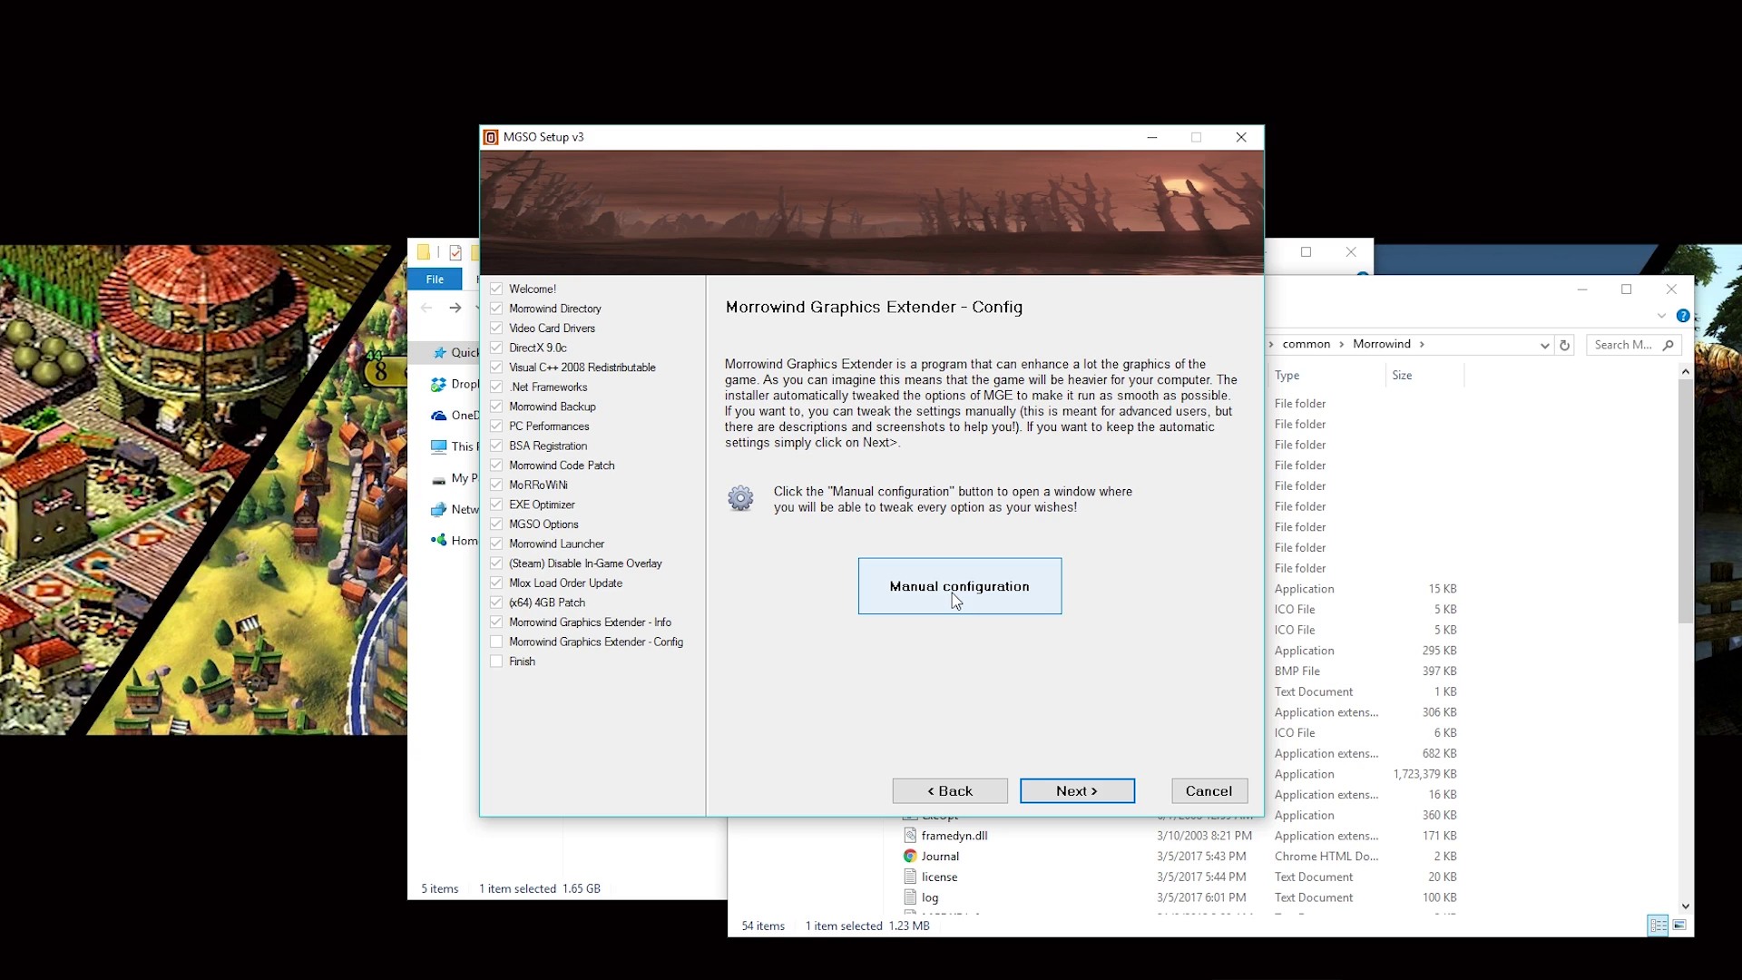
left_click(981, 591)
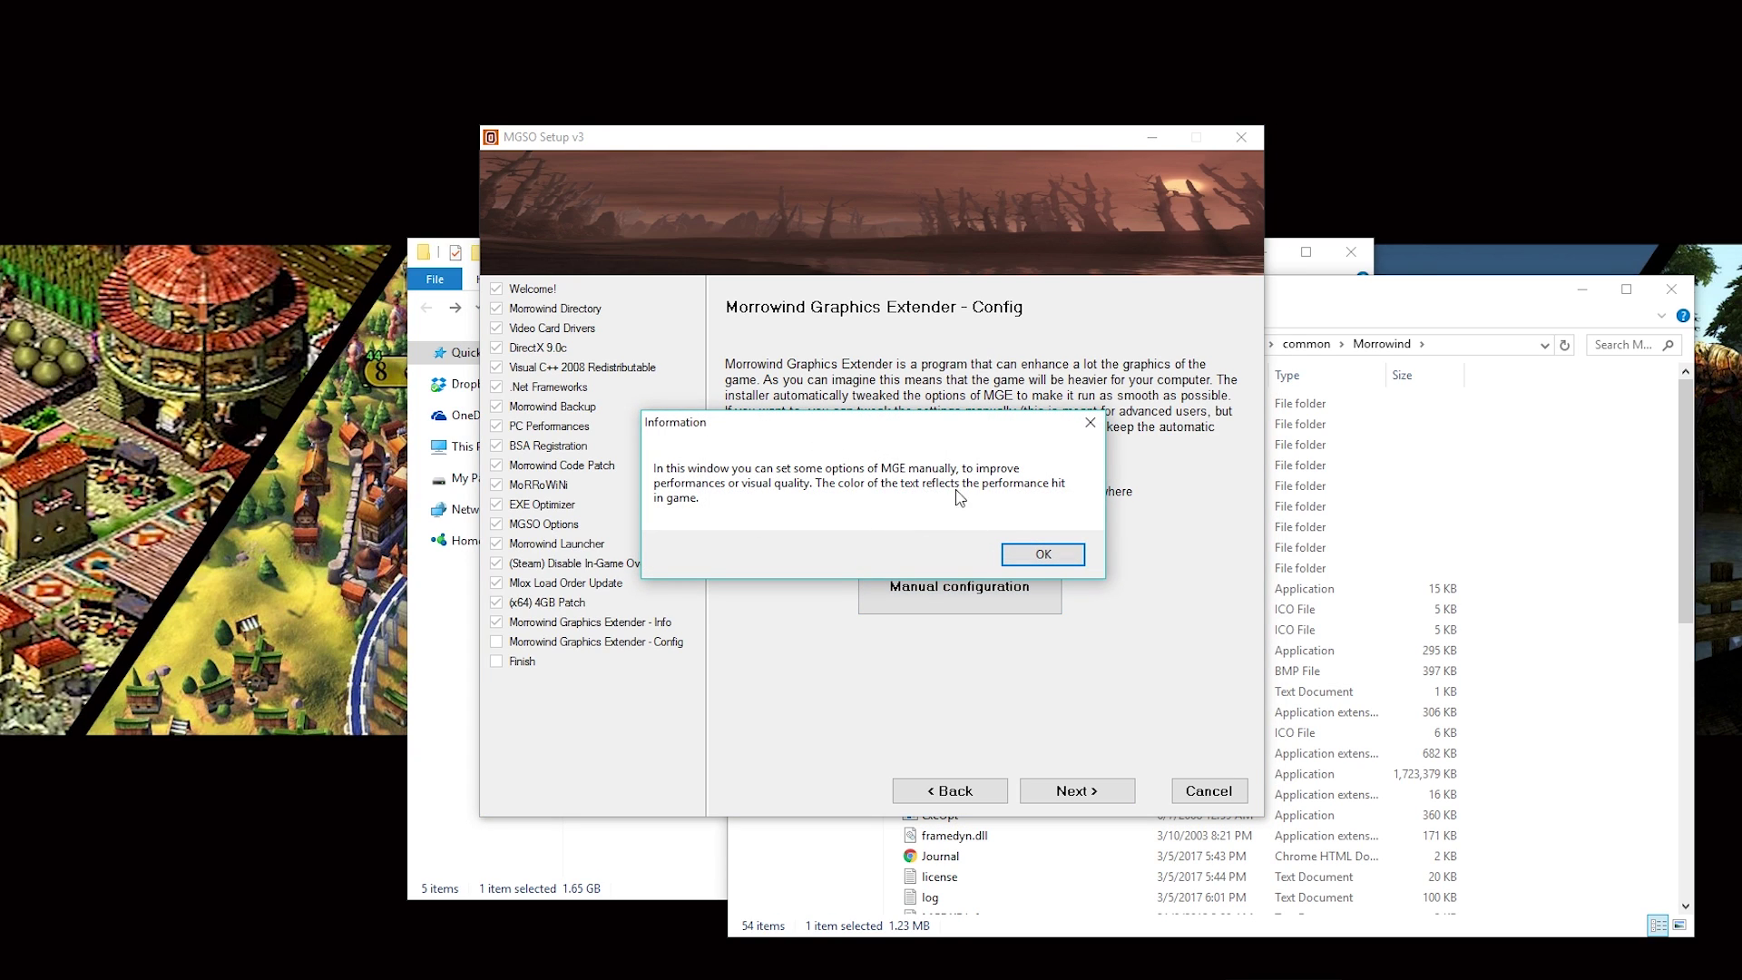
left_click(1042, 554)
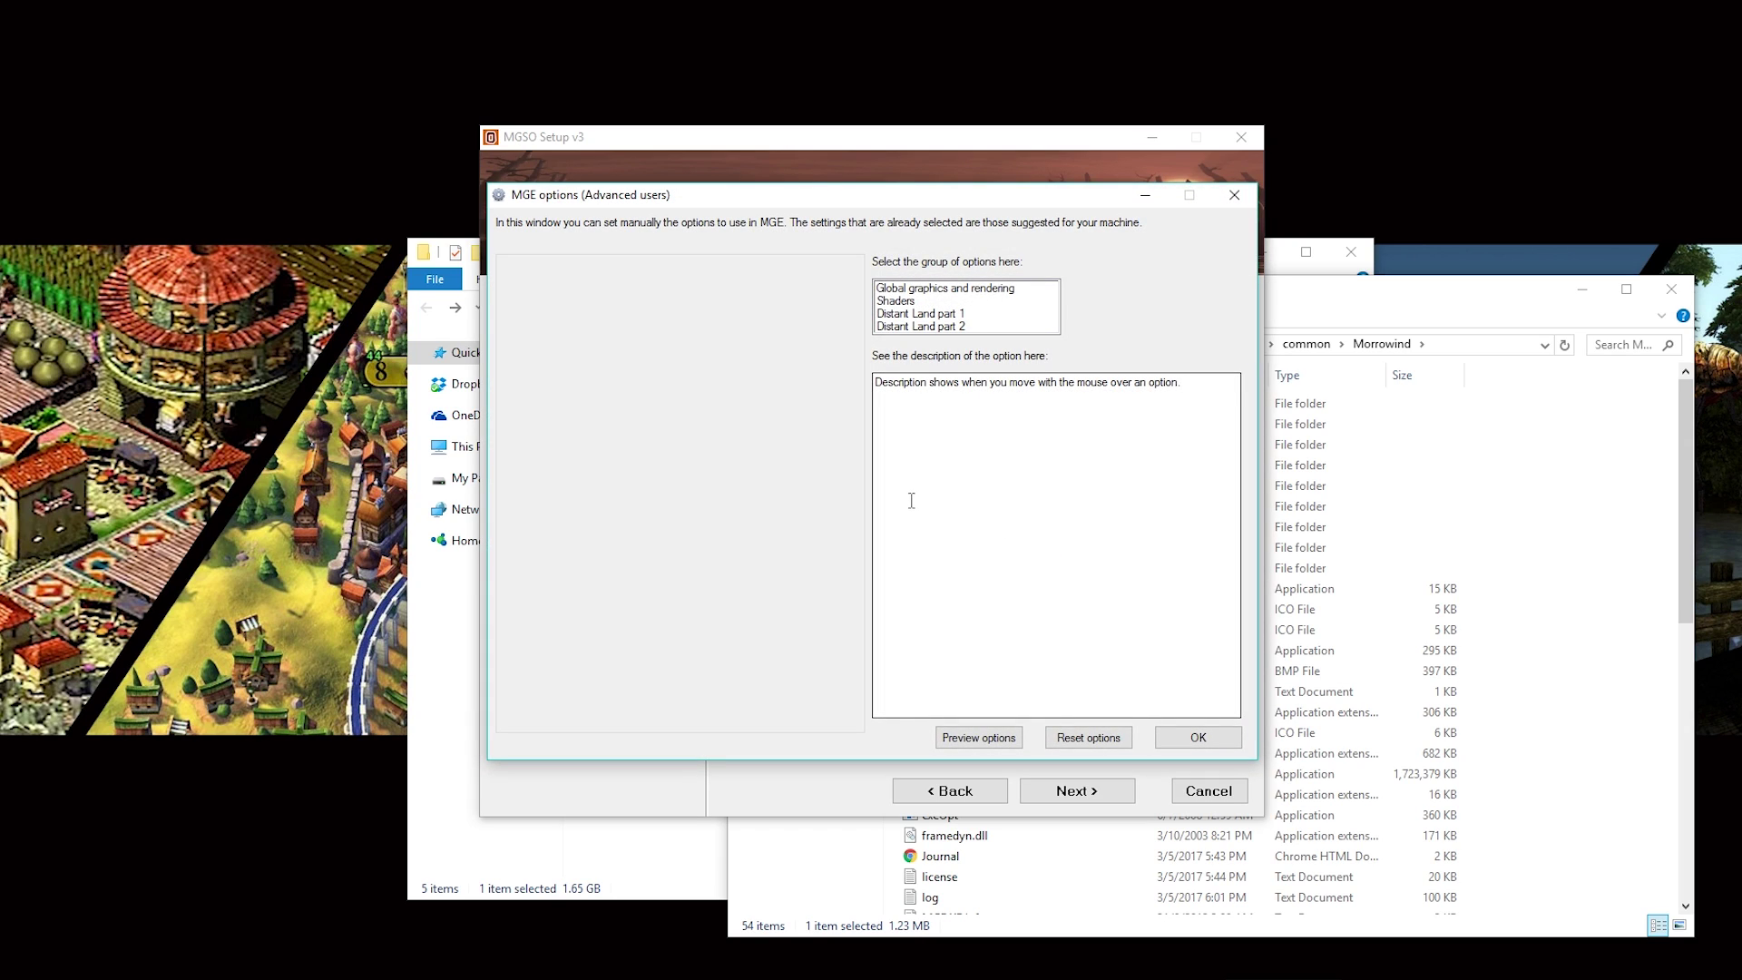
left_click(936, 290)
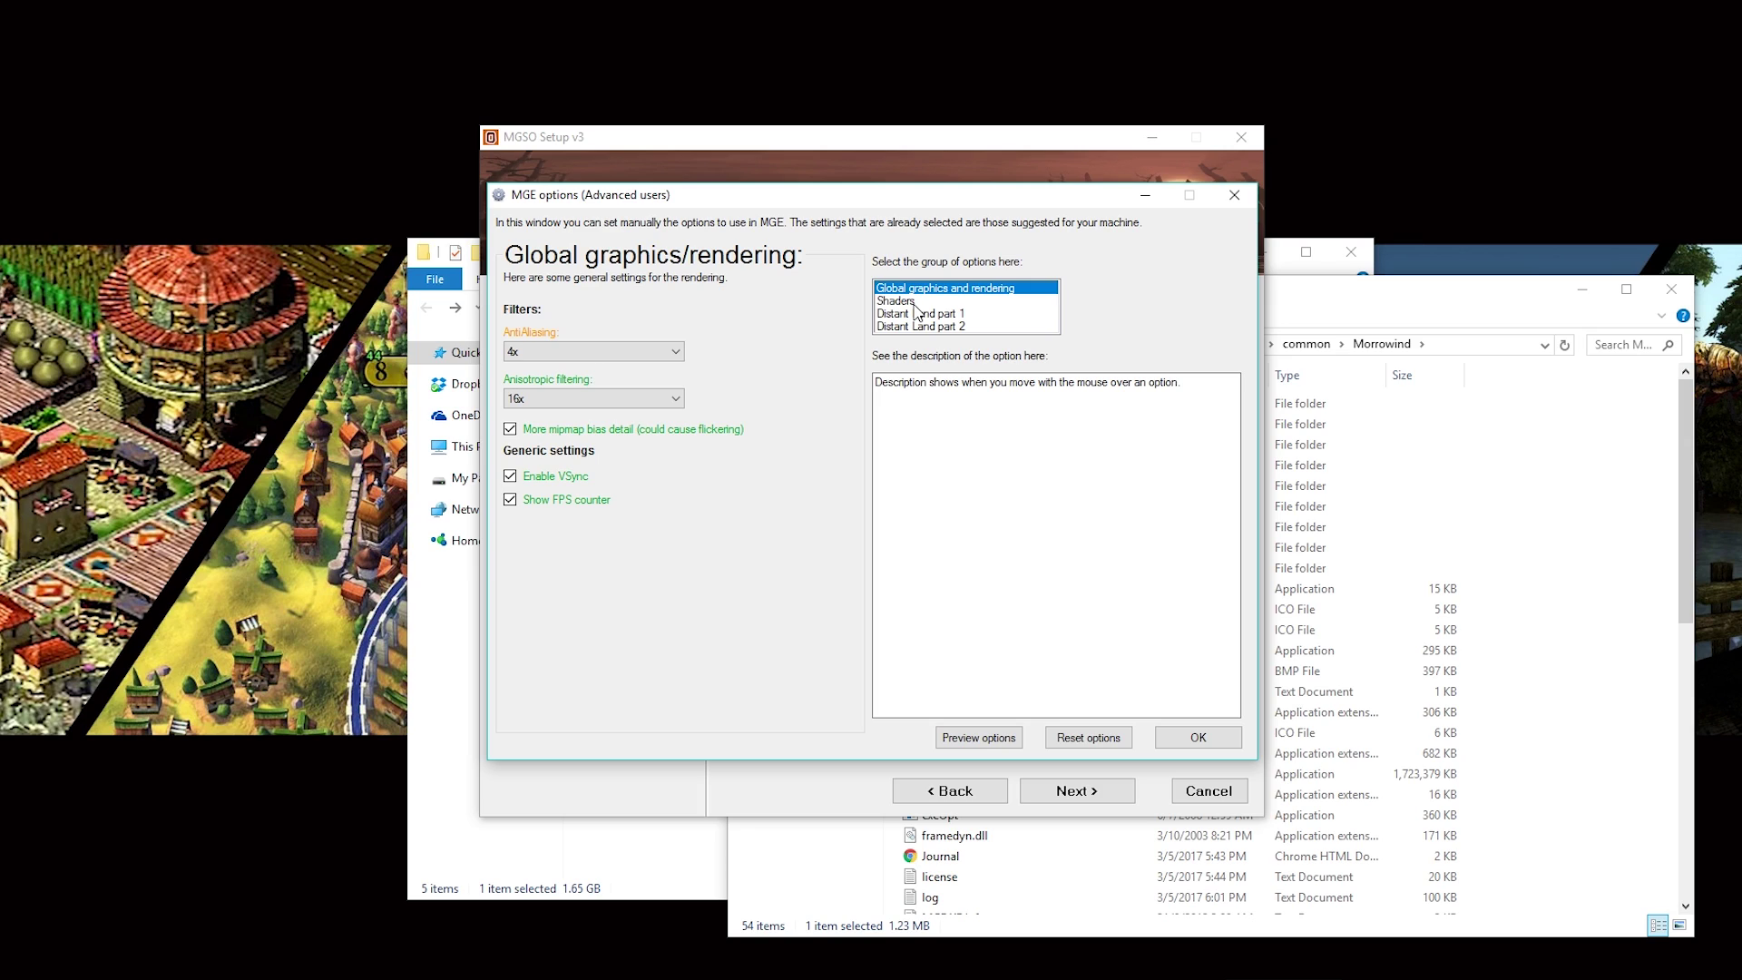
mouse_move(536, 504)
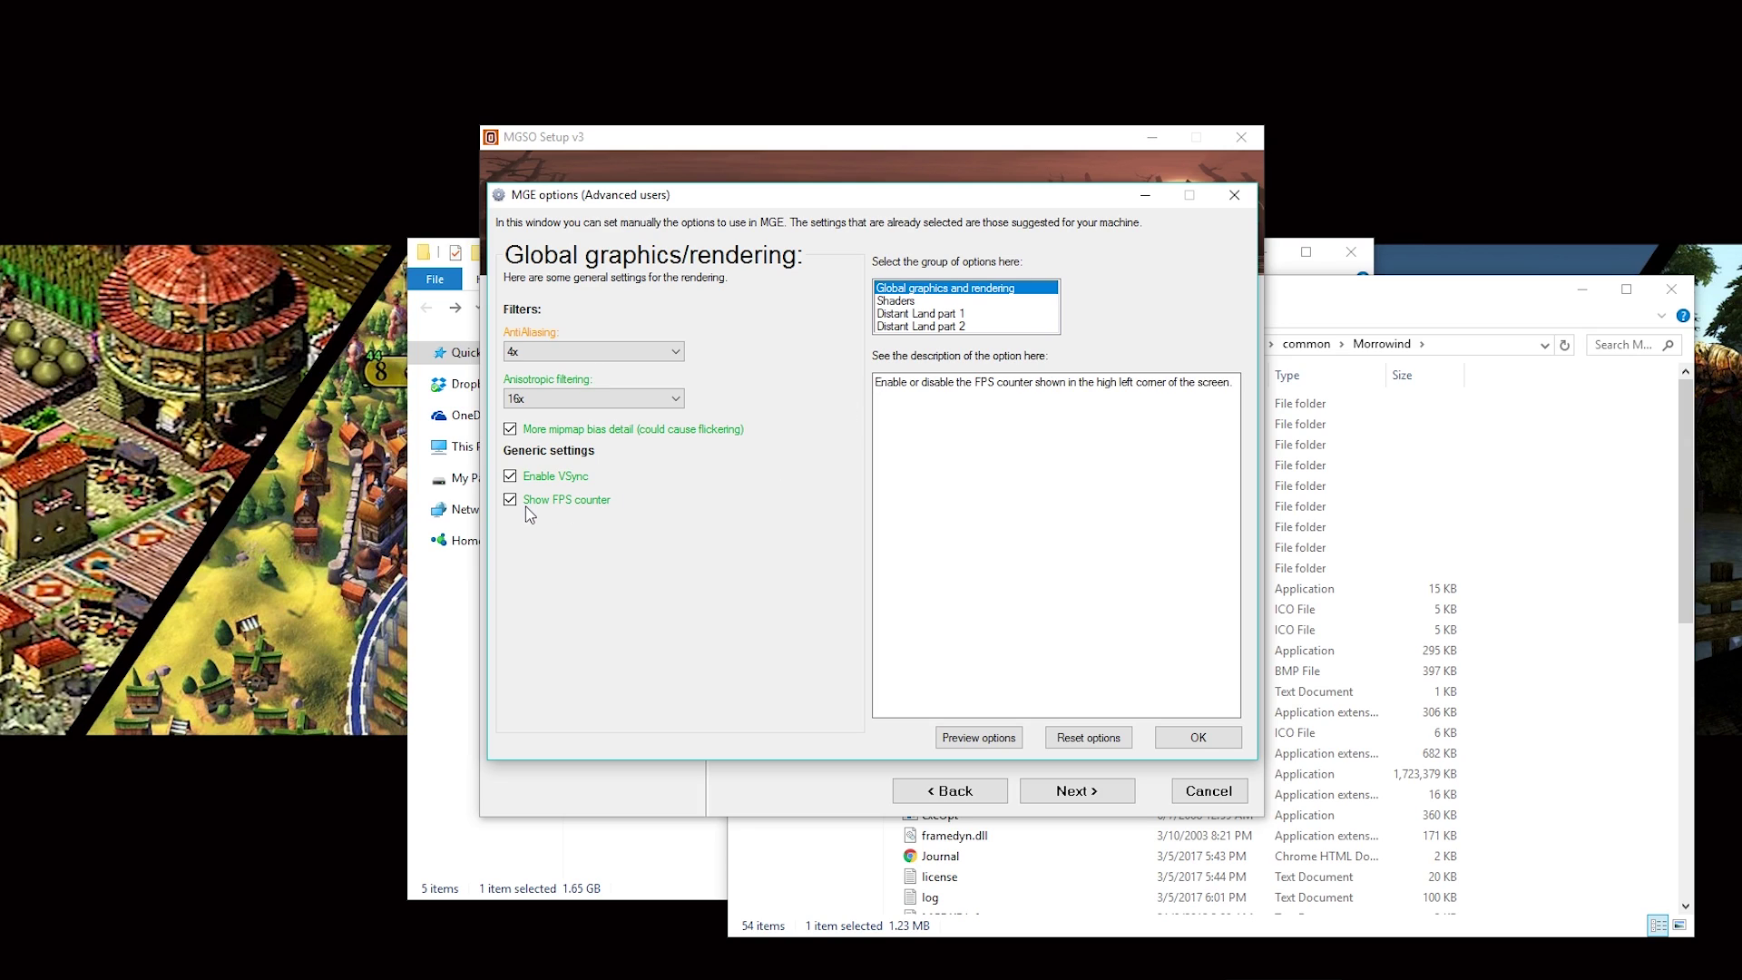
left_click(557, 505)
Review the Shaders and both Distant Land option groups, recheck the global graphics settings and accept the MGE options.
left_click(910, 305)
left_click(910, 314)
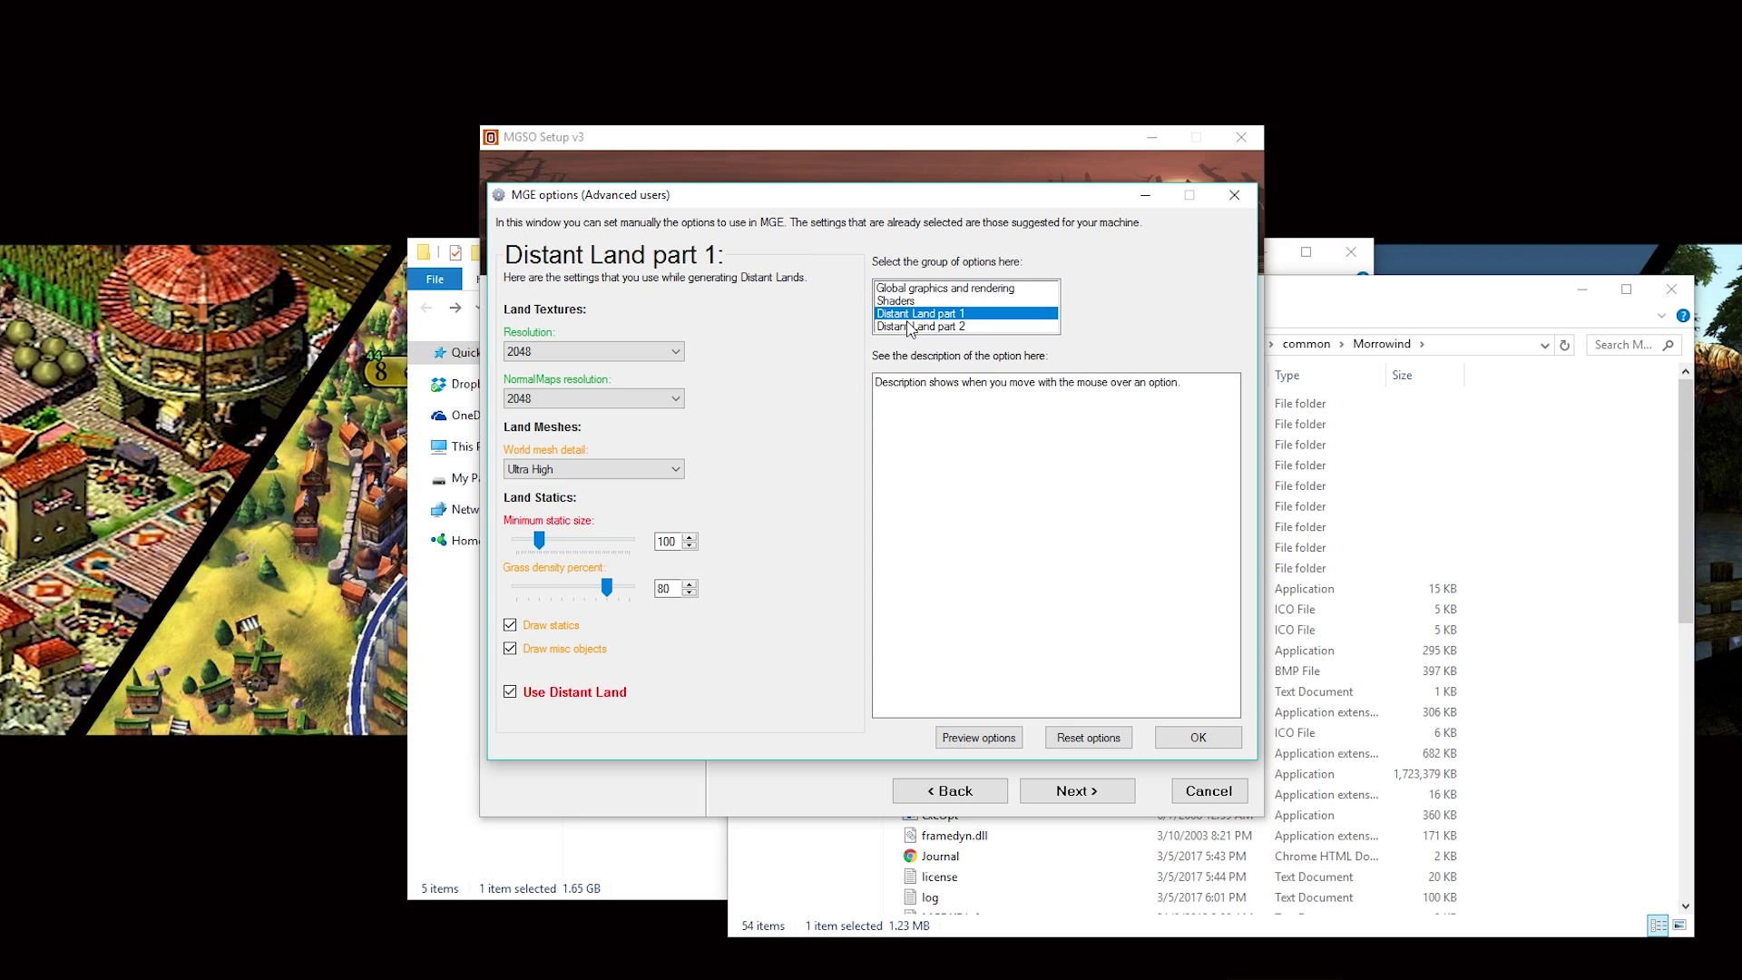
left_click(910, 326)
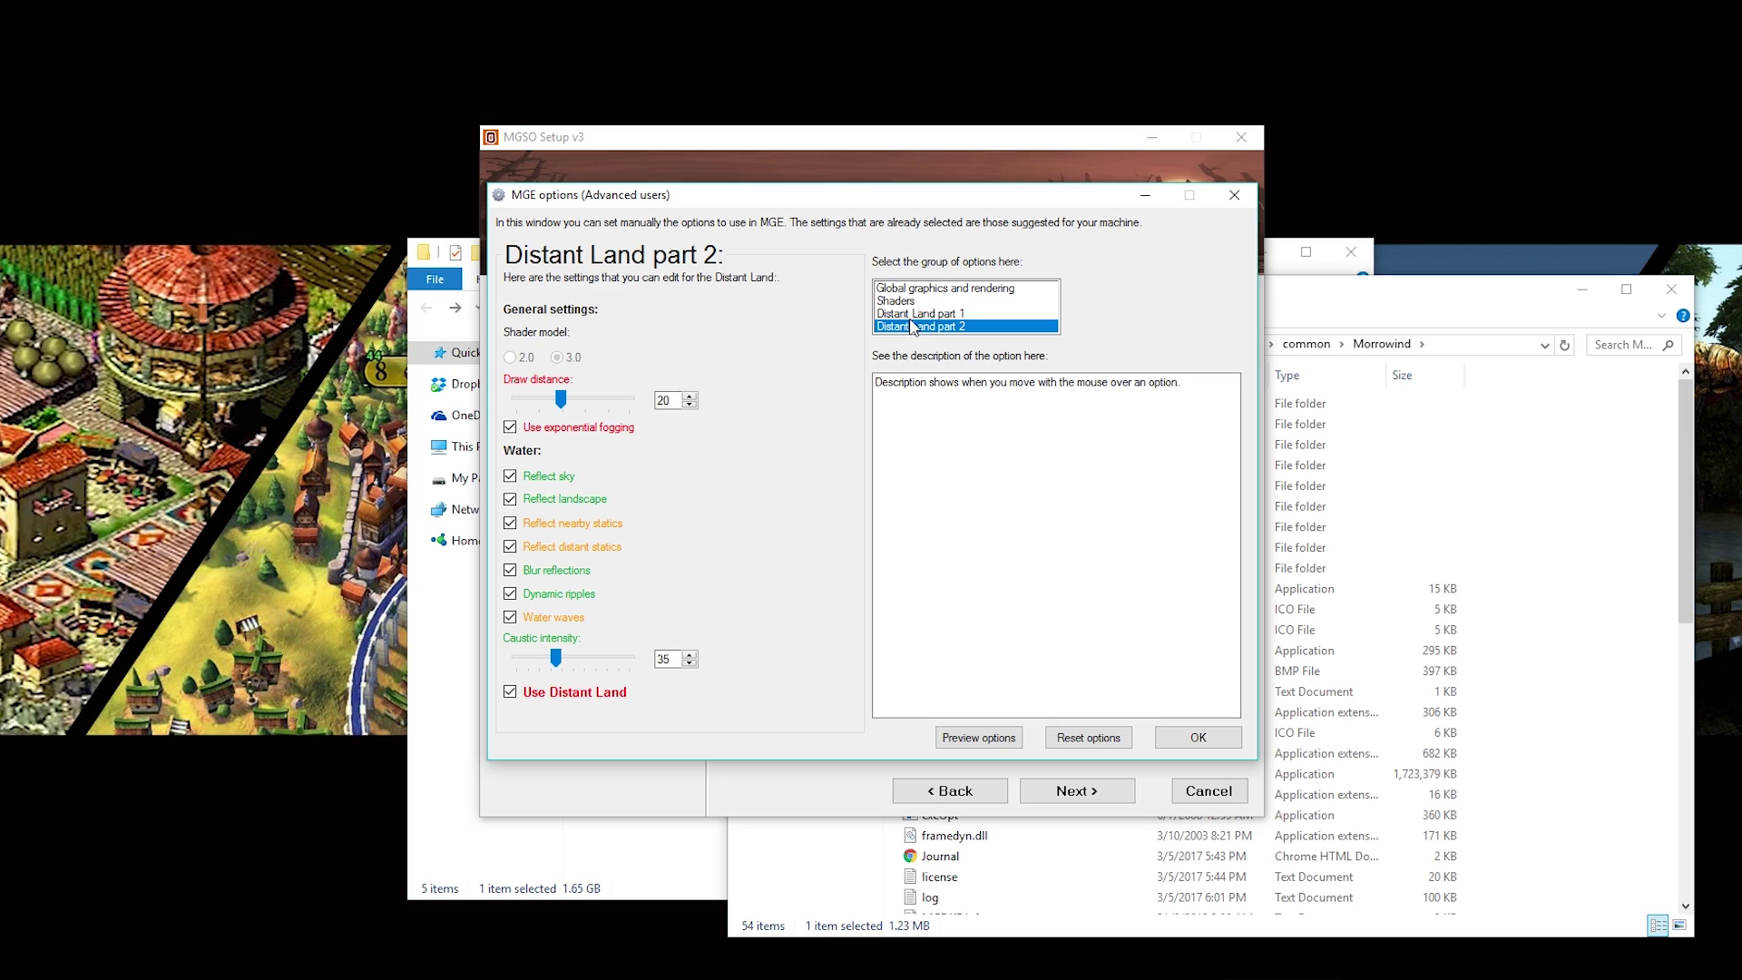
left_click(919, 314)
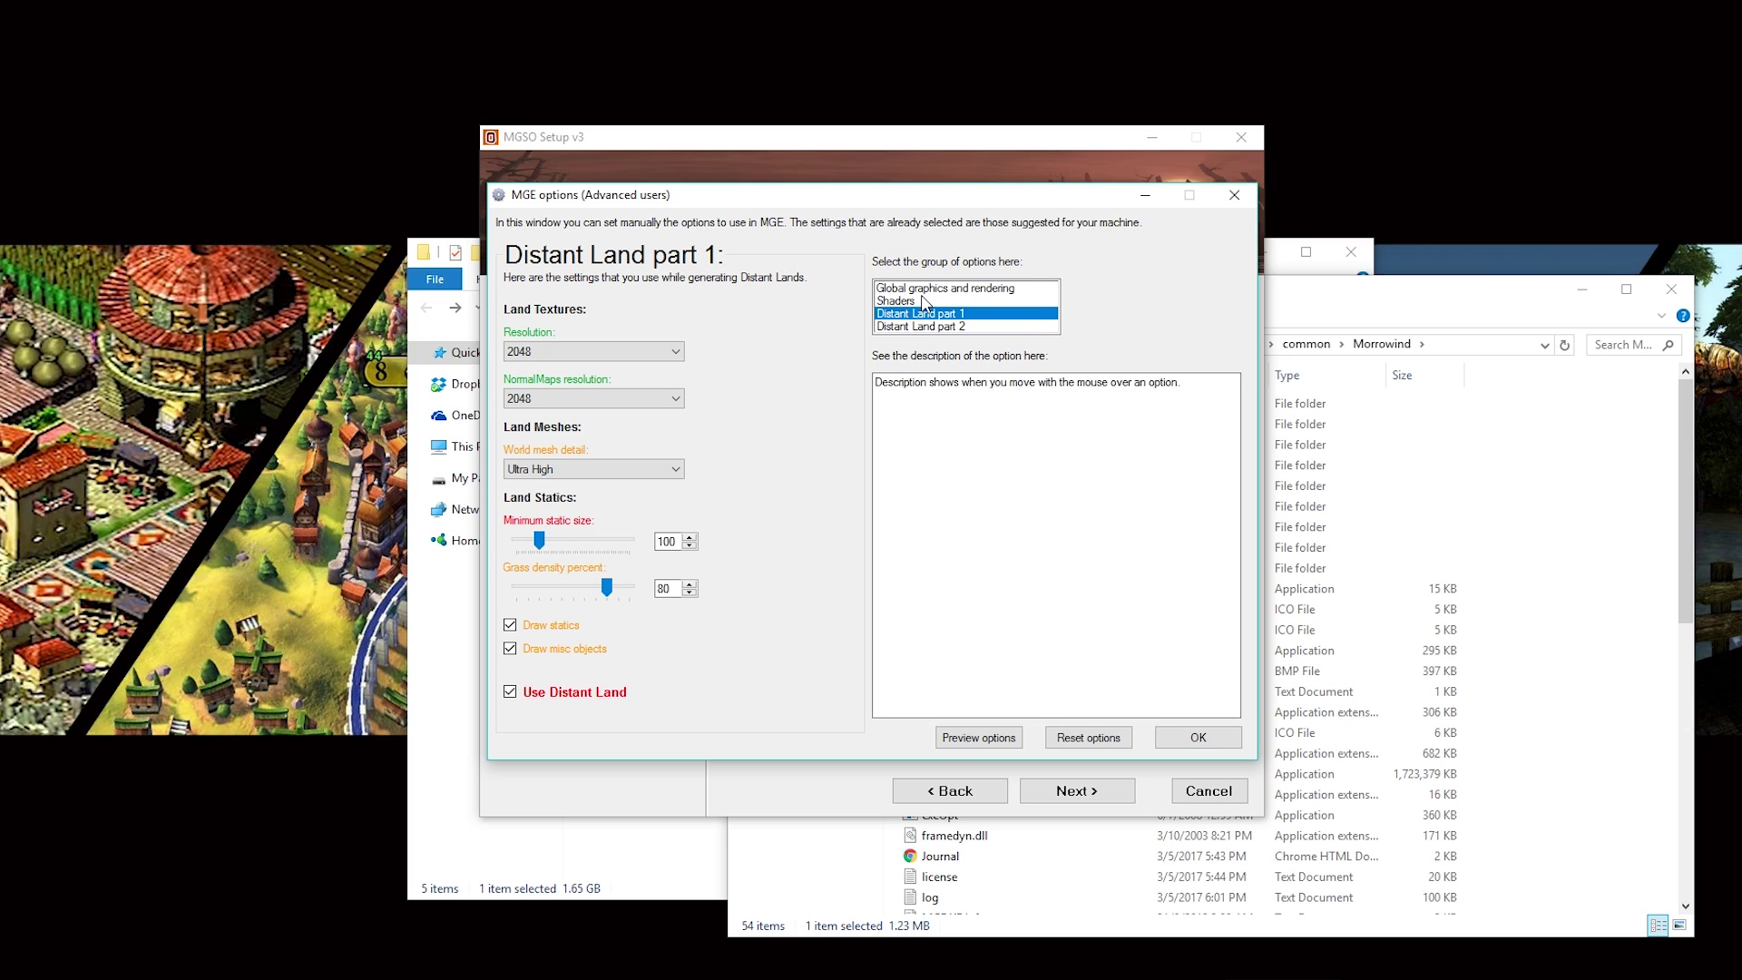
left_click(903, 301)
left_click(916, 289)
mouse_move(548, 514)
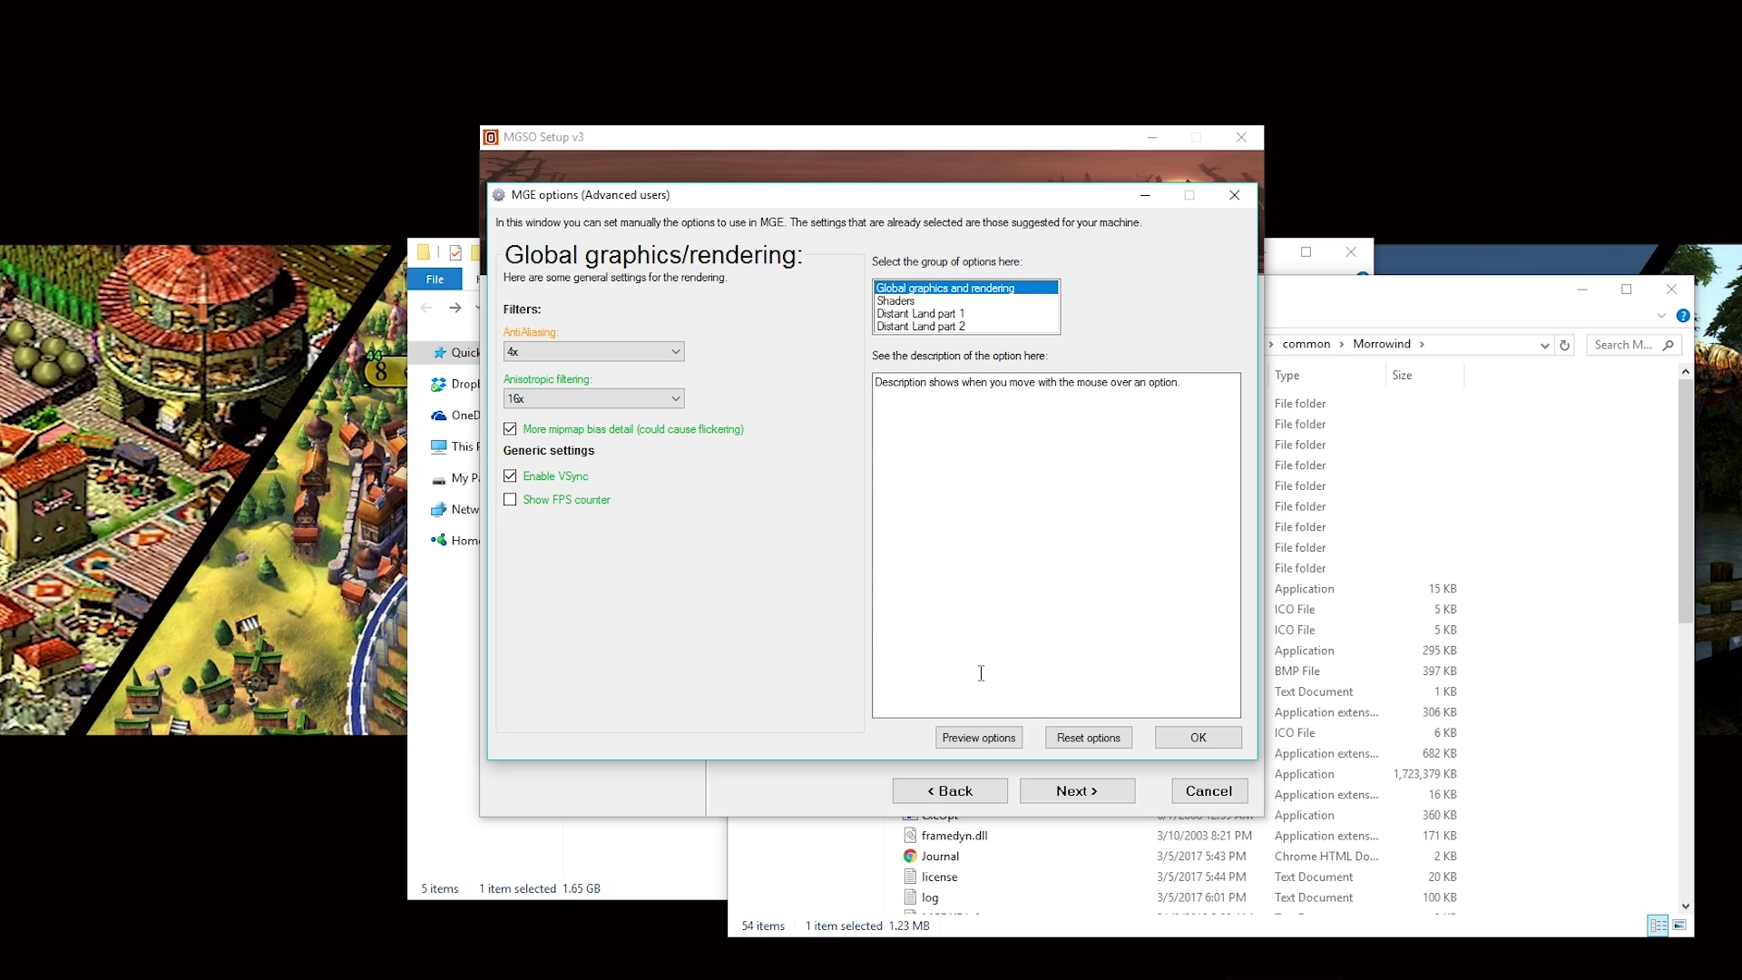
left_click(1213, 746)
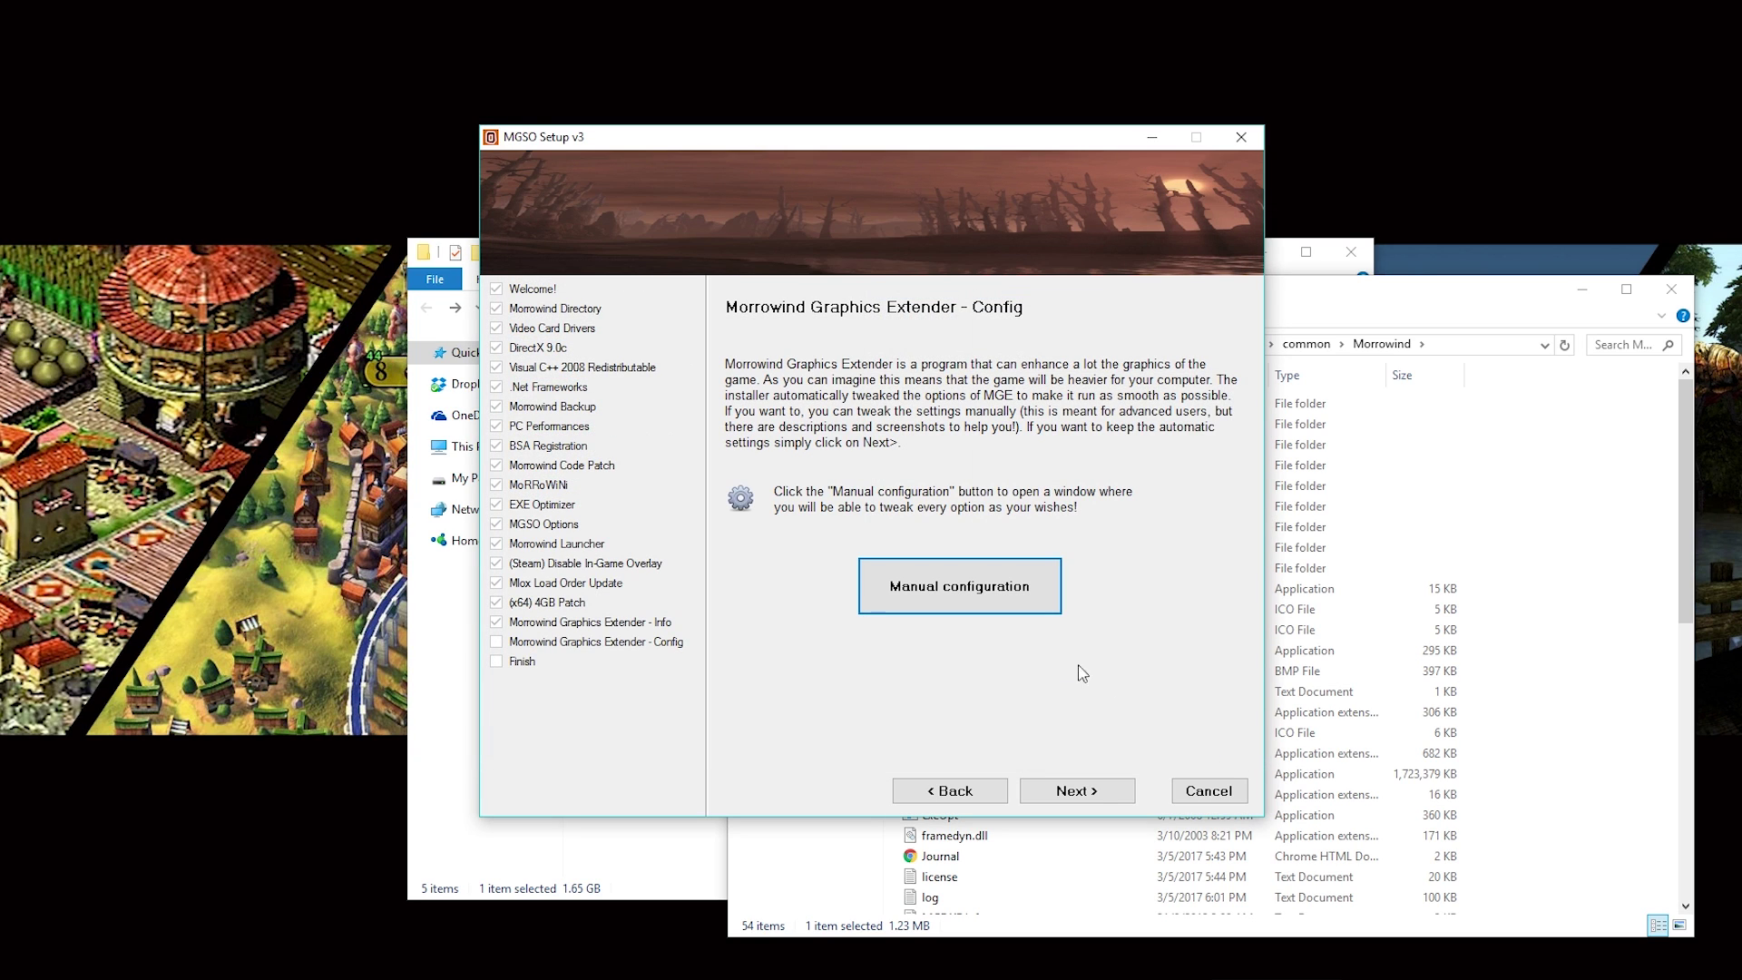
Continue to the final setup stage and run the automatic MGE configuration with the user-defined settings.
left_click(1093, 791)
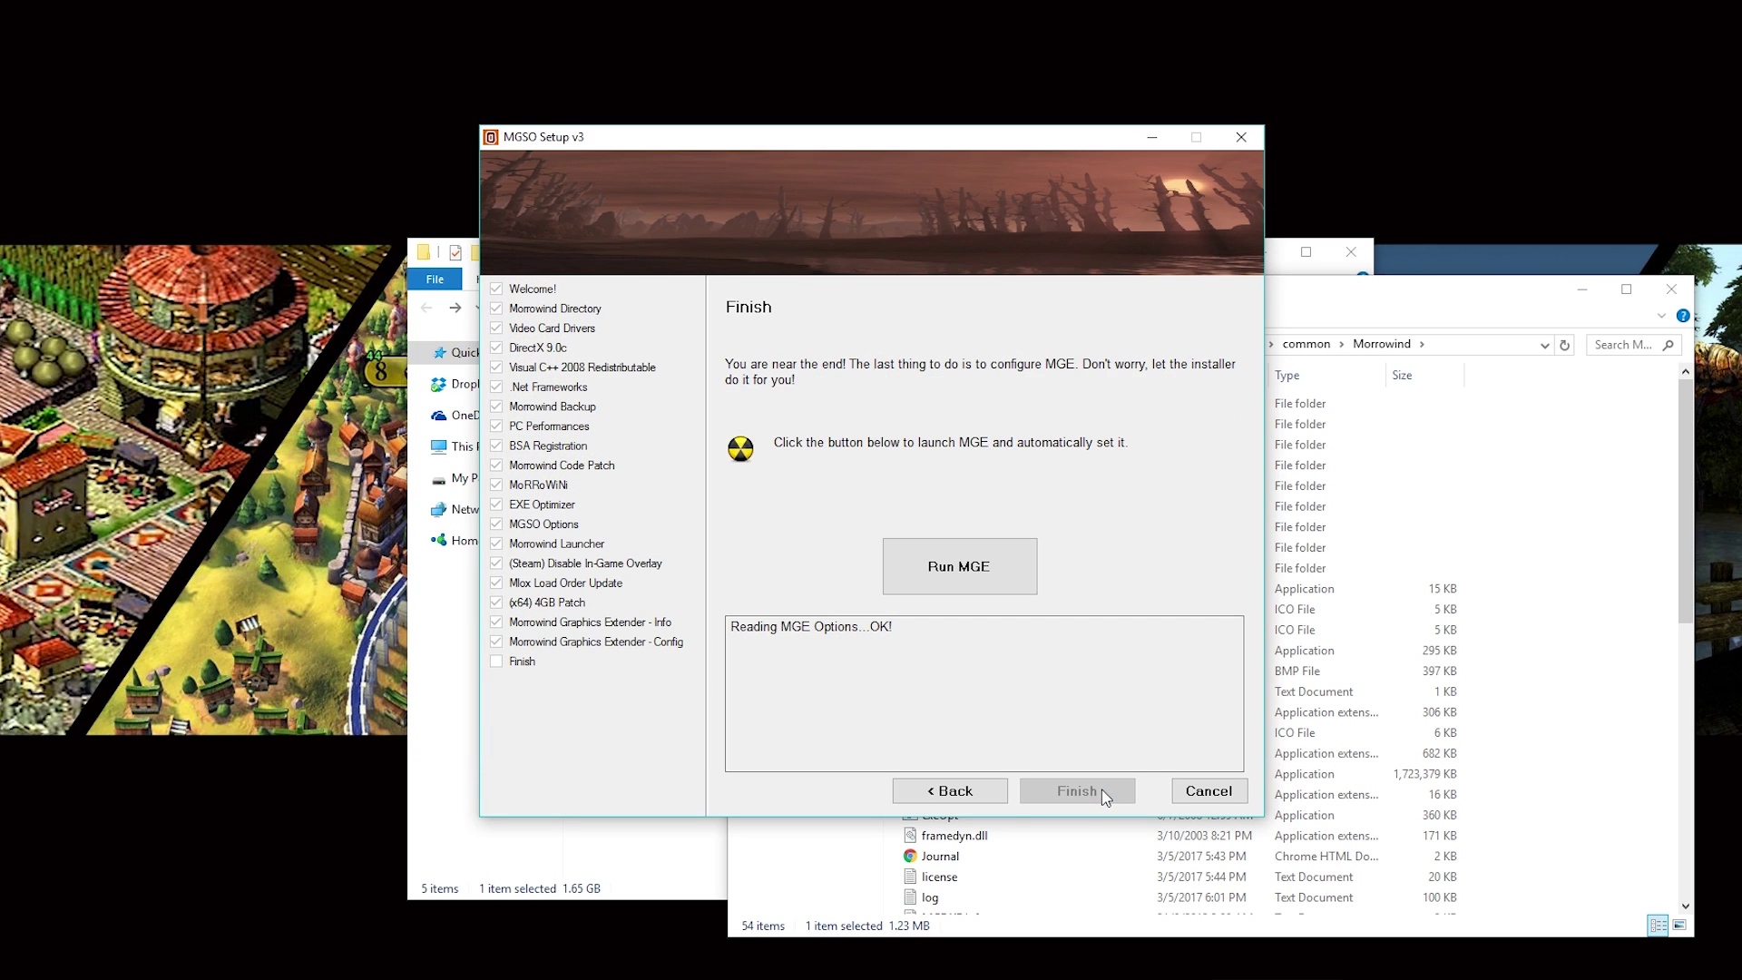
left_click(974, 577)
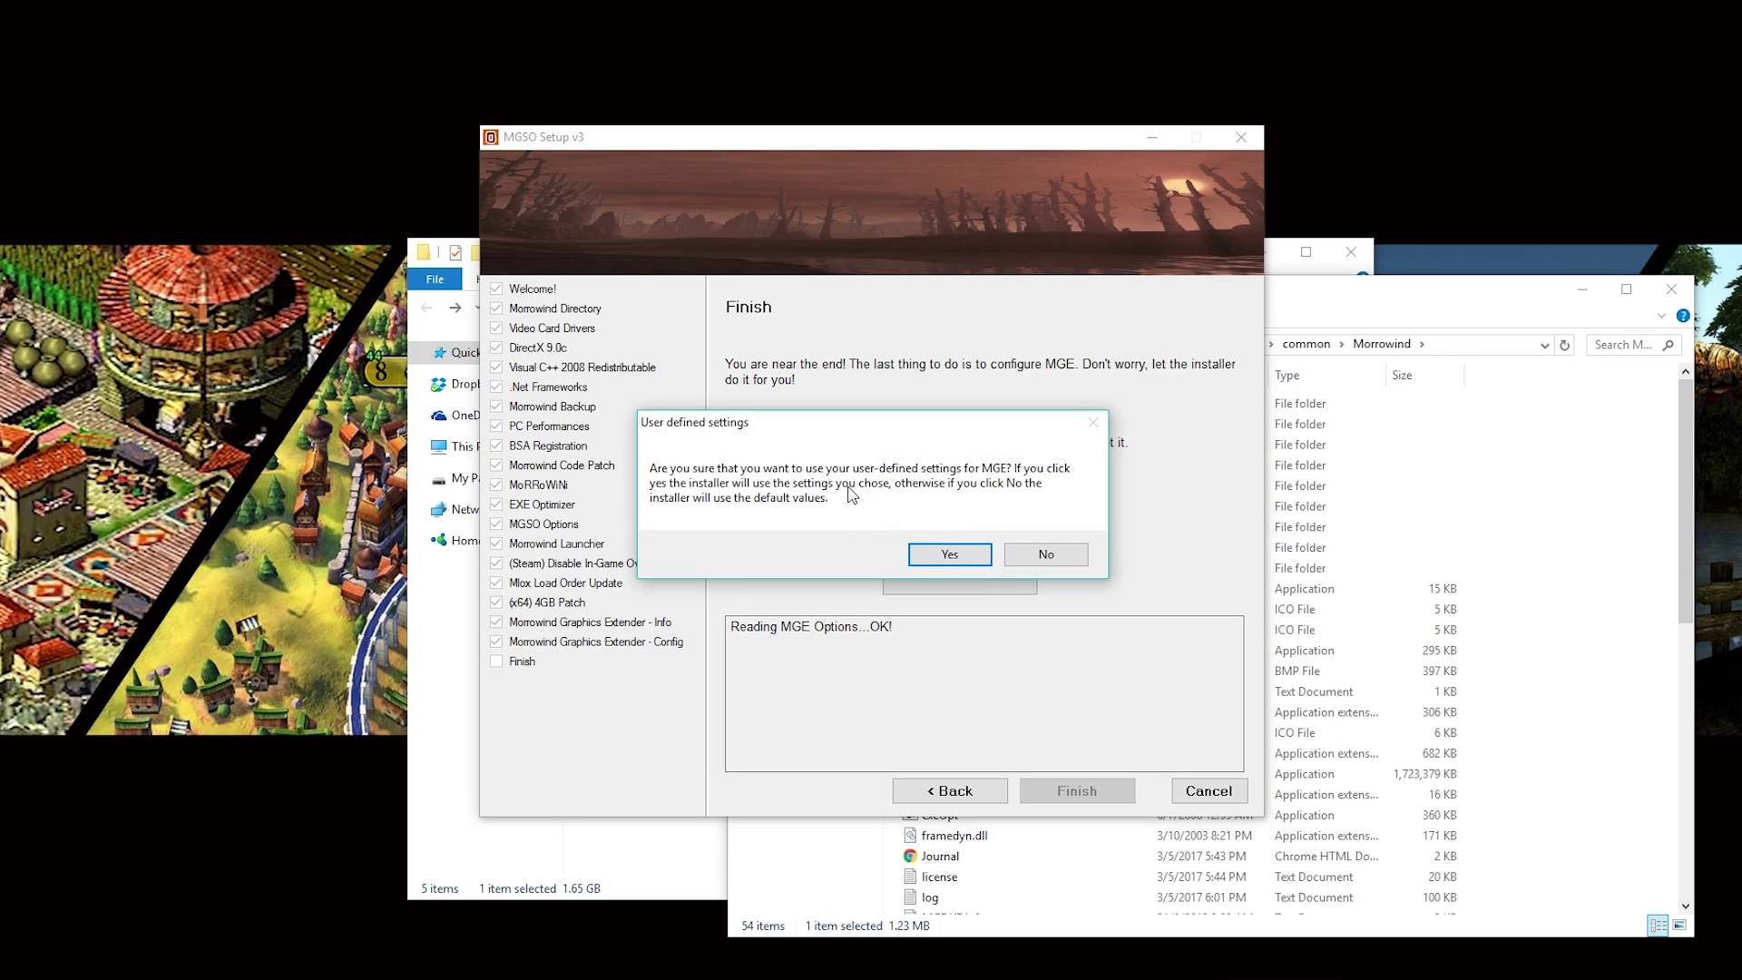
left_click(953, 554)
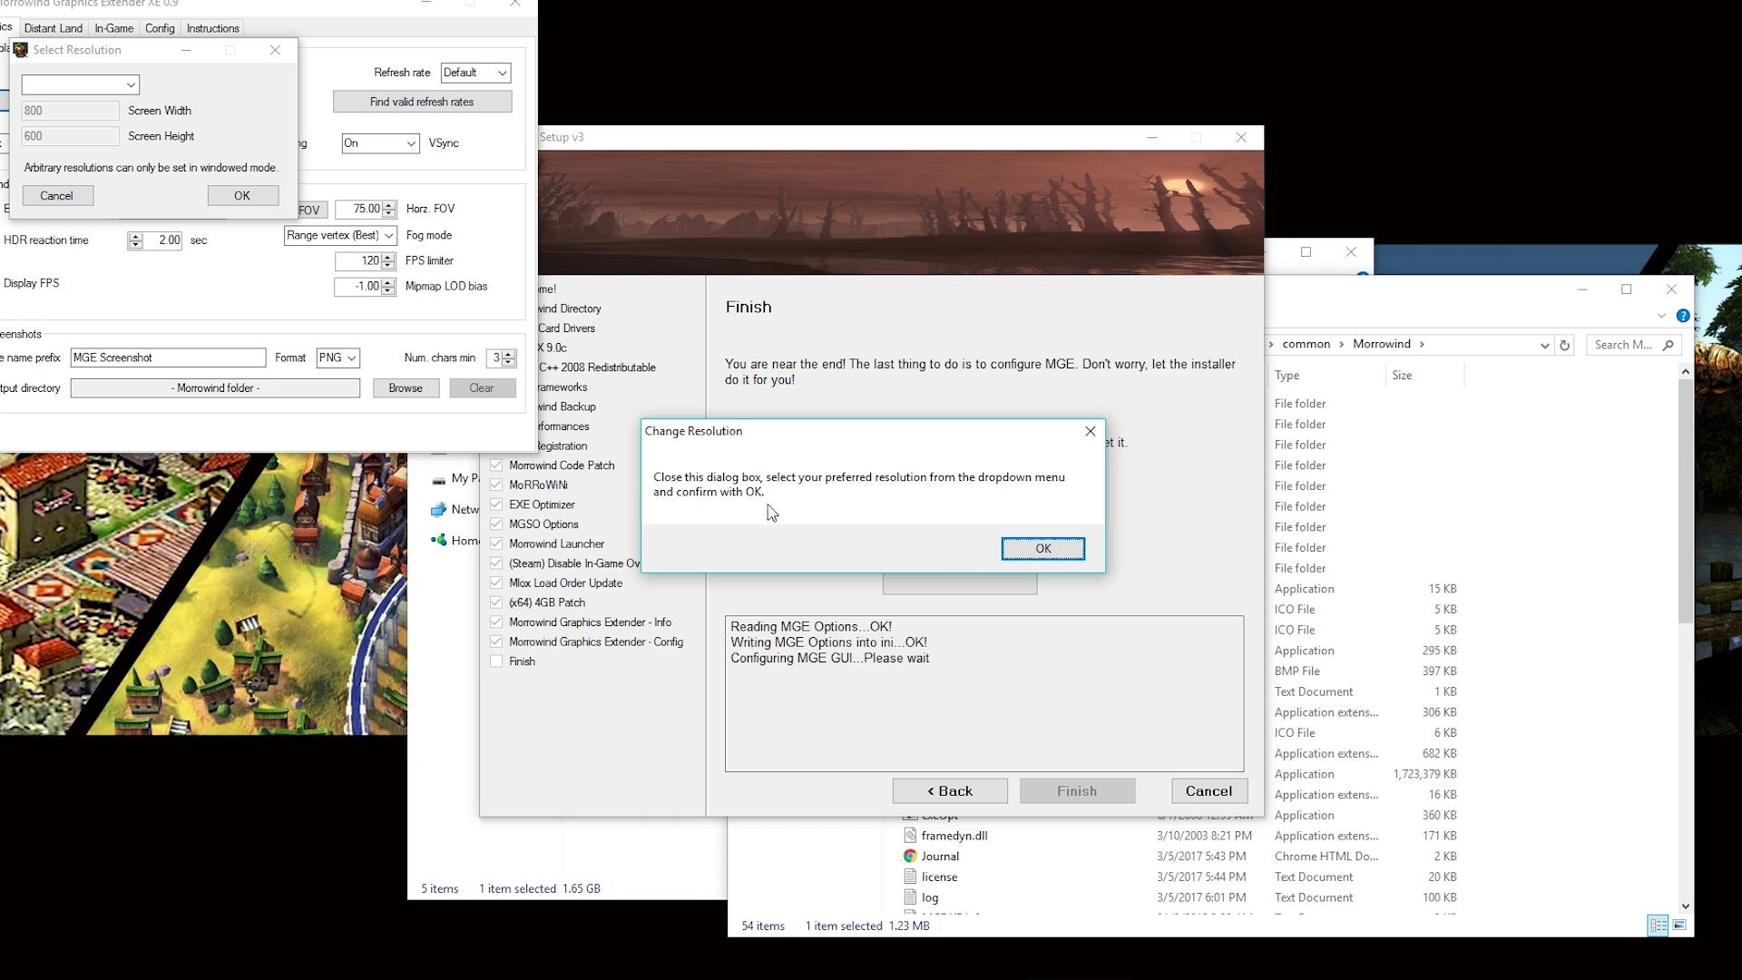
Set the MGE screen resolution to 1920 x 1080.
left_click(1044, 550)
left_click(131, 84)
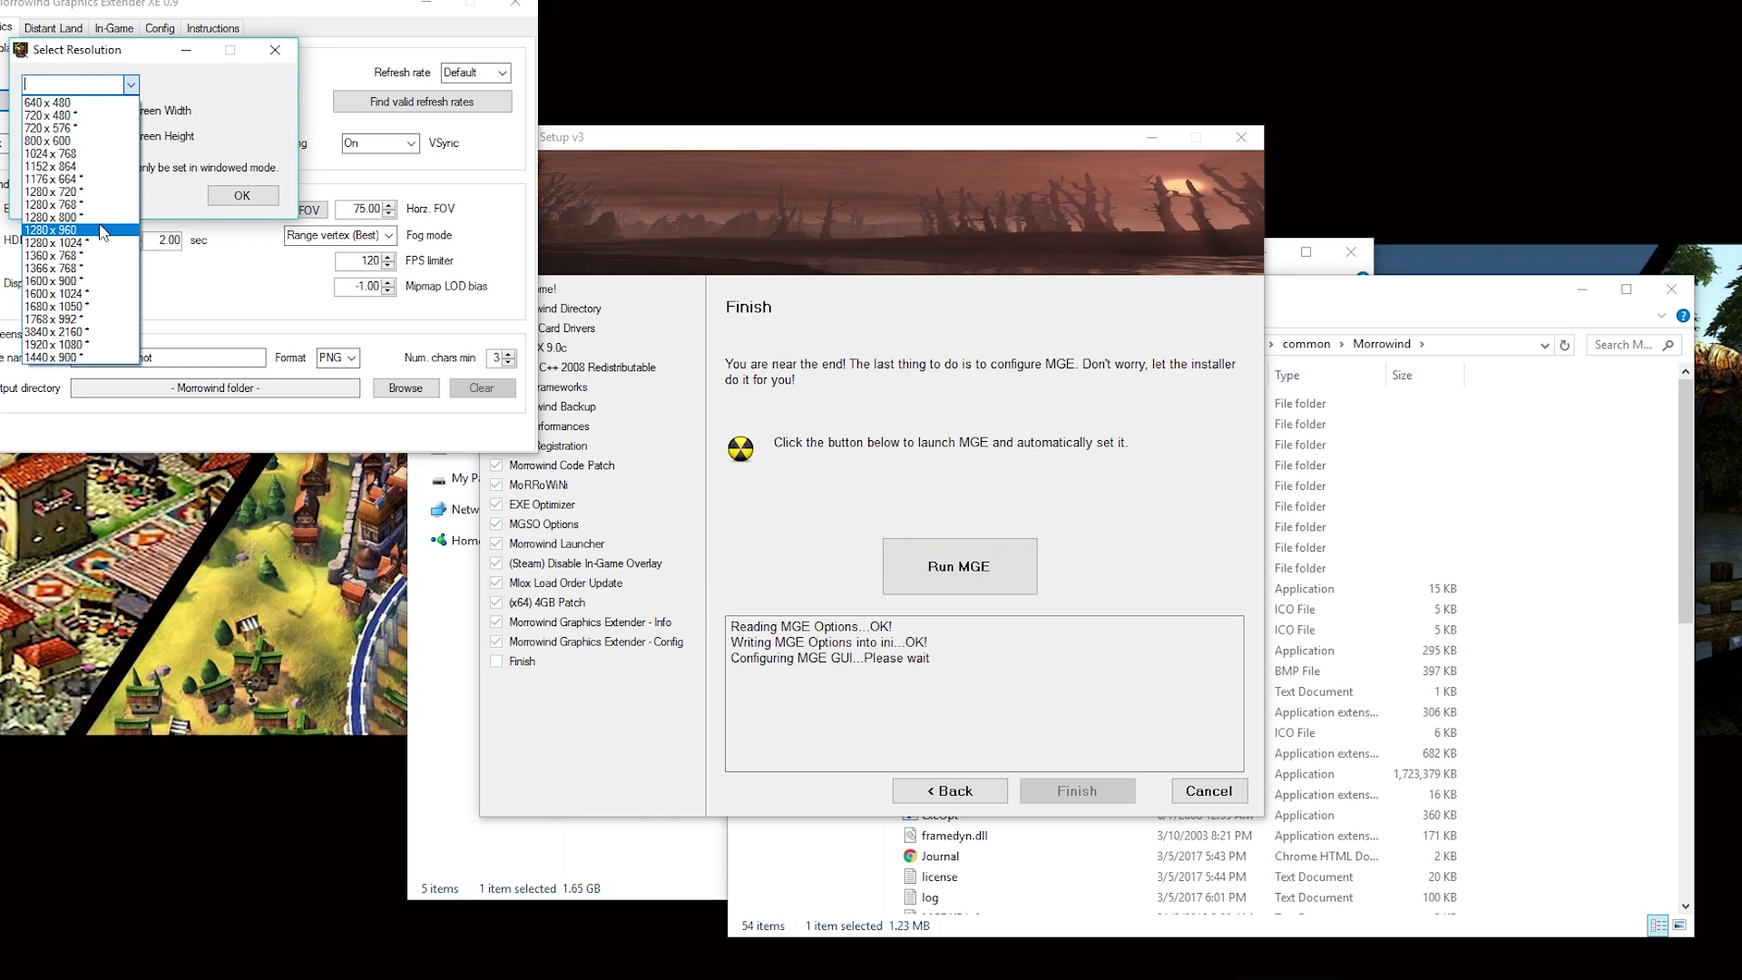
left_click(54, 345)
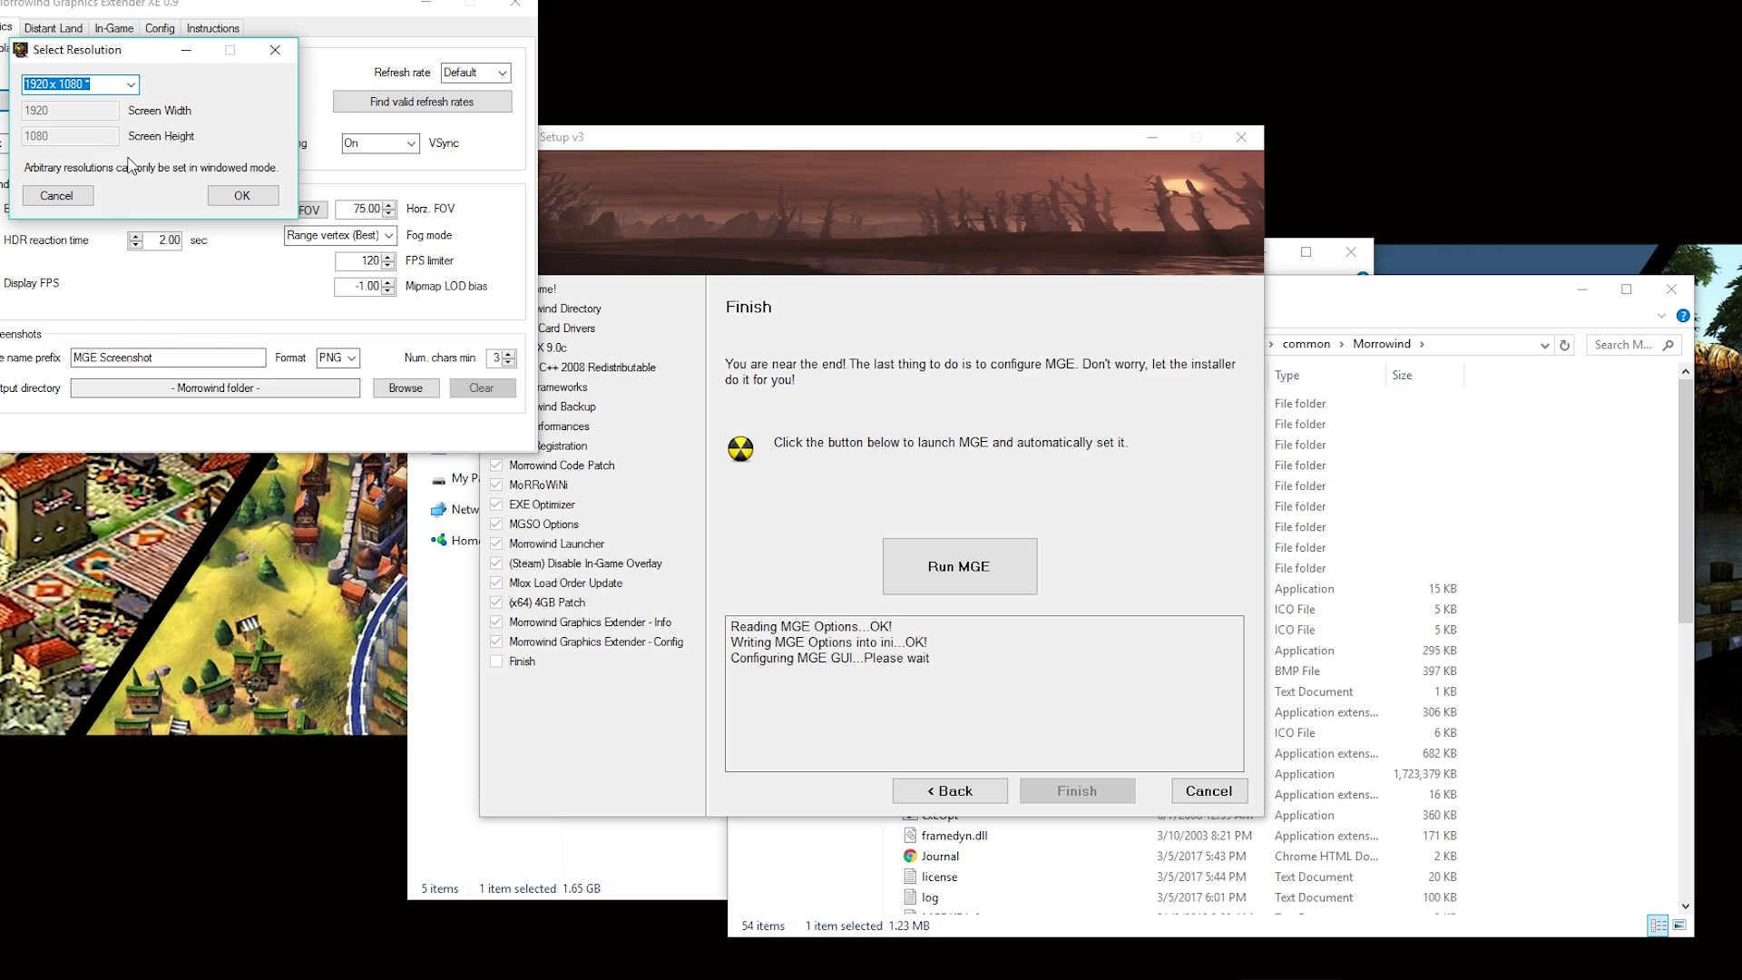
left_click(242, 197)
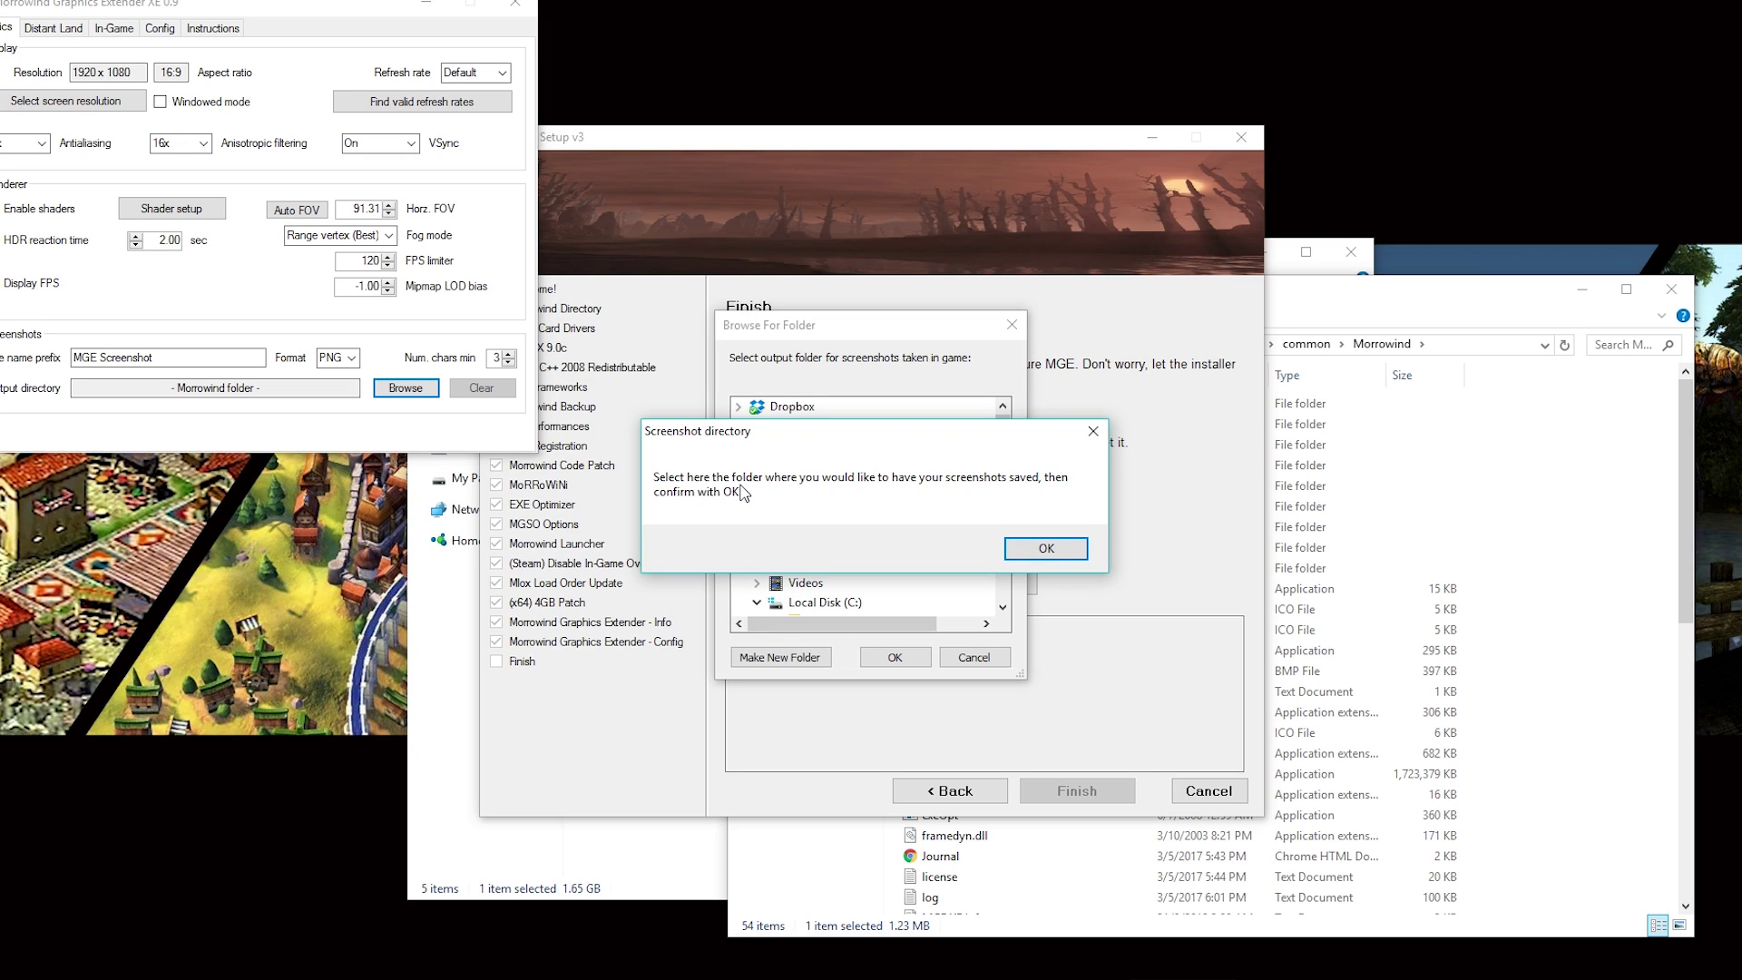
Accept the preselected screenshot folder and let the distant land generation run to complete the MGSO installation.
left_click(877, 662)
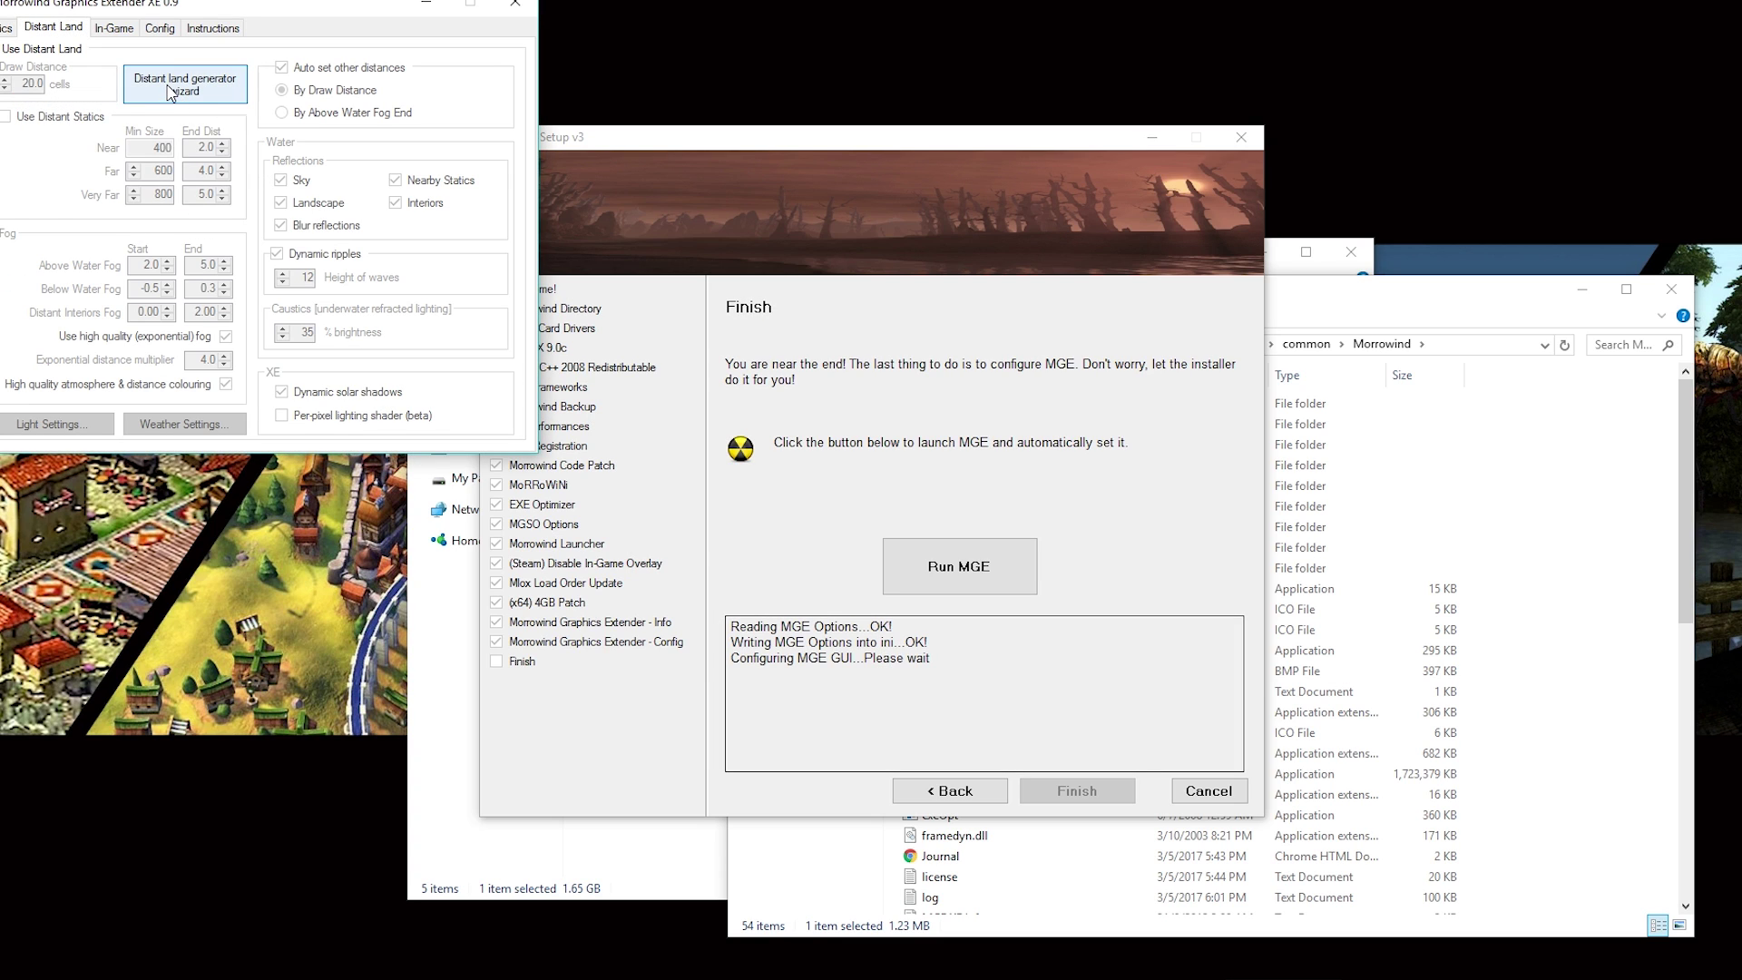
left_click(167, 86)
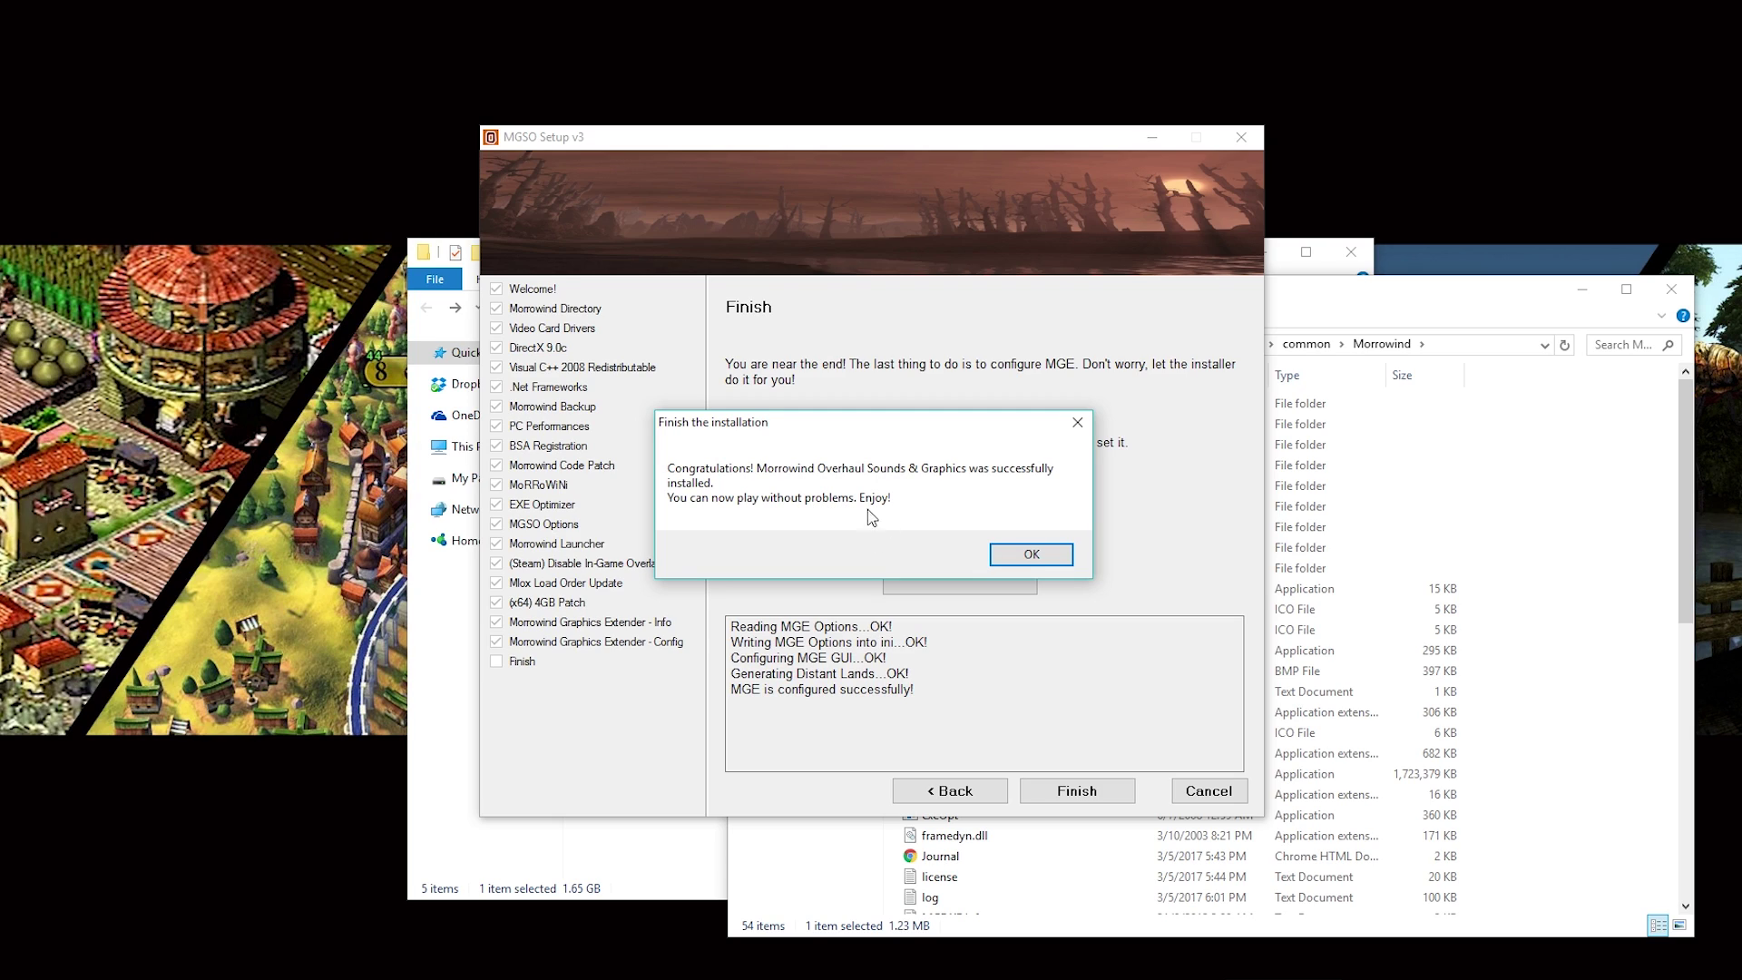
left_click(1064, 557)
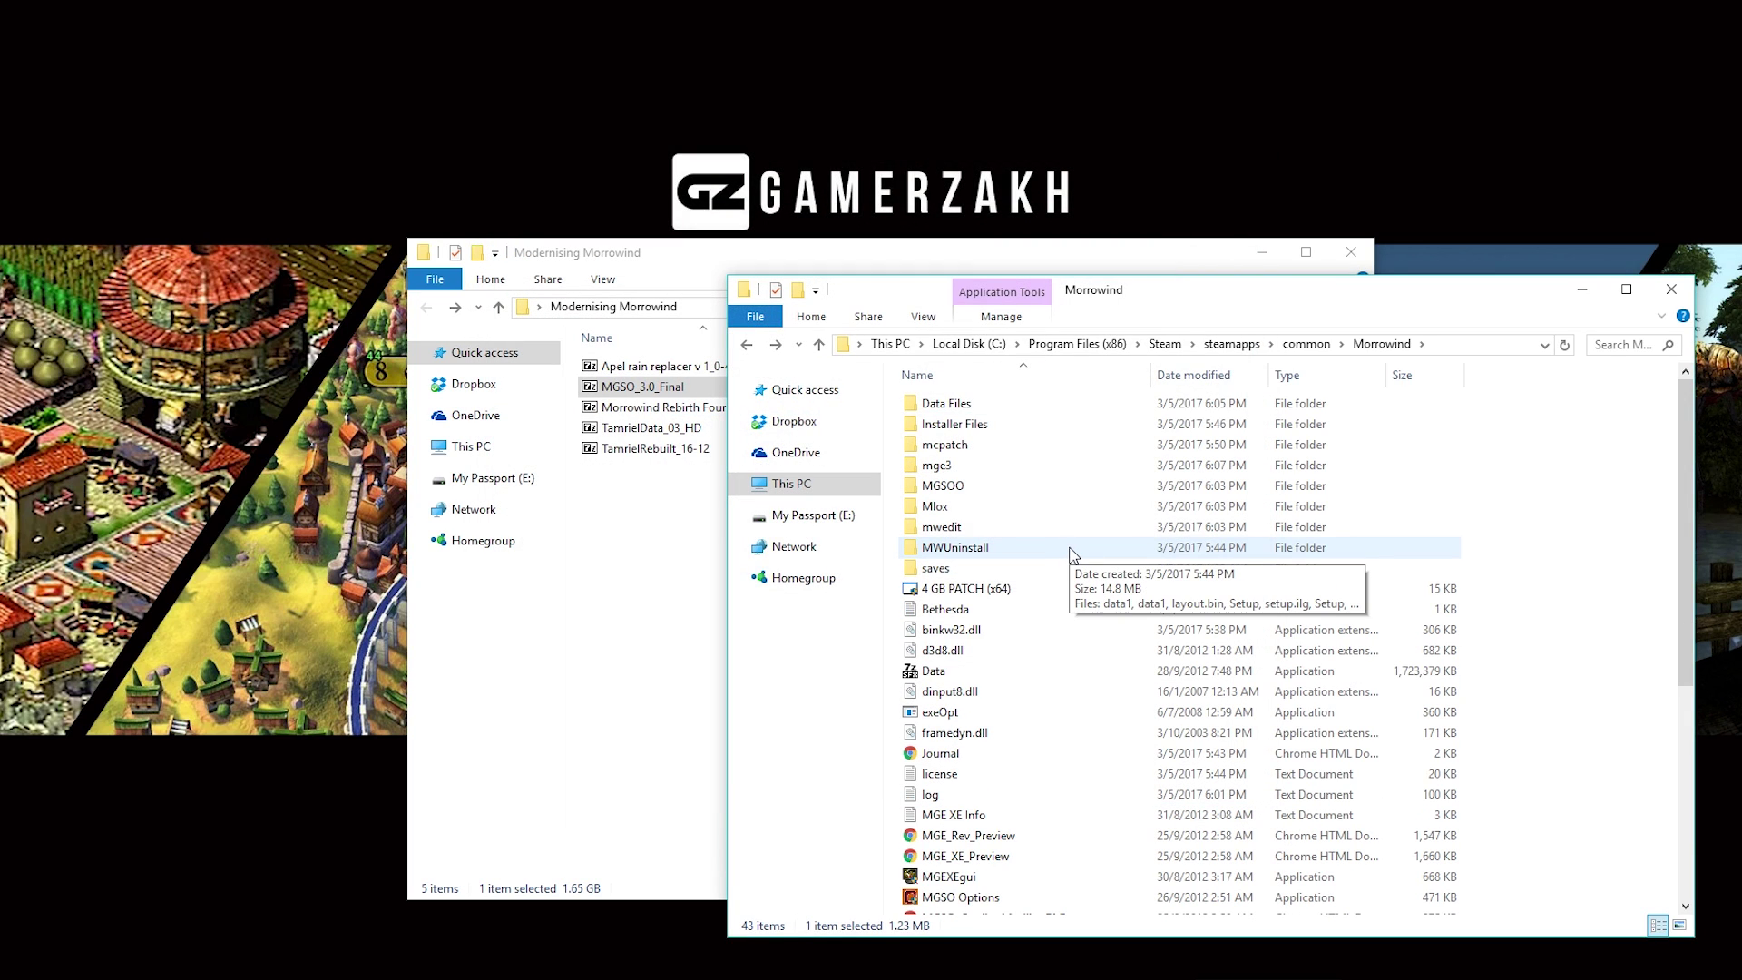